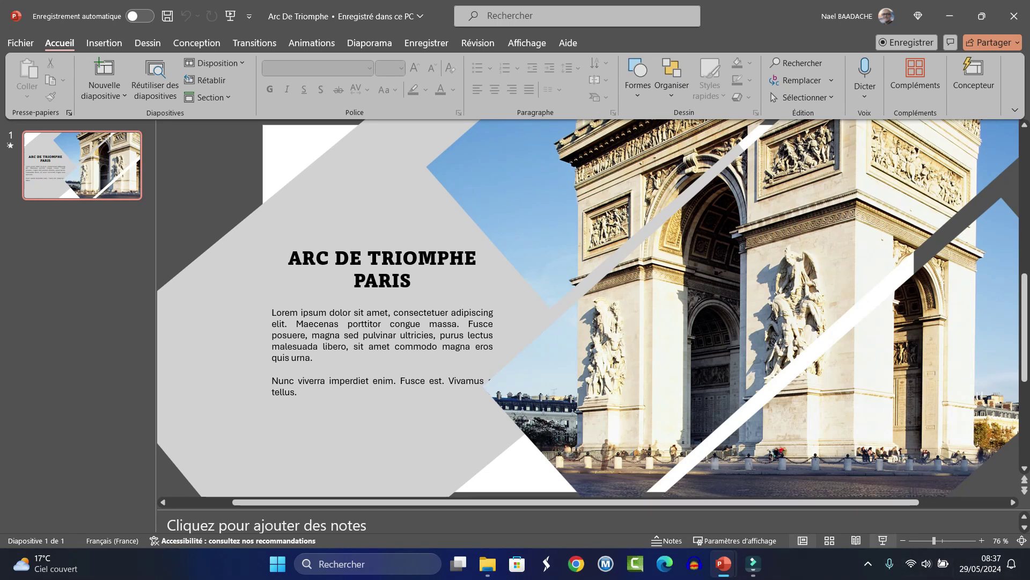
Run the Arc de Triomphe deck as a full-screen slideshow, then bring up the five-slide Palestine deck
key("alt+F5")
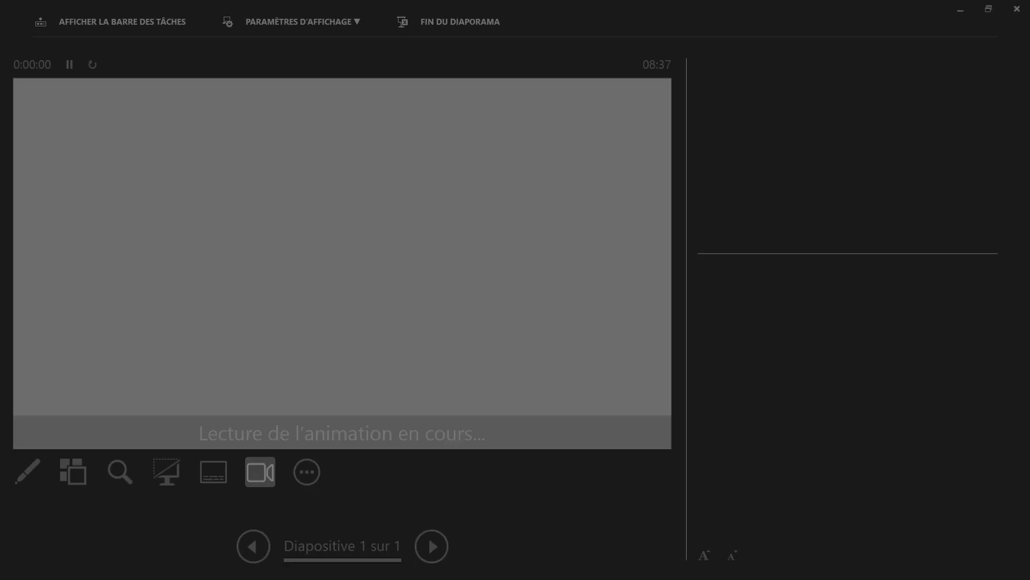
left_click(239, 22)
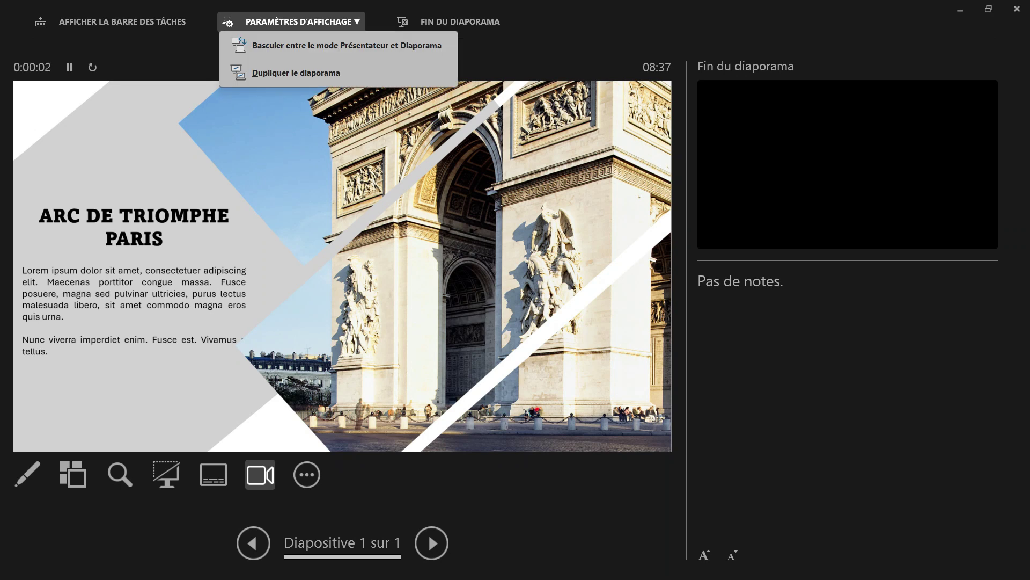
left_click(240, 41)
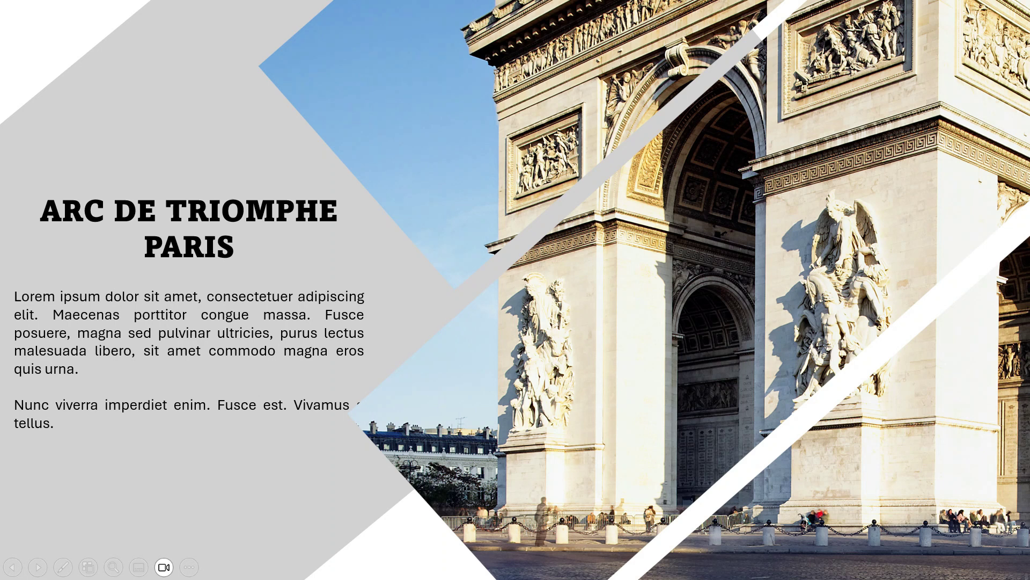
left_click(164, 567)
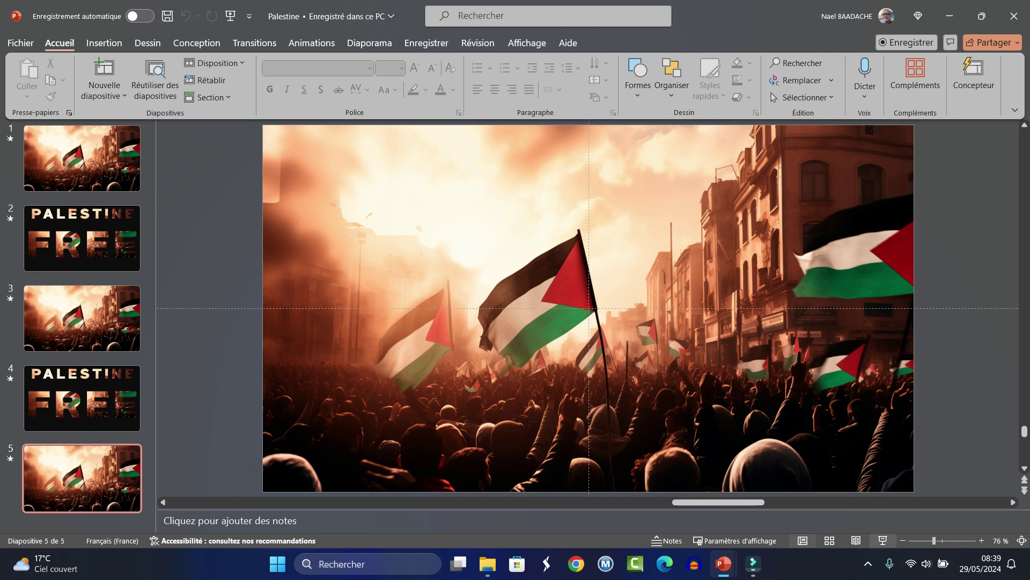
Play the Palestine deck's last slide in presenter view and show its display options
left_click(883, 540)
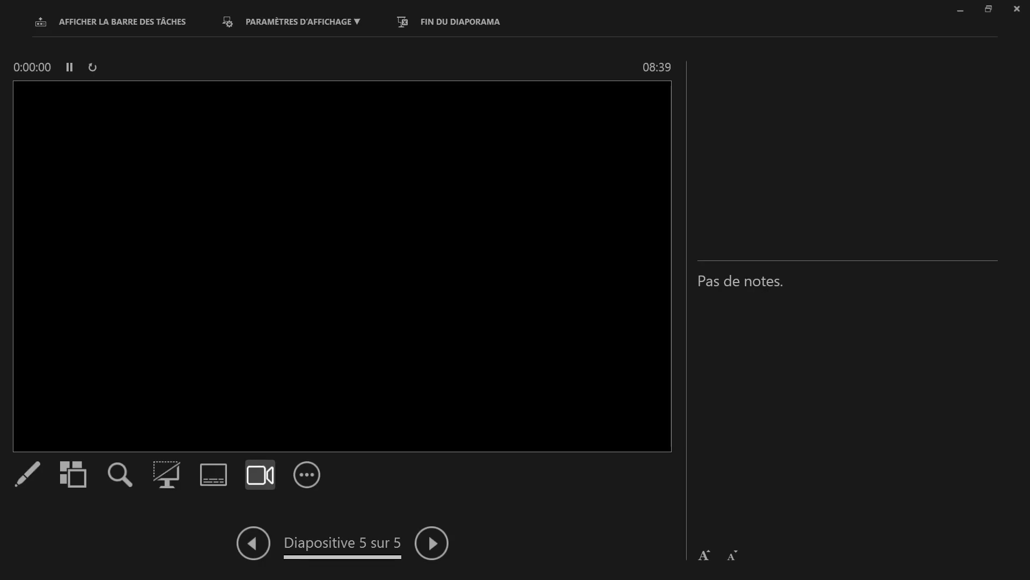
left_click(240, 21)
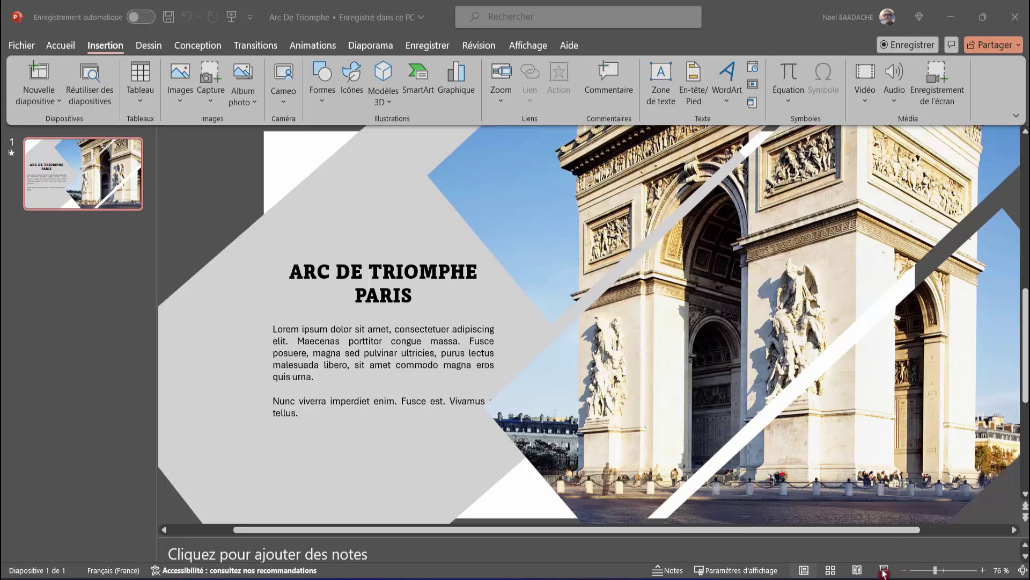
left_click(884, 571)
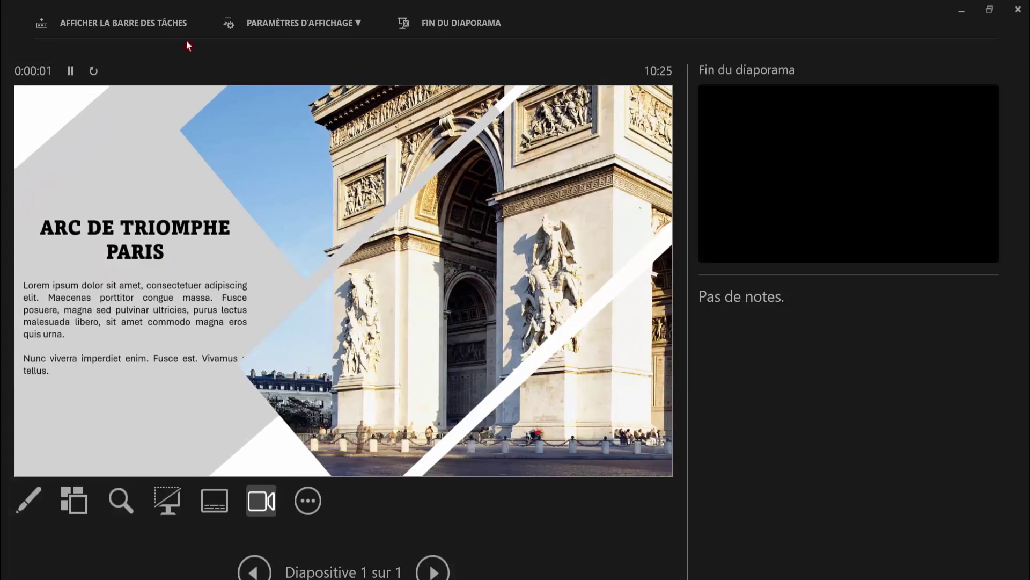
left_click(279, 26)
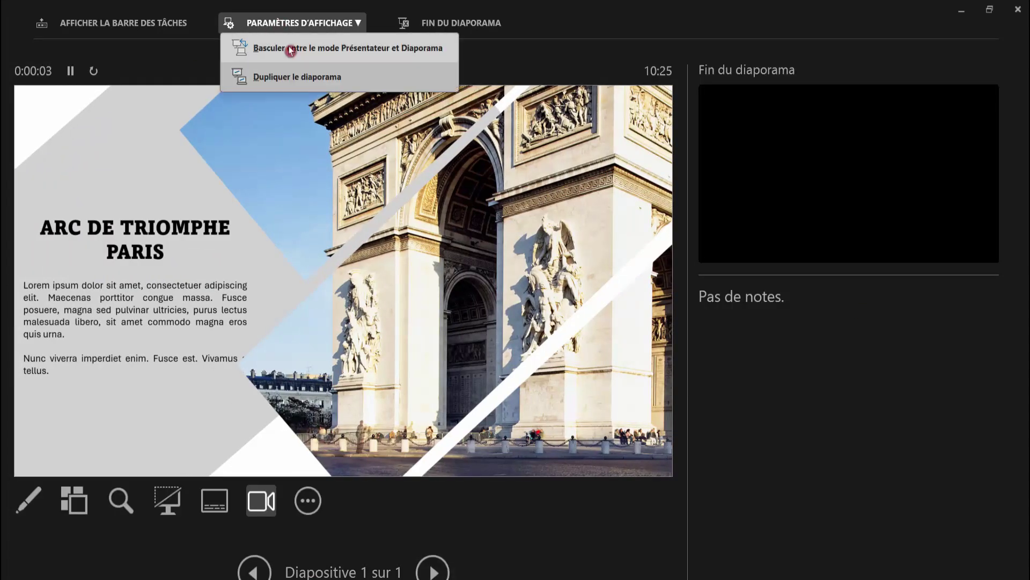
left_click(290, 49)
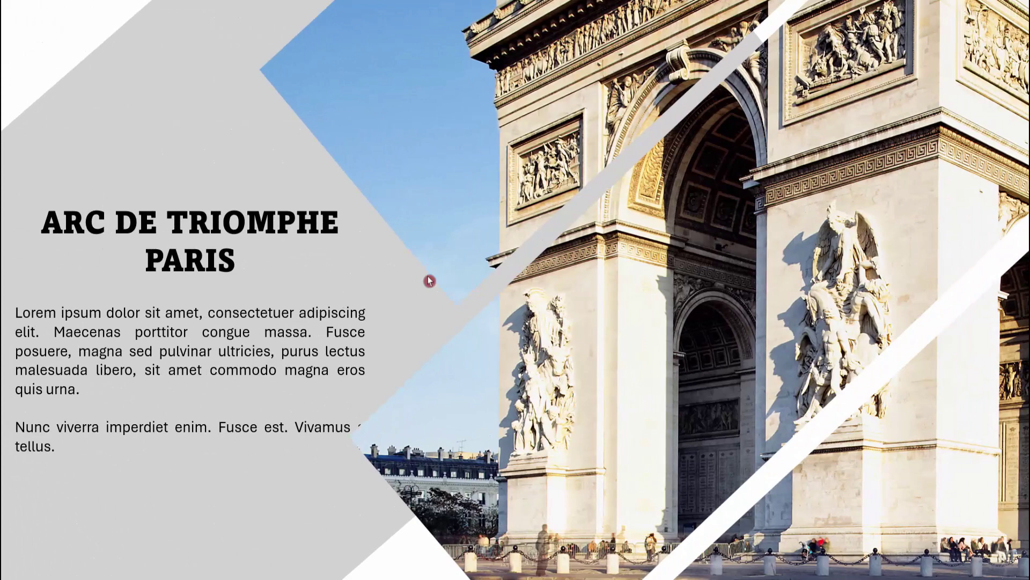
key("Escape")
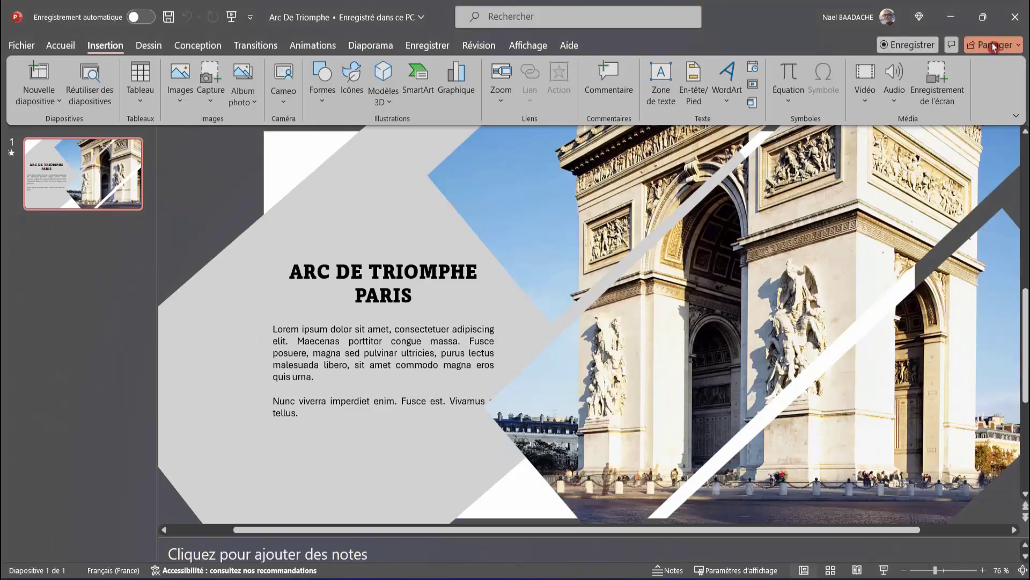
Close the Arc de Triomphe deck and launch PowerPoint for a new blank presentation
left_click(1016, 22)
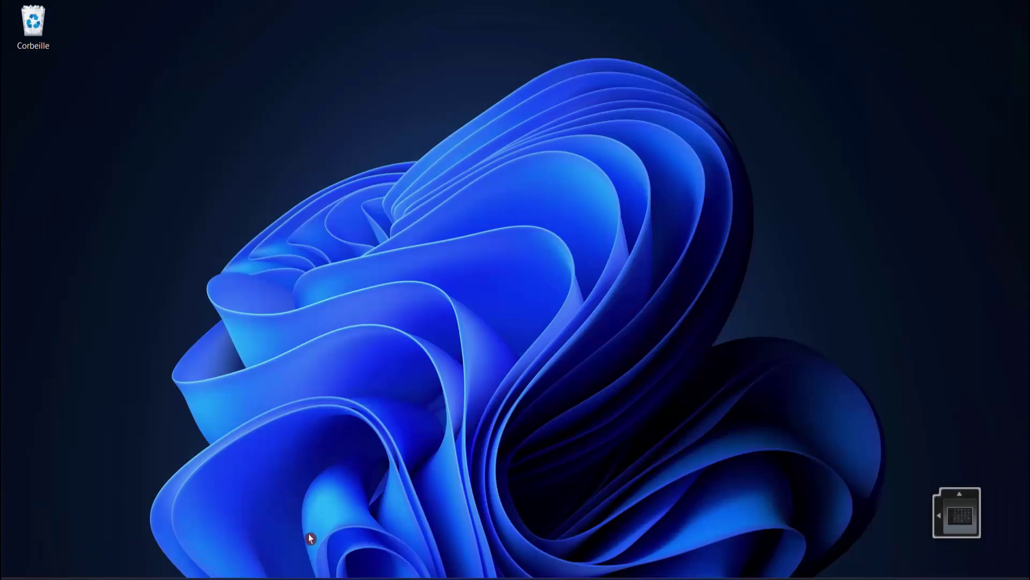
key("super")
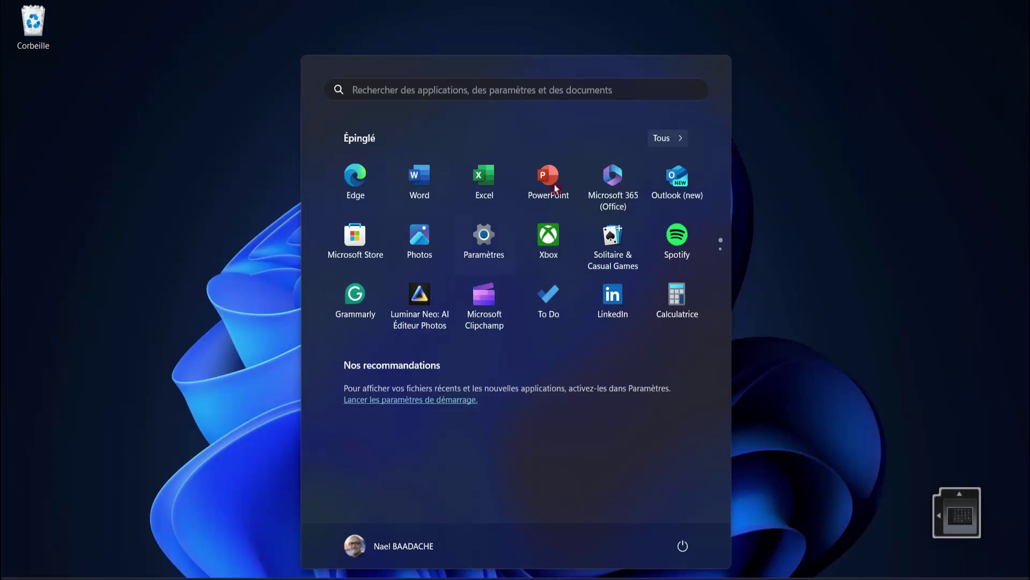
left_click(548, 183)
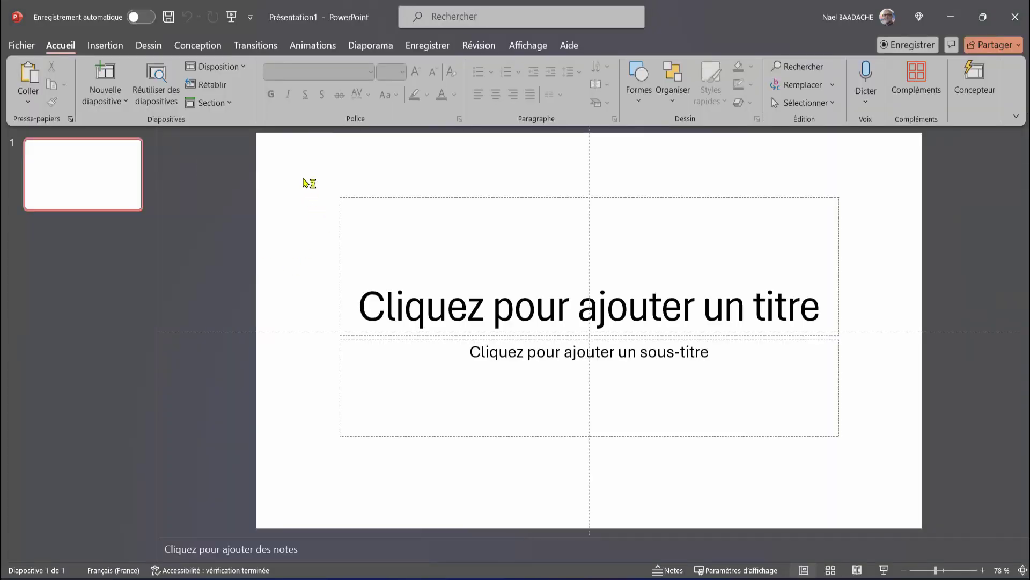
Delete the title and subtitle placeholders from Présentation1 and turn on drawing guides
left_click_drag(434, 264, 886, 498)
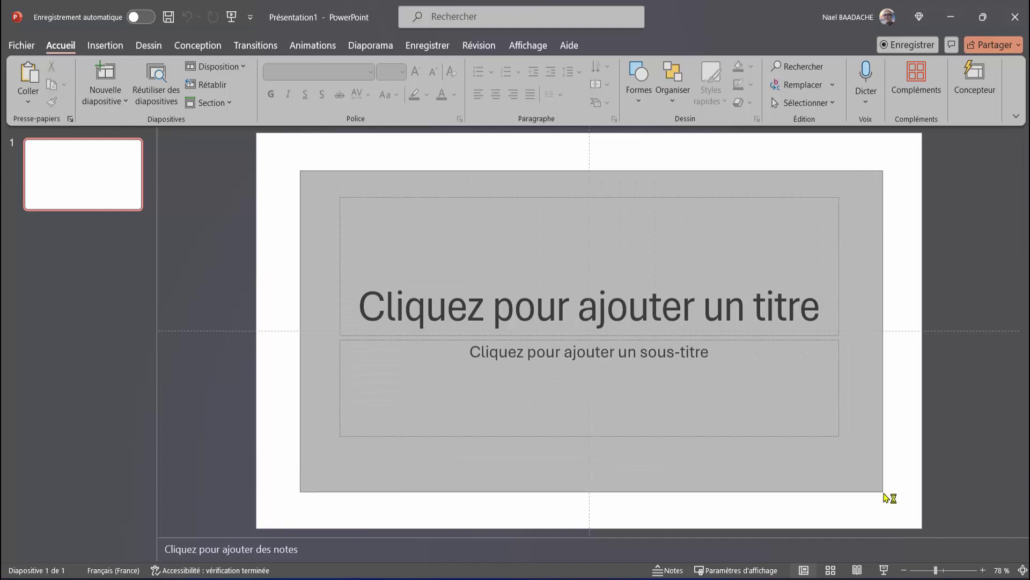
key("Delete")
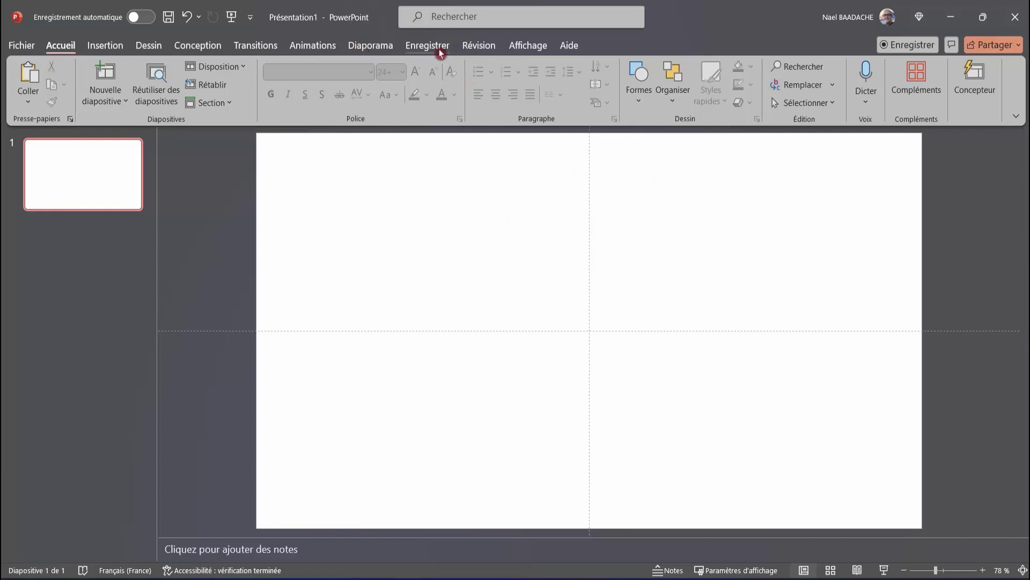
left_click(526, 47)
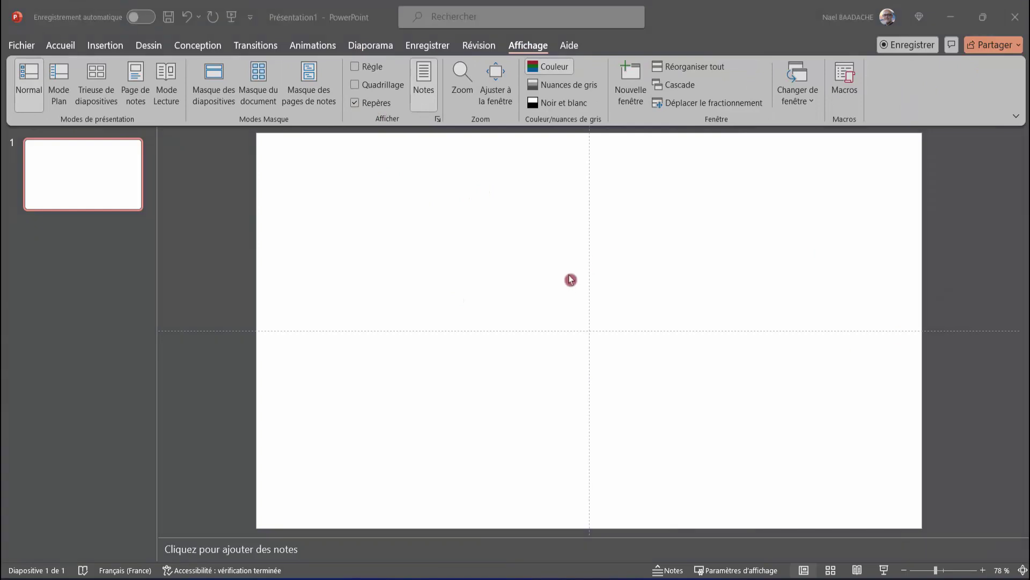
left_click(106, 45)
Draw a rectangle, tilt it clockwise, and enlarge it to 10,66 × 26,39 cm
left_click(324, 105)
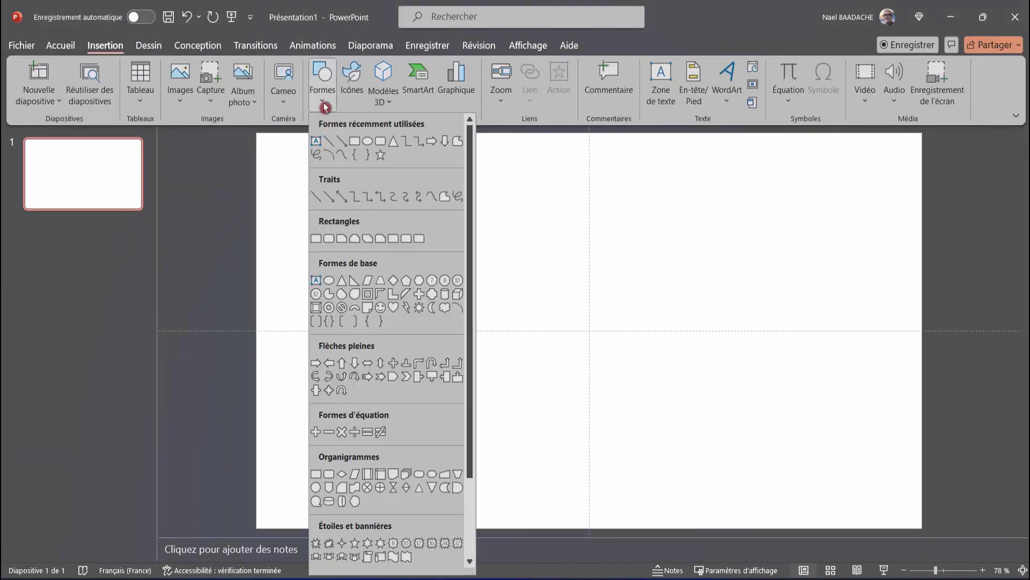
left_click(355, 141)
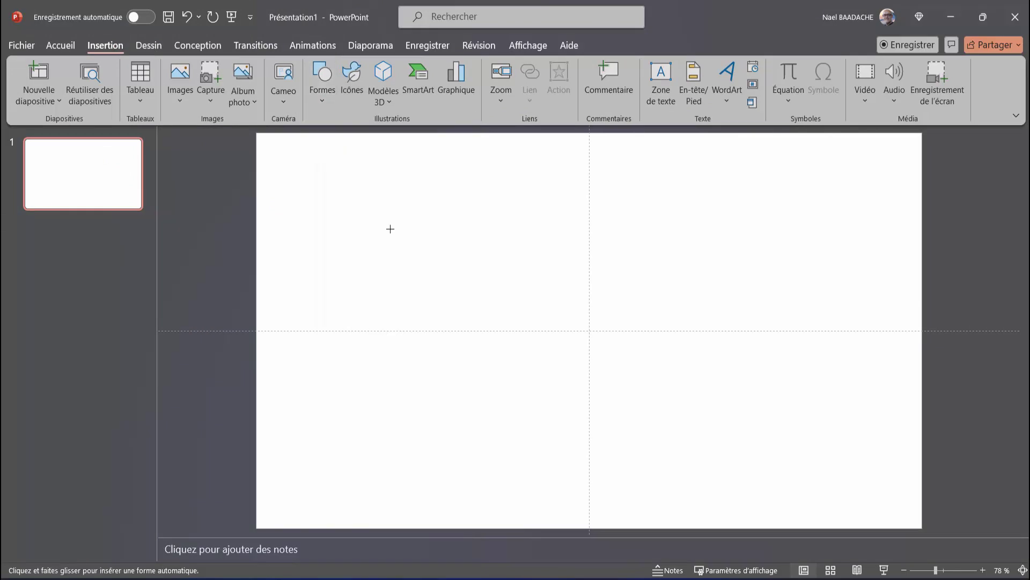
left_click_drag(379, 250, 851, 428)
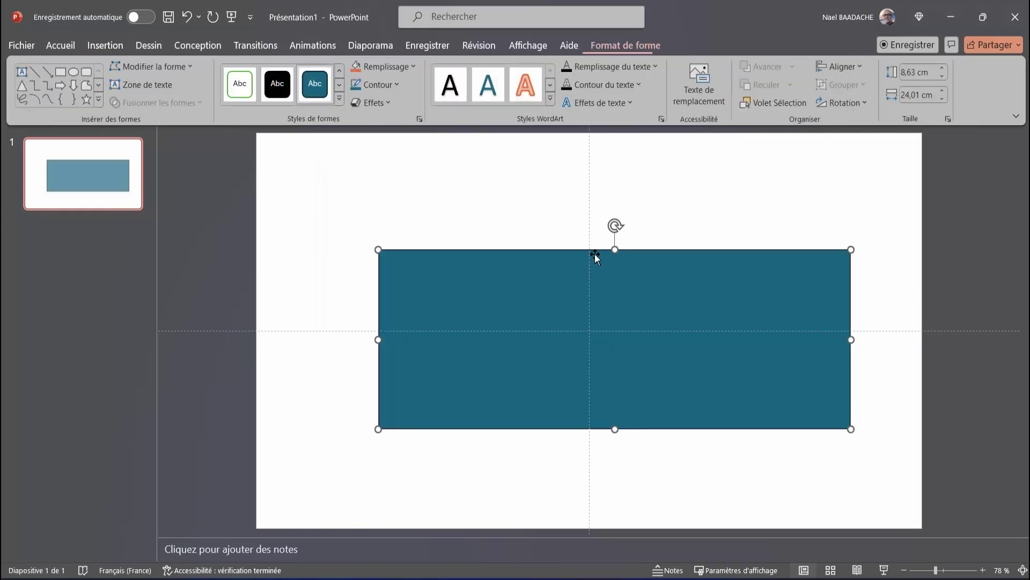
left_click_drag(617, 224, 582, 225)
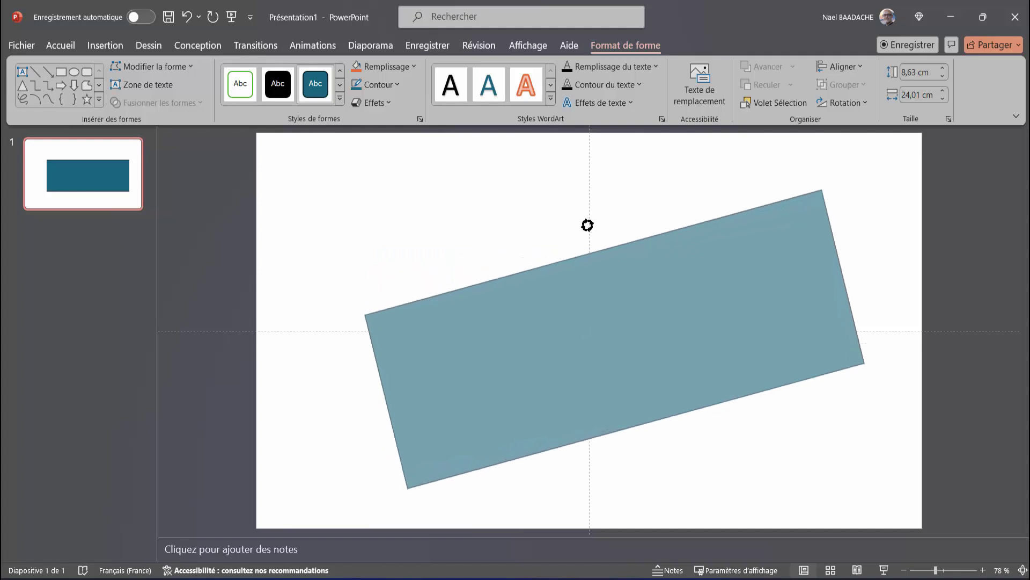
key("ctrl")
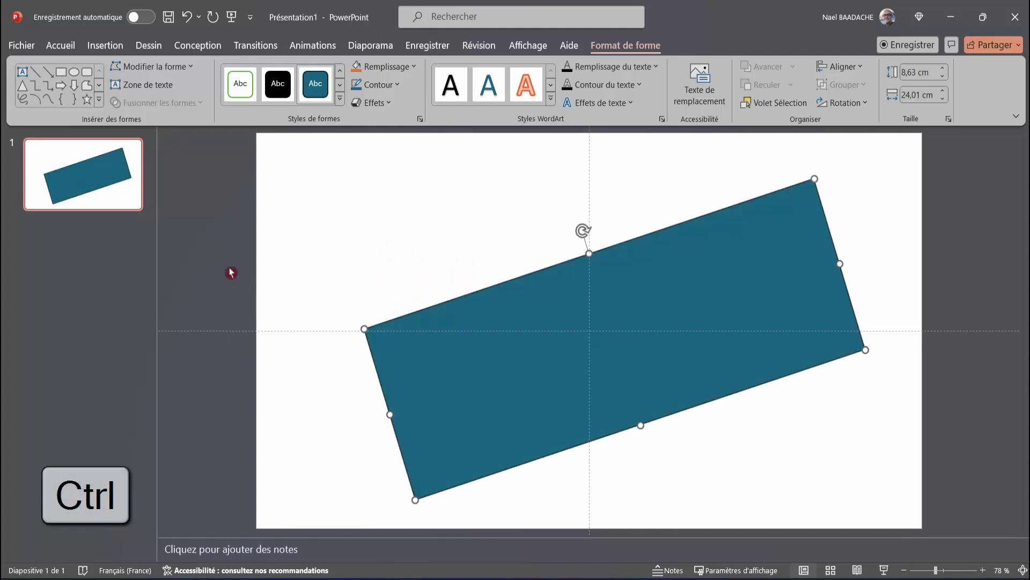
scroll(231, 272, "down", 2)
scroll(230, 273, "down", 2)
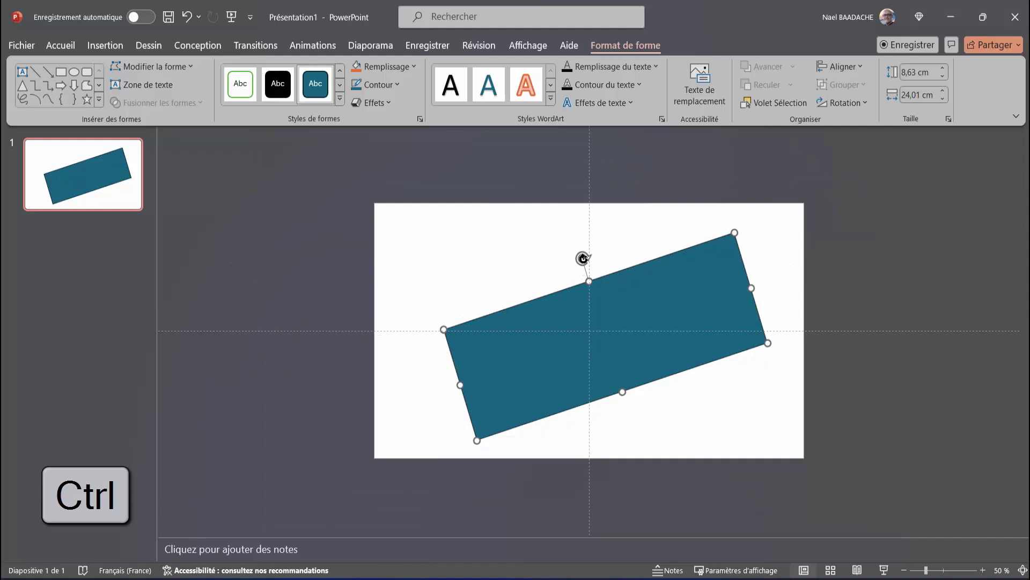
left_click_drag(583, 258, 575, 261)
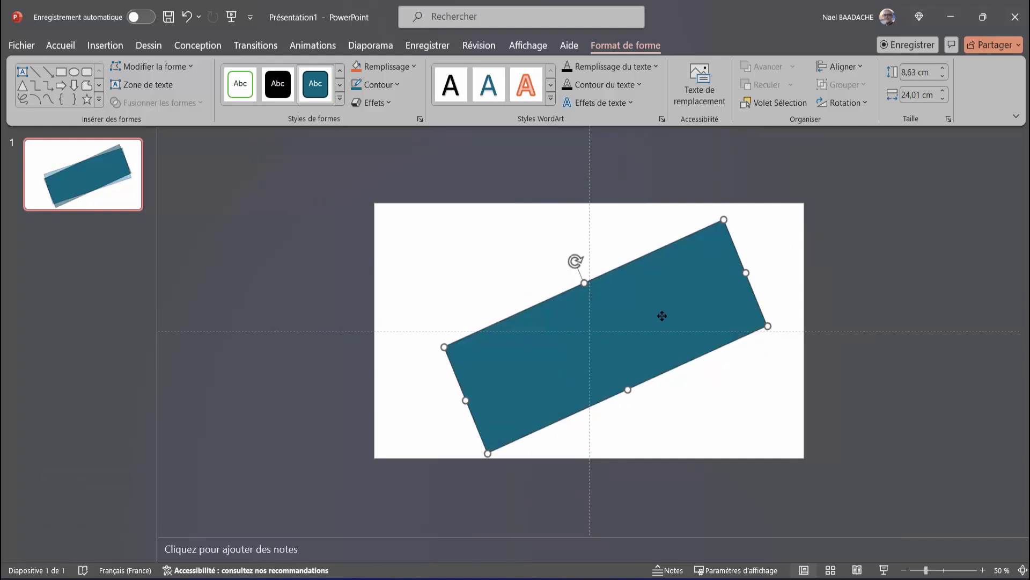
left_click_drag(661, 316, 764, 261)
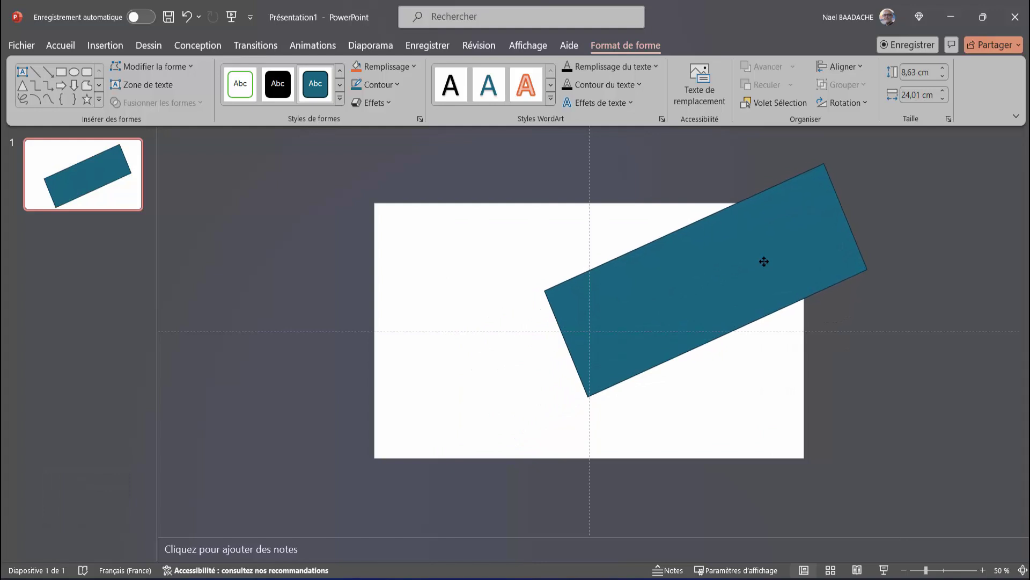
left_click_drag(588, 396, 573, 436)
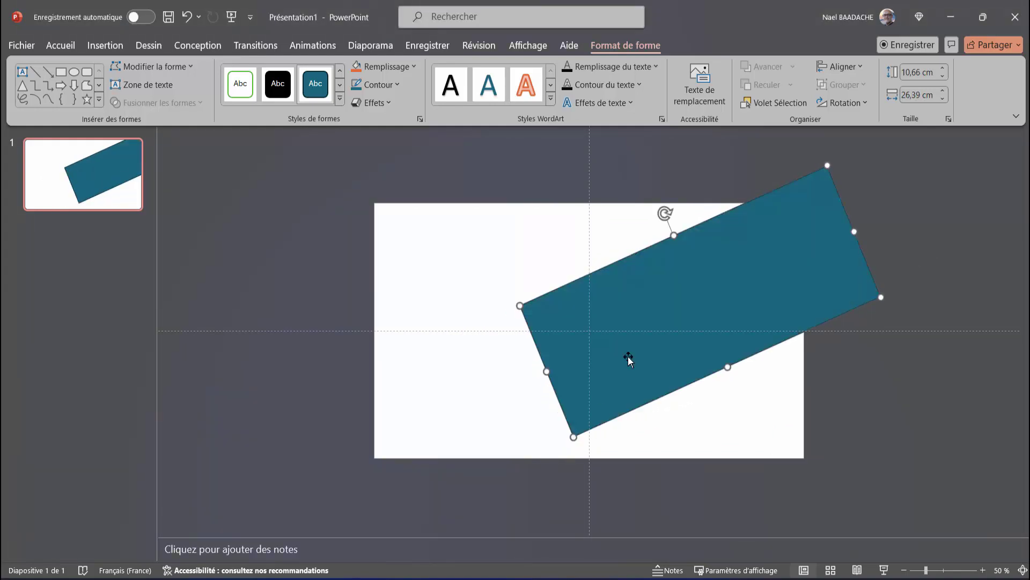
Duplicate the rectangle into three diagonal bands separated by thin gaps
mouse_move(678, 322)
left_mouse_down()
mouse_move(656, 225)
mouse_move(762, 527)
left_mouse_up()
left_click_drag(667, 341, 684, 392)
left_click_drag(729, 499, 751, 516)
scroll(750, 517, "down", 2)
left_click_drag(679, 421, 697, 430)
mouse_move(683, 357)
left_mouse_down()
mouse_move(655, 341)
mouse_move(649, 352)
left_mouse_up()
left_click_drag(626, 230, 637, 263)
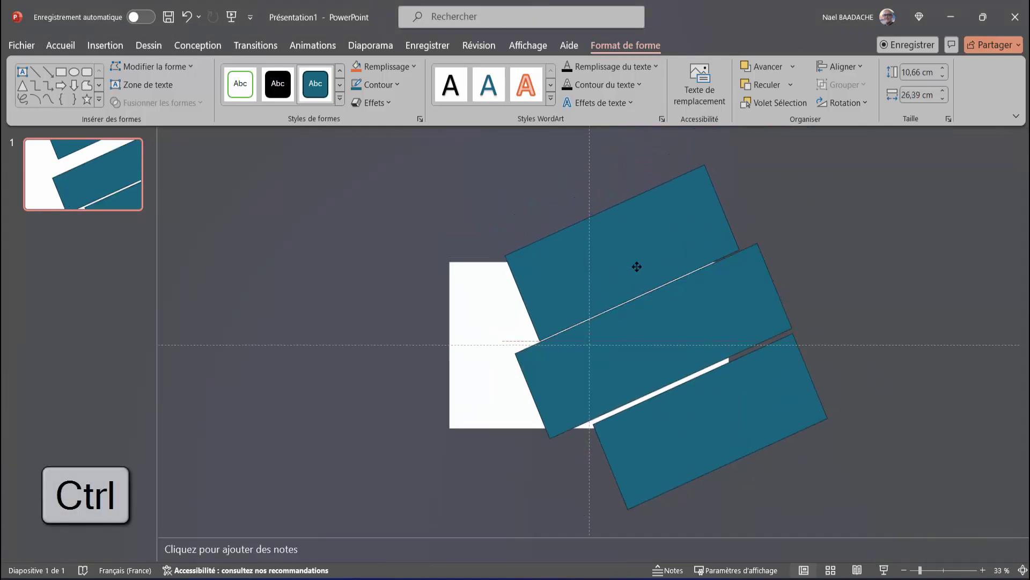
left_click_drag(683, 340, 700, 311)
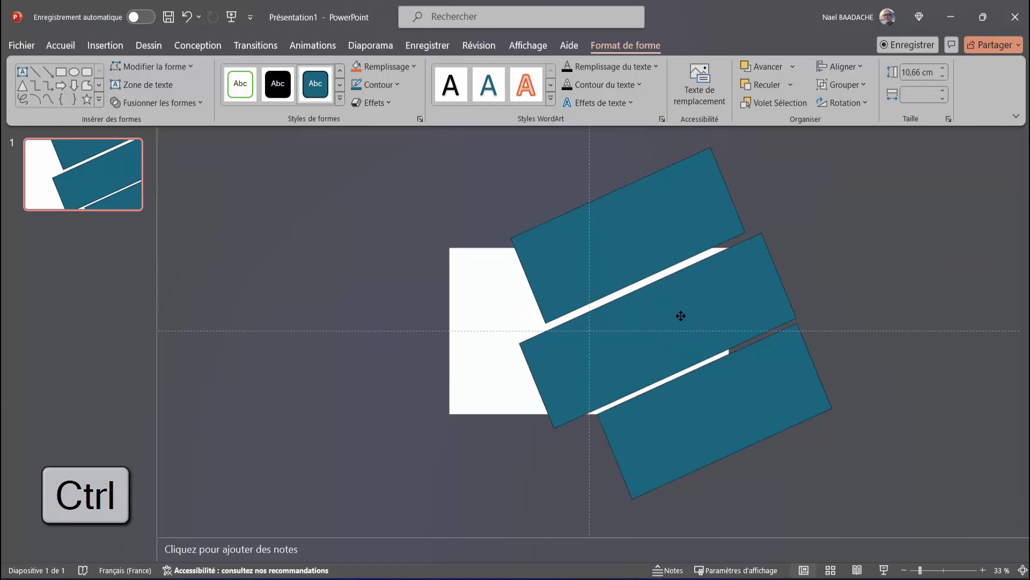
Select all three teal strips, set their outline to Sans contour, and group them
left_click(671, 246)
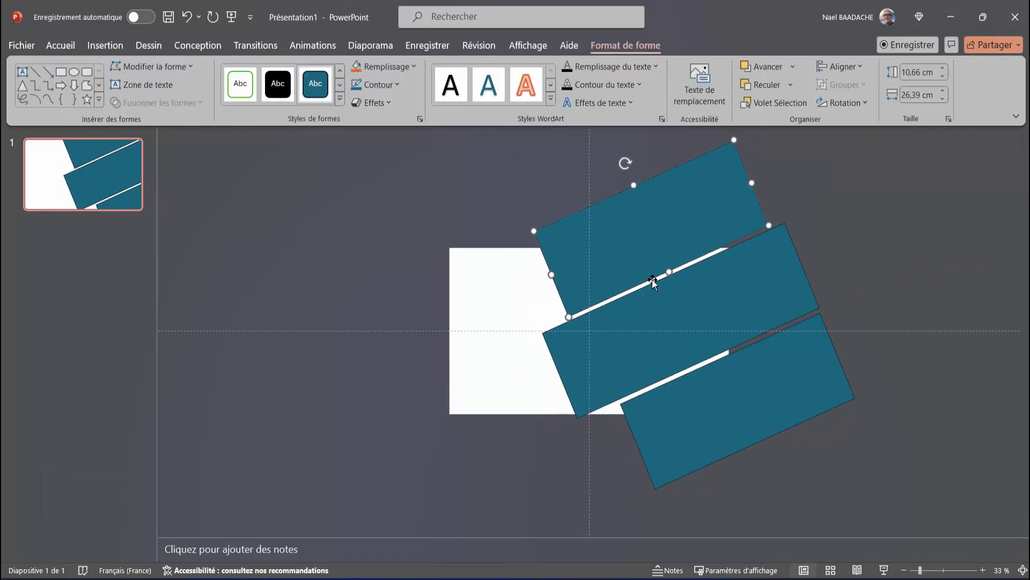
left_click(434, 359)
left_click(614, 235)
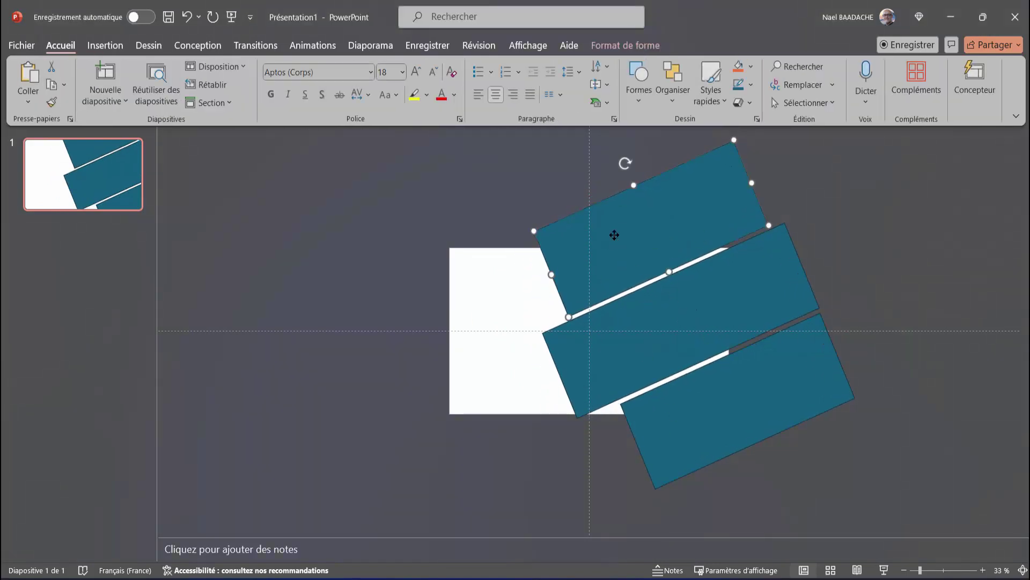
left_click(655, 348, "ctrl")
left_click(706, 417, "ctrl")
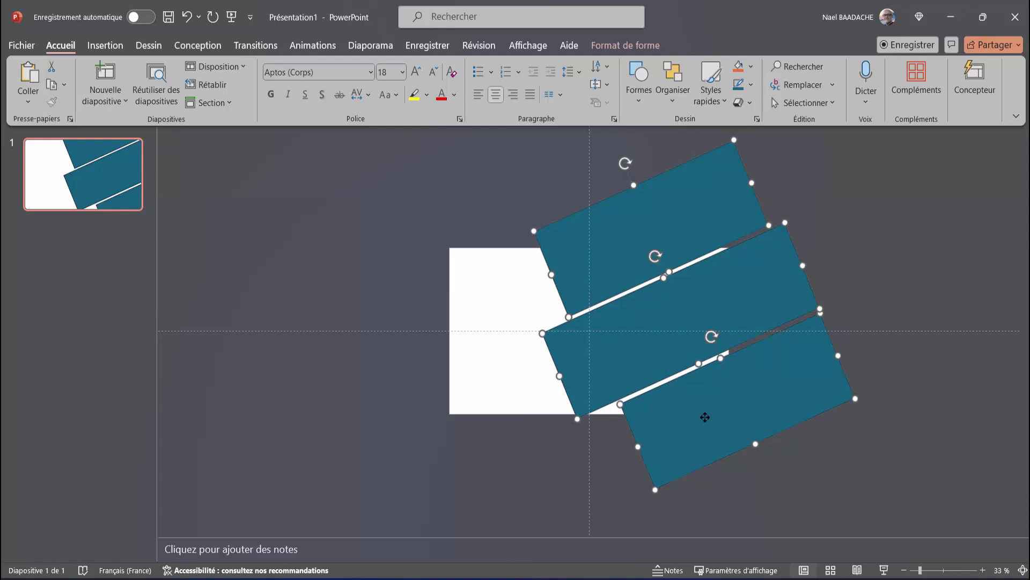
left_click(647, 48)
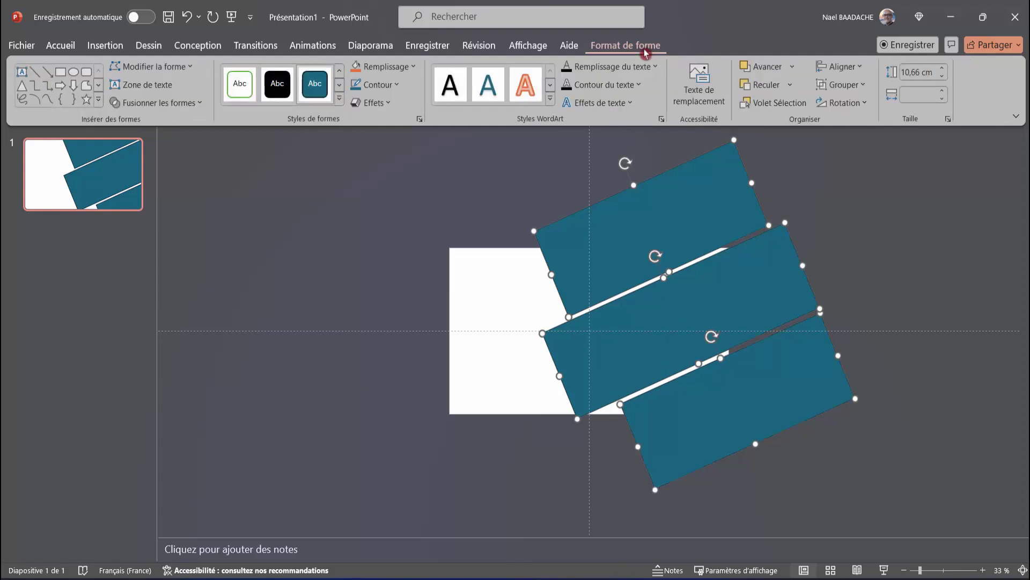
left_click(397, 87)
left_click(392, 239)
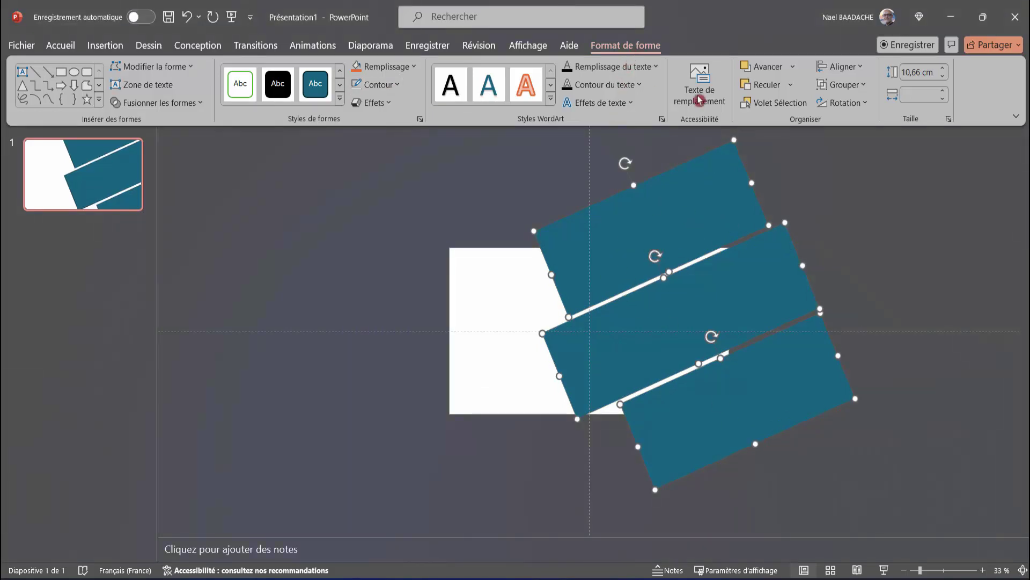
left_click(863, 84)
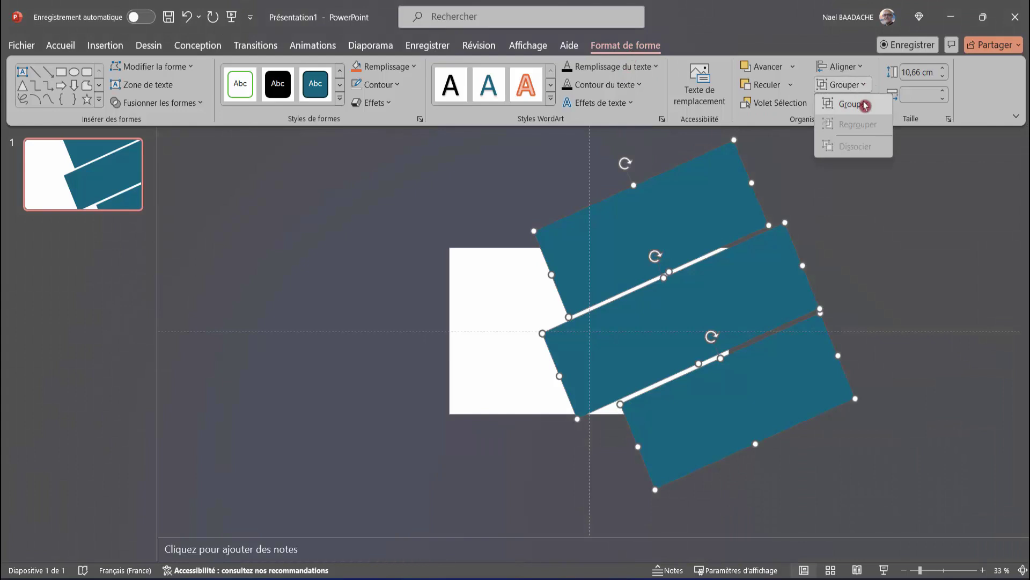
left_click(866, 106)
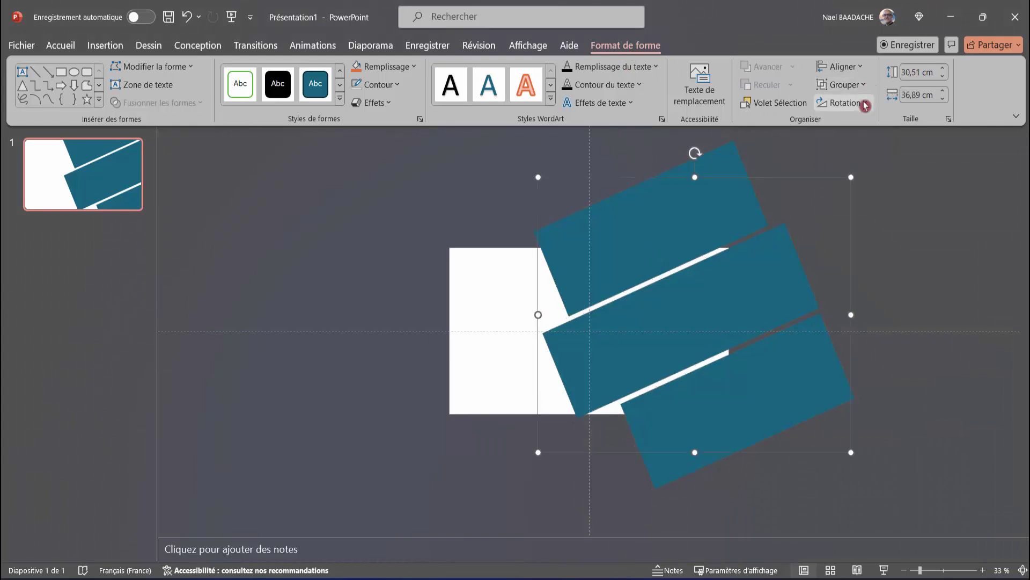
Give the grouped bands a picture fill using the Arc de Triomphe photo from file
right_click(612, 230)
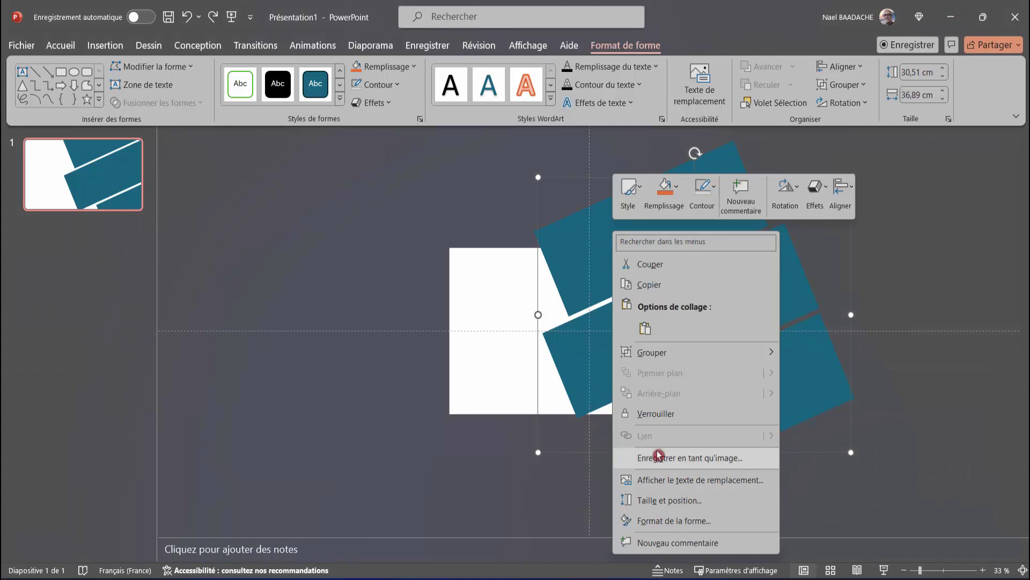
left_click(653, 518)
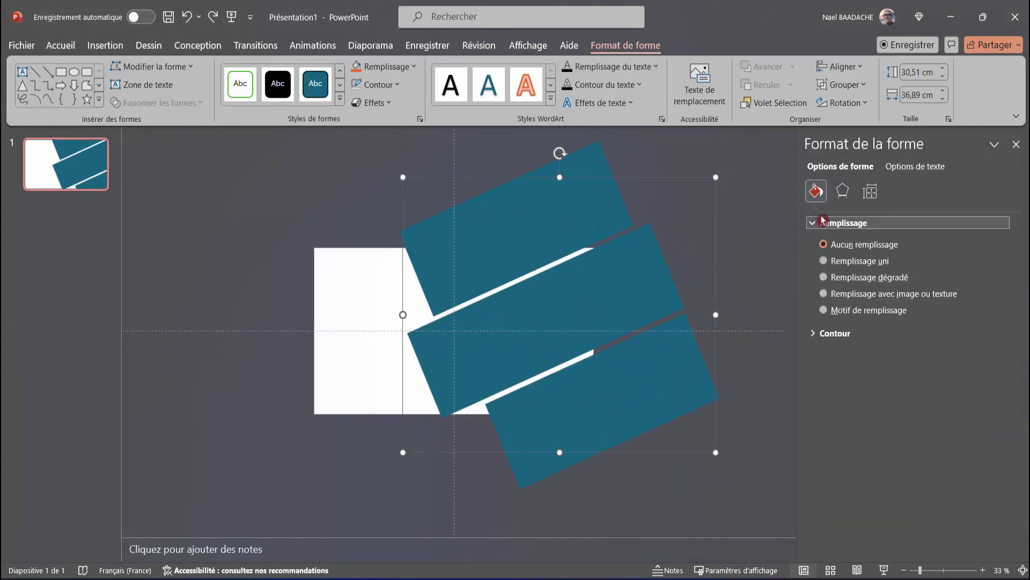
left_click(823, 294)
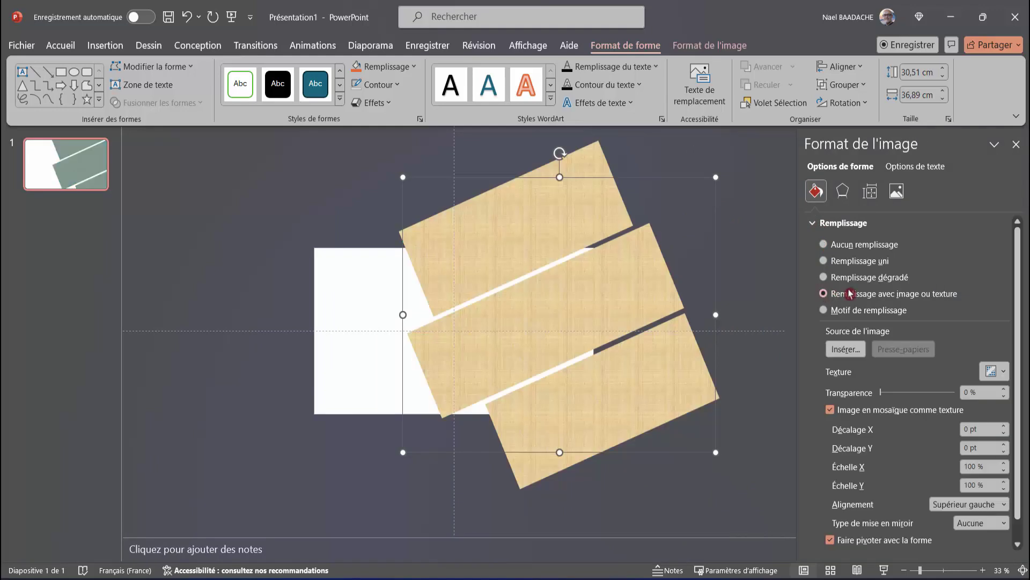
left_click(846, 350)
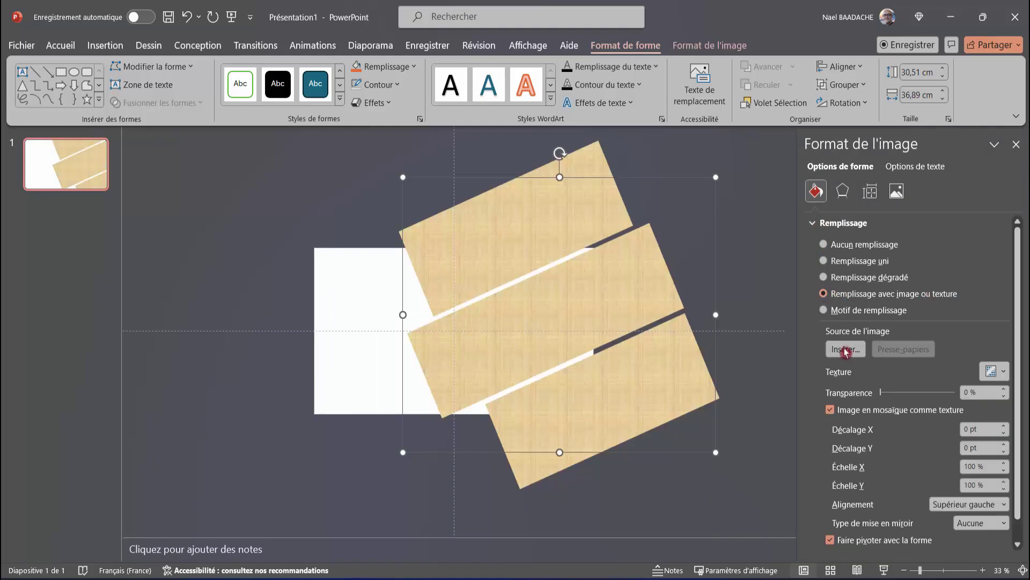
left_click(368, 242)
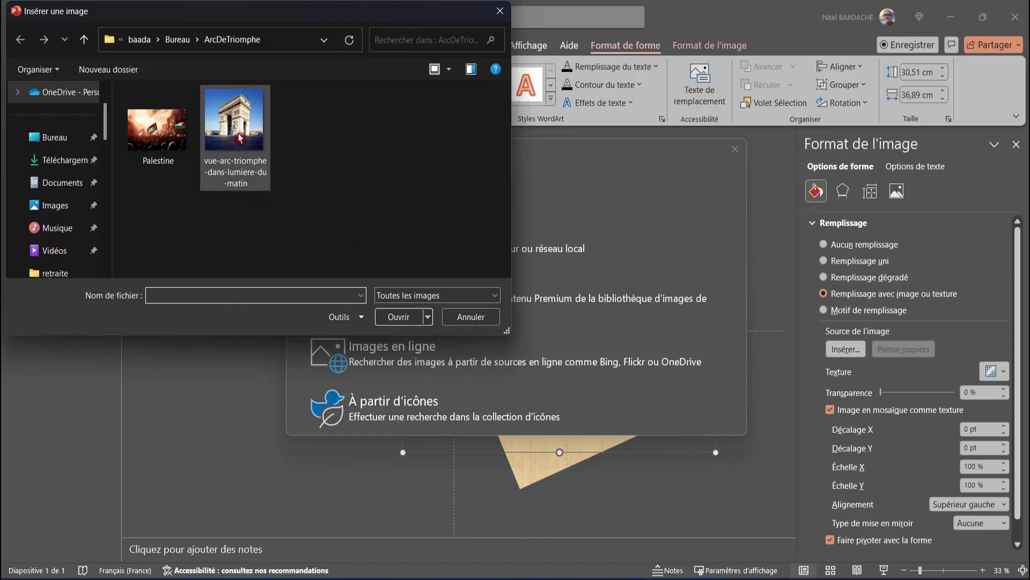
mouse_move(235, 121)
double_click(240, 138)
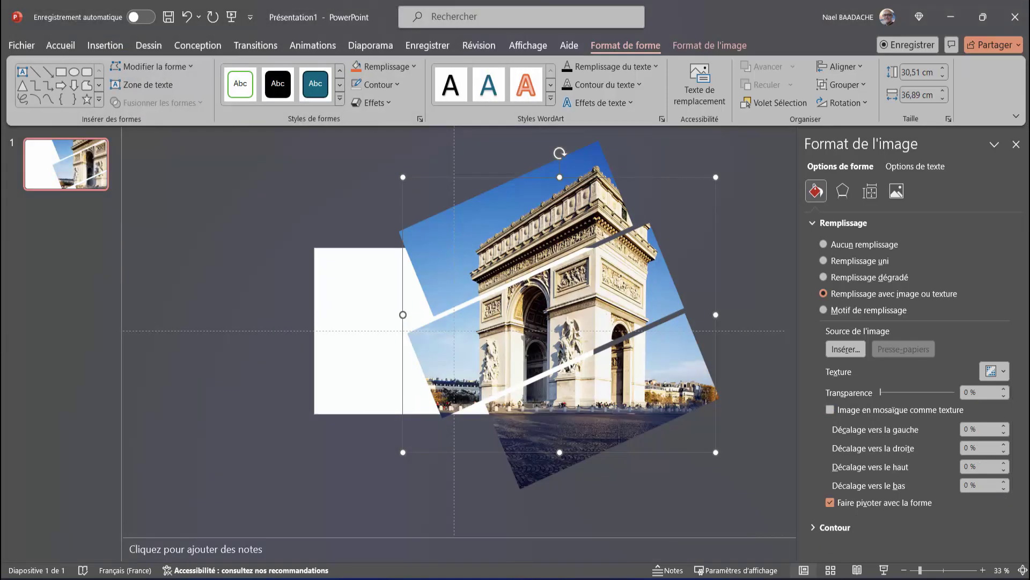
Close the Format de l'image pane and reselect the photo-filled group
scroll(748, 301, "down", 3)
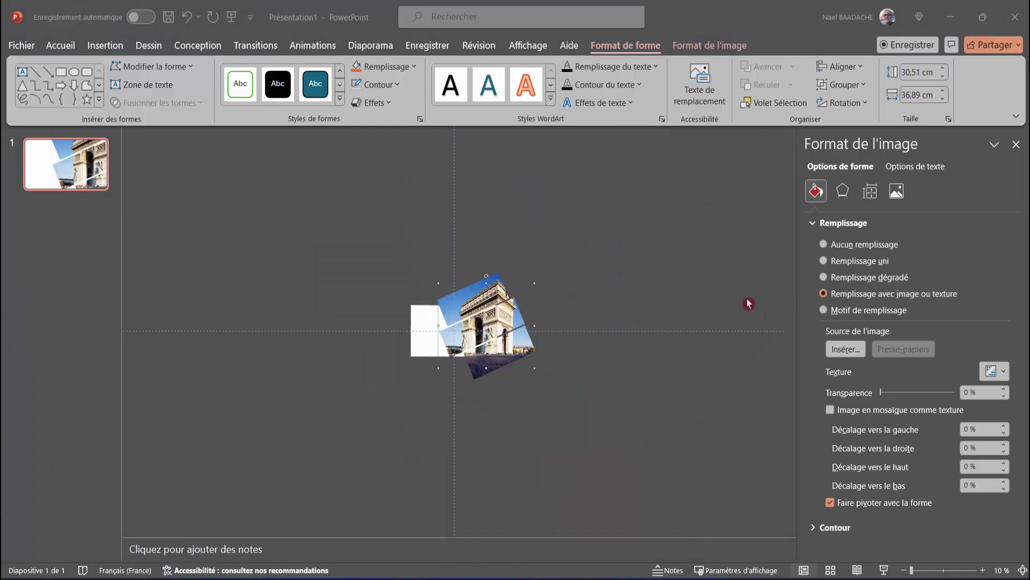
scroll(678, 410, "up", 1)
scroll(677, 410, "up", 2)
scroll(677, 410, "up", 2)
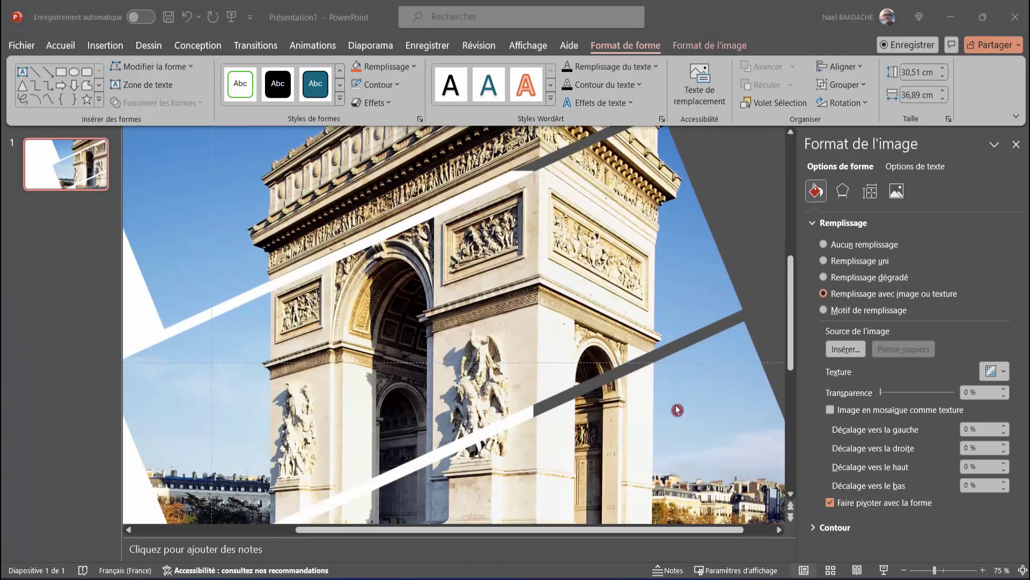
scroll(678, 410, "down", 2)
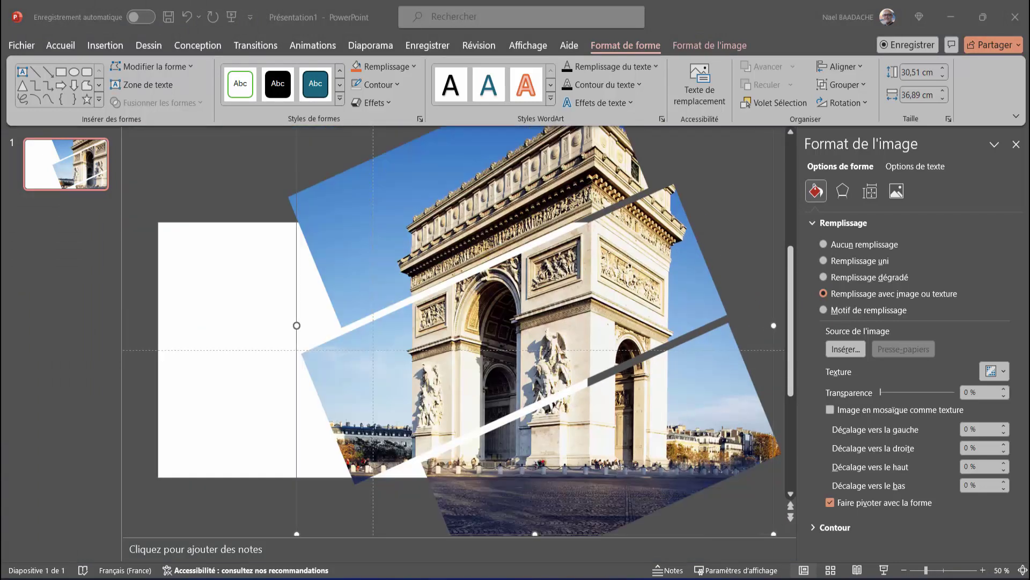
left_click(1016, 145)
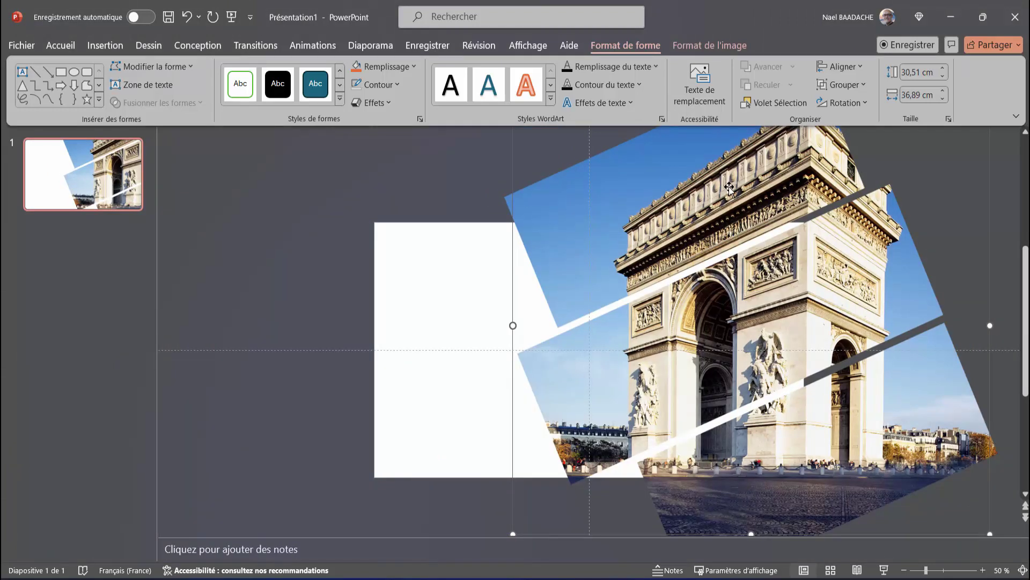
scroll(627, 484, "down", 2)
left_click(627, 483)
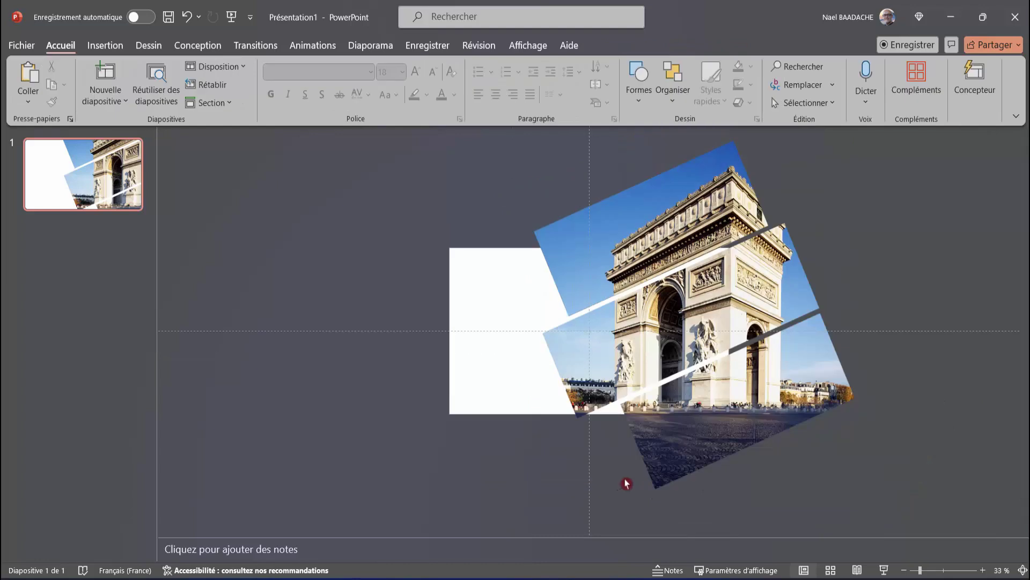
left_click(722, 454)
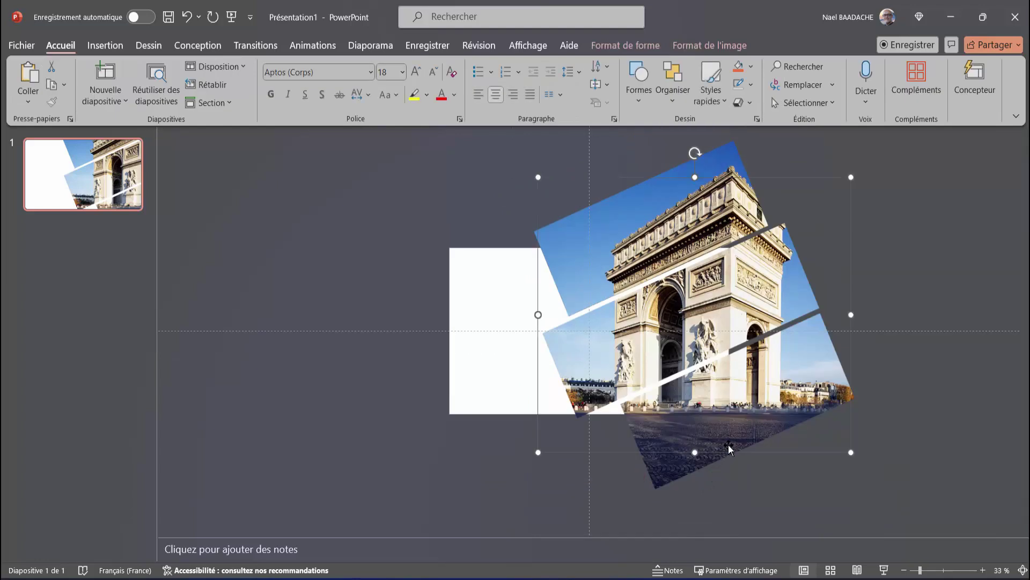
Set the photo fill's right offset (Décalage vers la droite) to 1 %
right_click(729, 449)
left_click(763, 412)
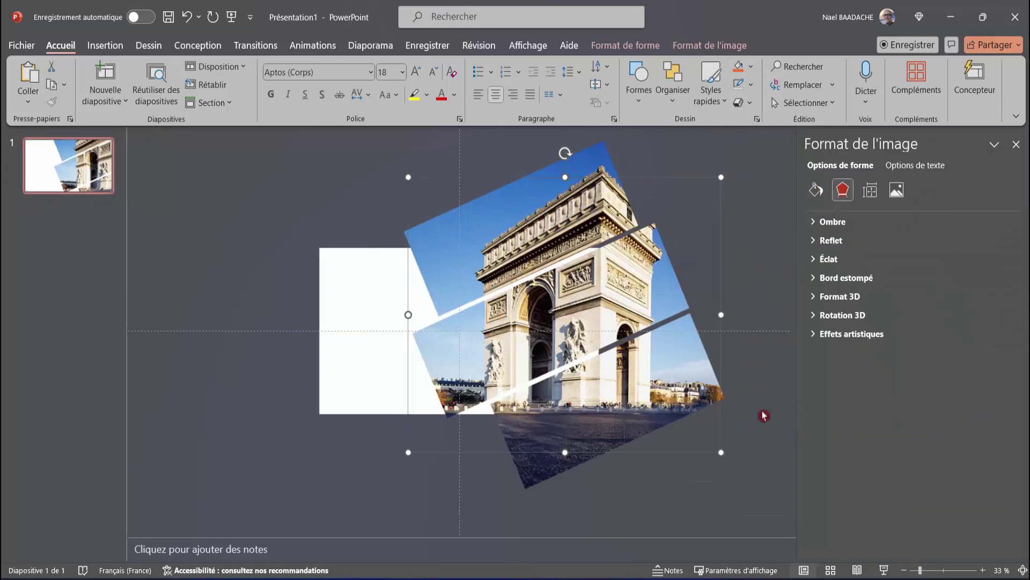
left_click(816, 194)
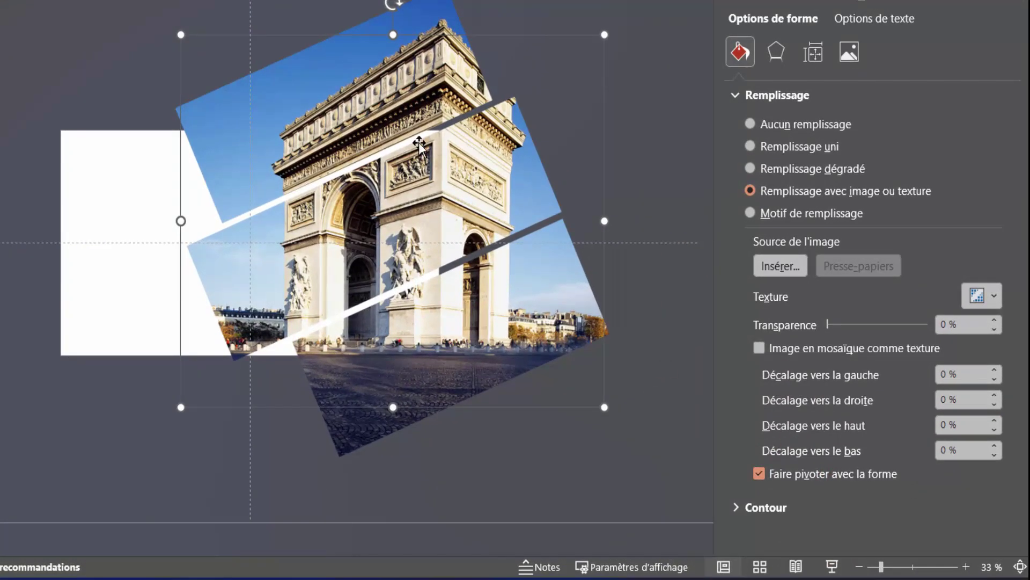
left_click(994, 406)
left_click(994, 406)
left_click(994, 405)
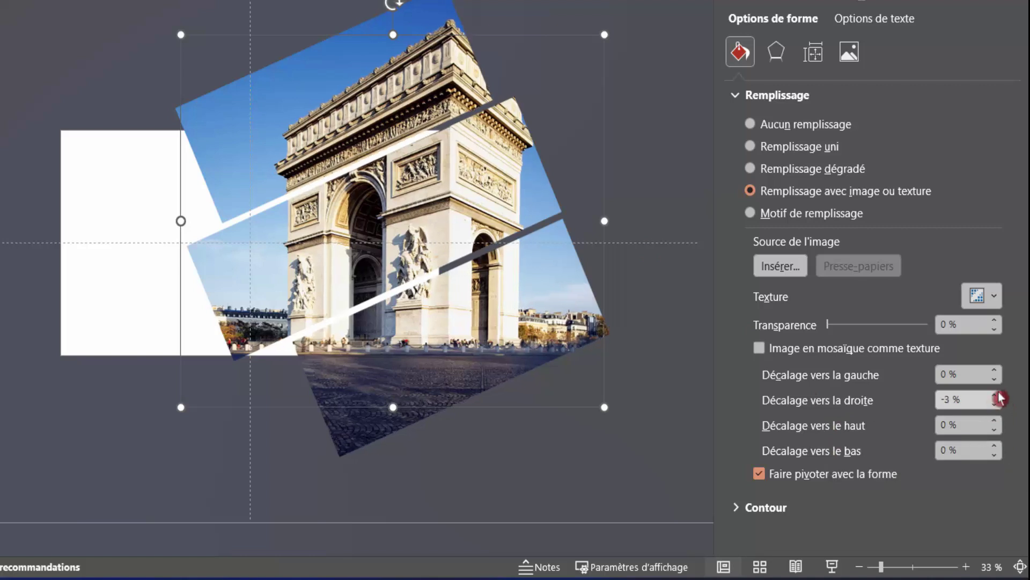
left_click(994, 396)
left_click(994, 397)
left_click(994, 397)
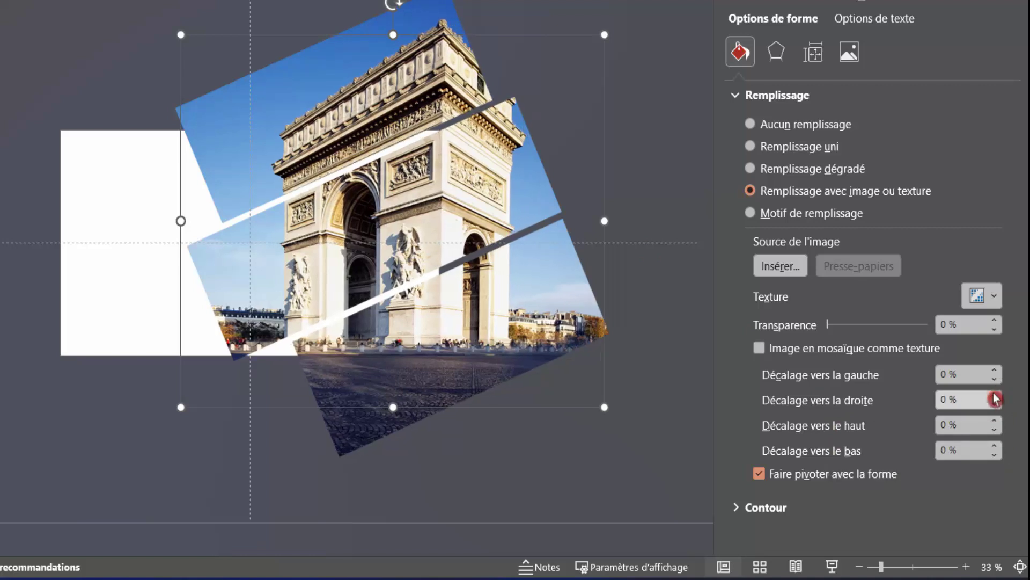
left_click(994, 397)
Adjust the photo fill's top offset (Décalage vers le haut) to 7 %
left_click(994, 431)
left_click(994, 431)
left_click(993, 432)
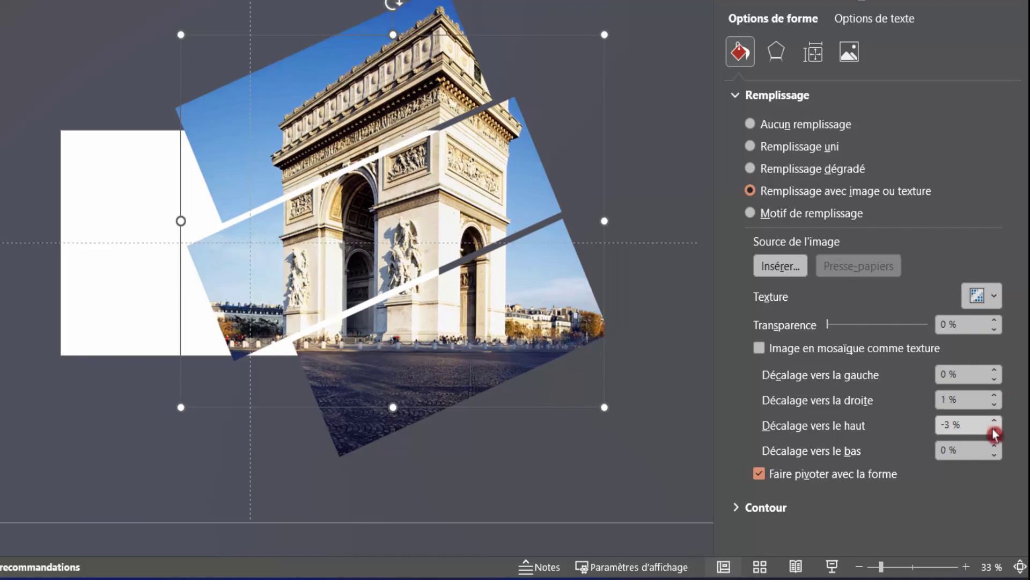
left_click(993, 420)
left_click(994, 420)
left_click(993, 420)
left_click(994, 420)
left_click(994, 420)
left_click(994, 420)
left_click(994, 420)
left_click(994, 420)
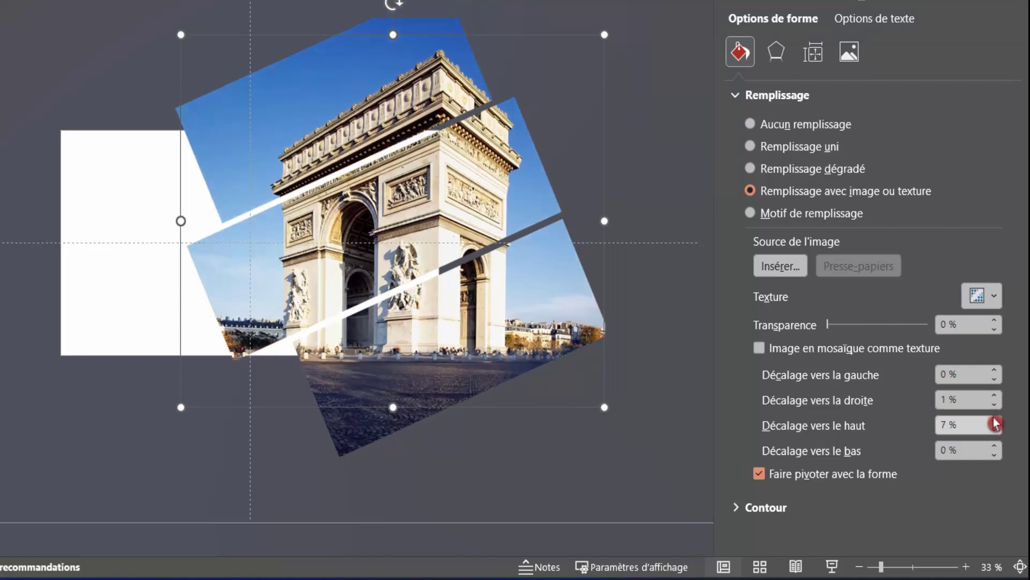
left_click(994, 420)
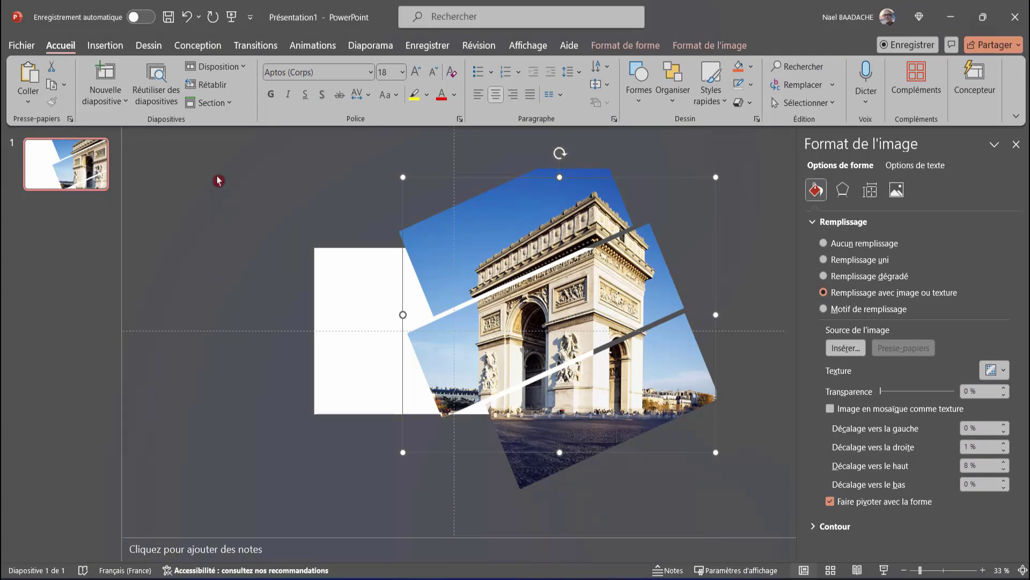
Draw a new 15,44 × 39,73 cm rectangle, tilt it counter-clockwise, and move it up-left
left_click(218, 204)
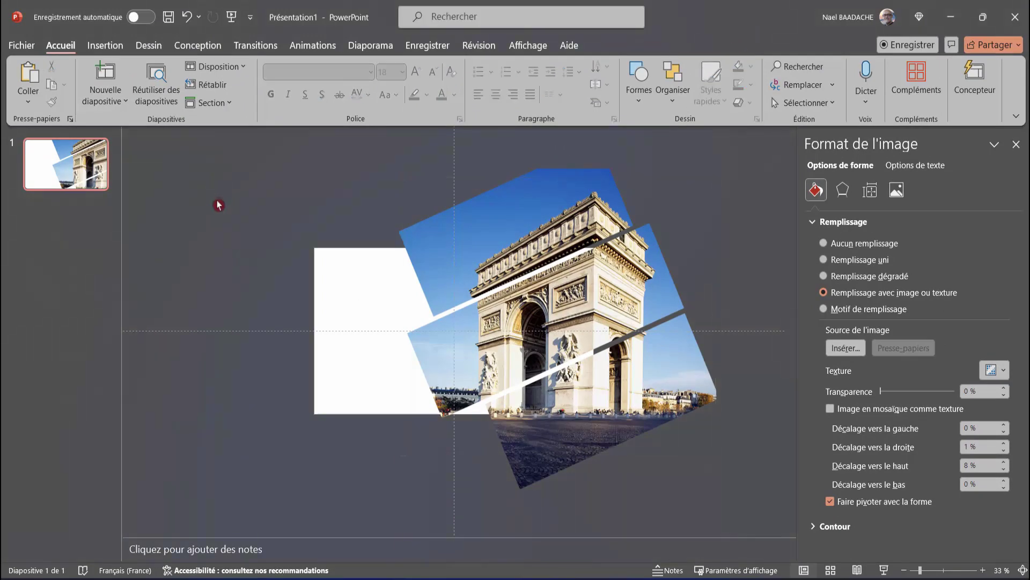
left_click(111, 47)
left_click(324, 99)
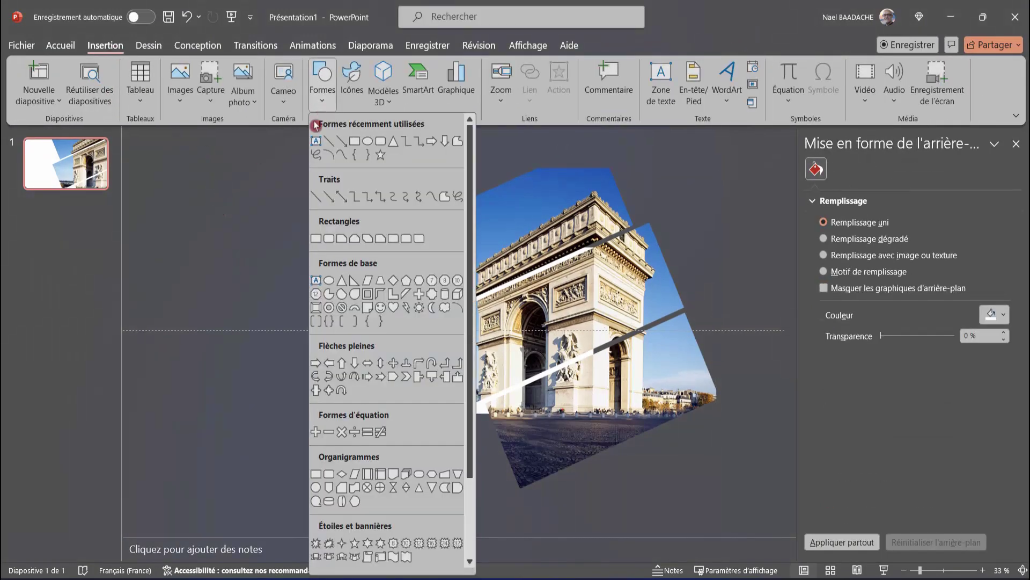
left_click(356, 140)
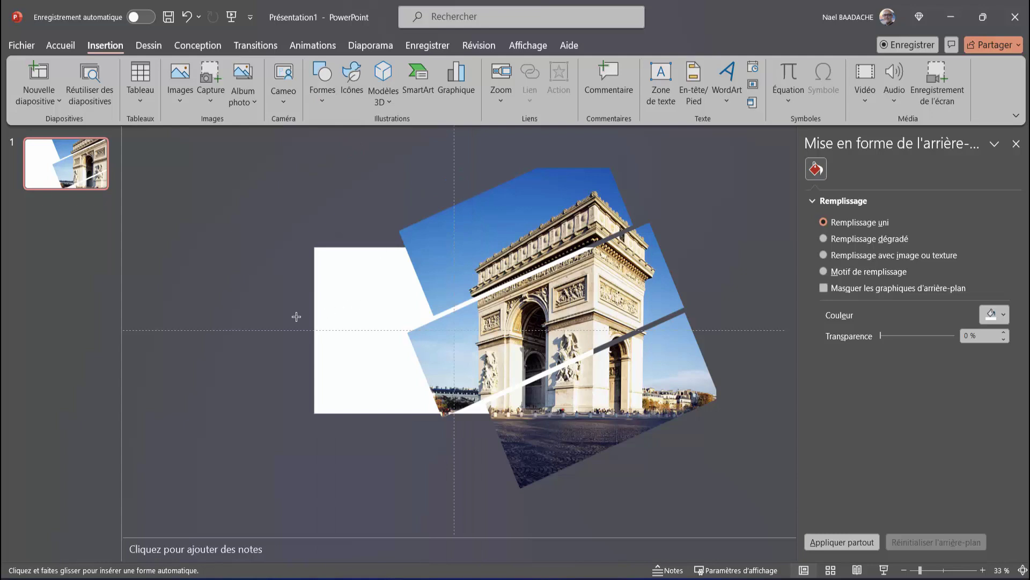
left_click_drag(272, 425, 591, 435)
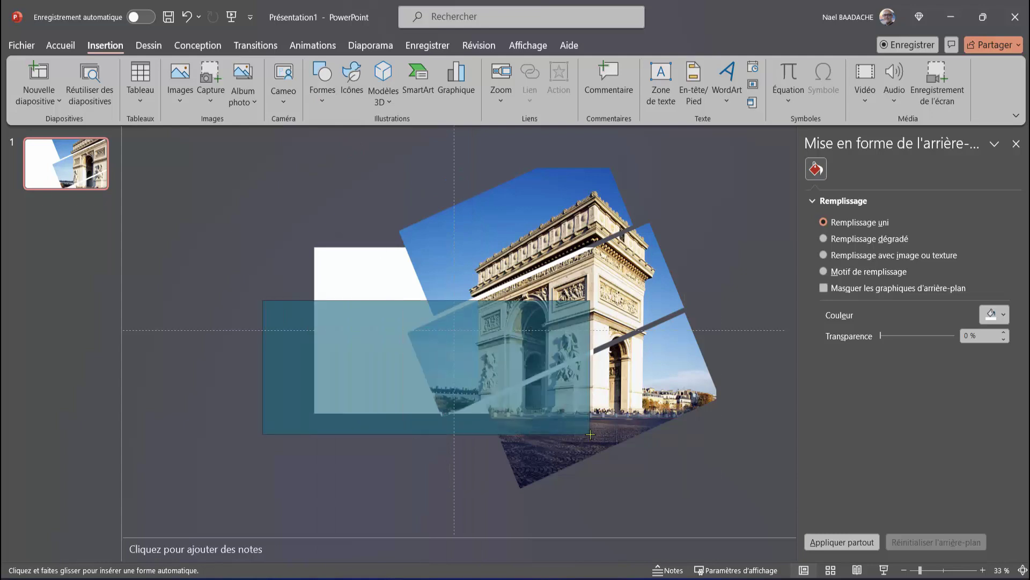
left_click_drag(428, 277, 393, 285)
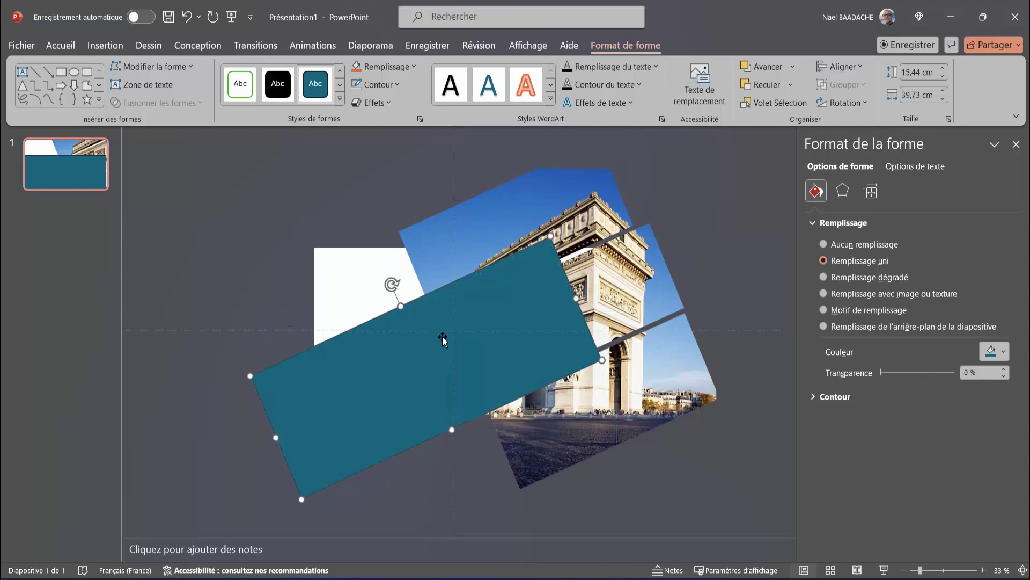
left_click_drag(450, 368, 378, 327)
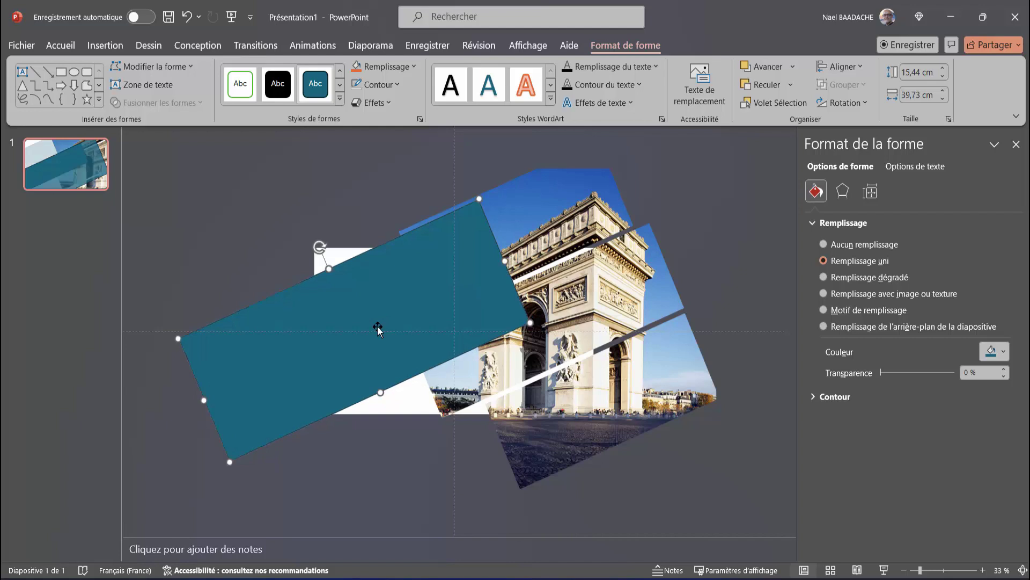
Send the rectangle to the back and fill it light grey with no outline
right_click(378, 327)
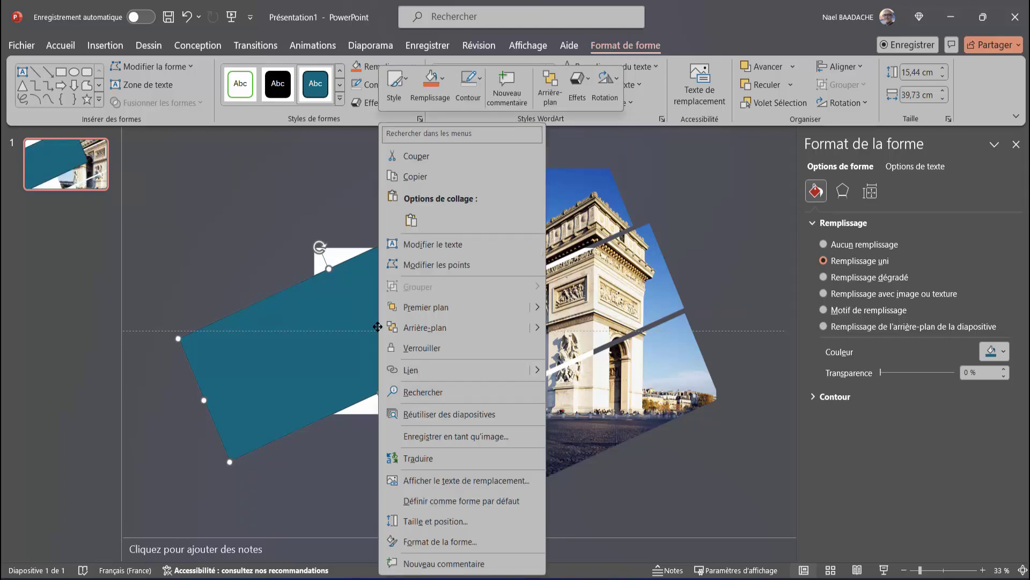
left_click(443, 329)
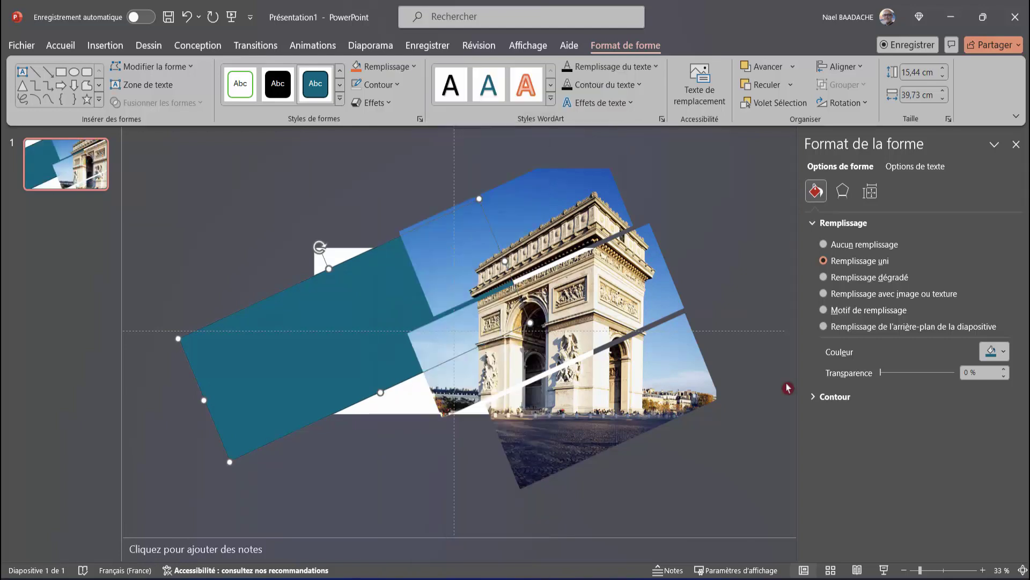
left_click(1007, 355)
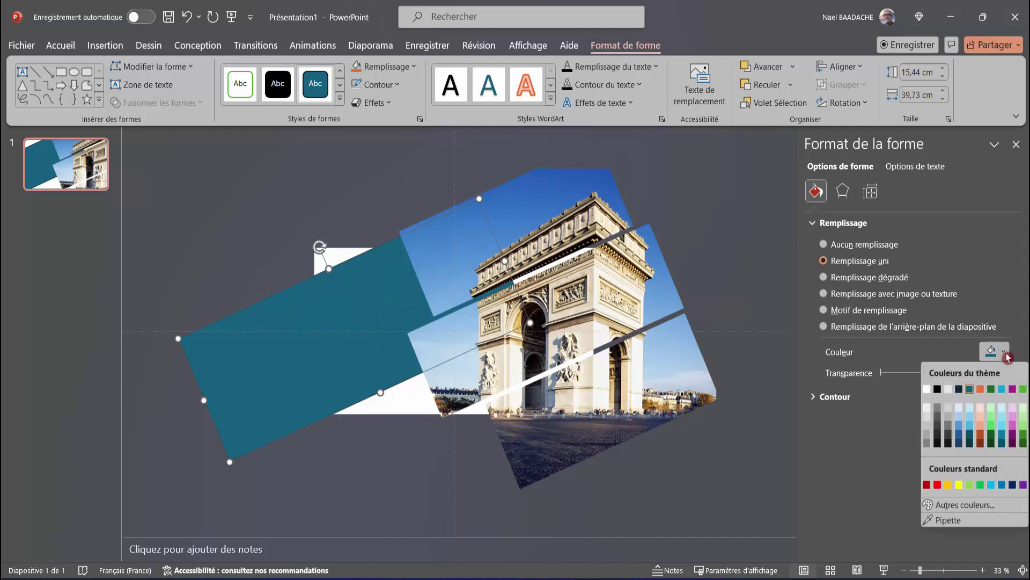
left_click(934, 428)
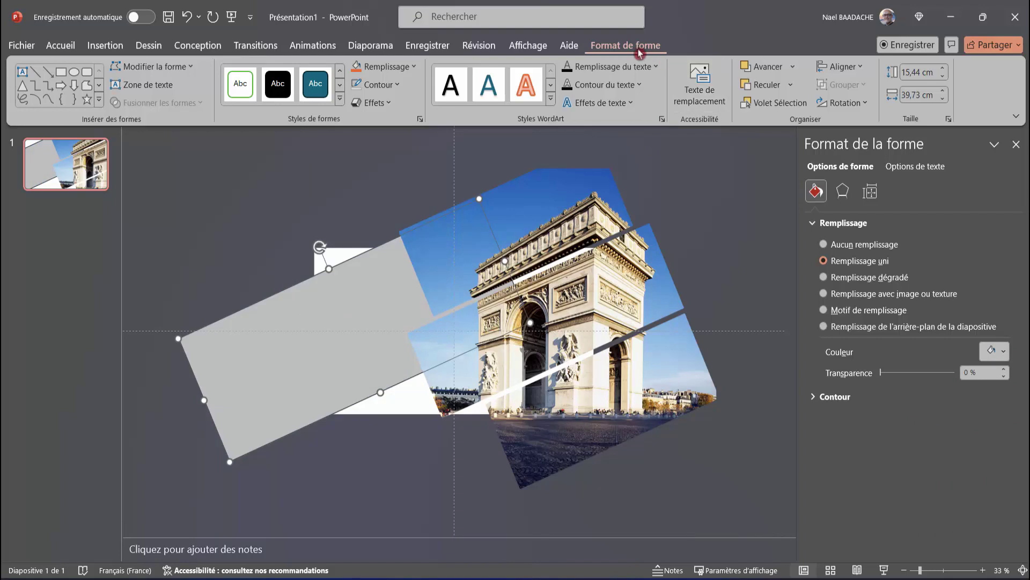
left_click(395, 86)
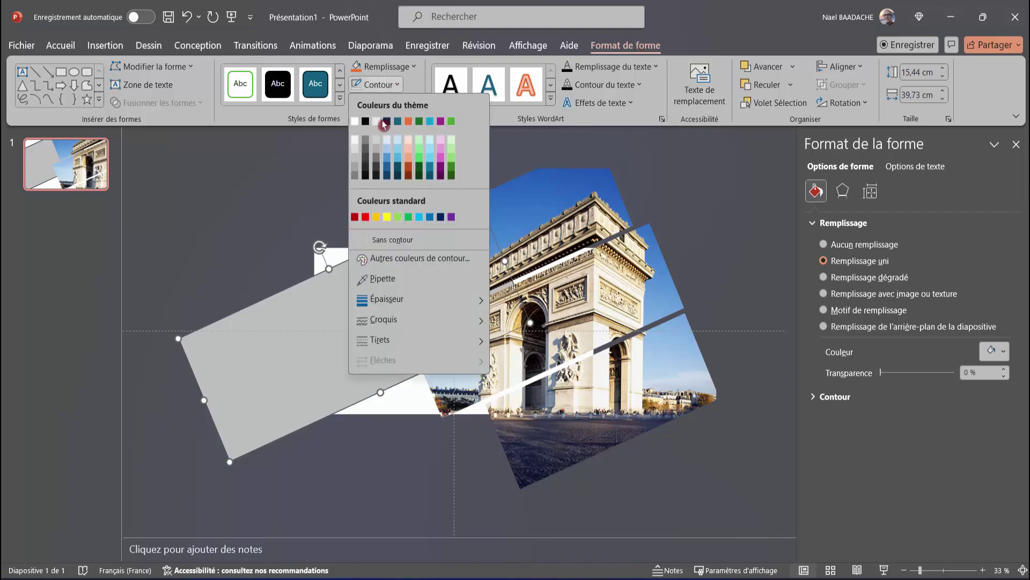
left_click(384, 241)
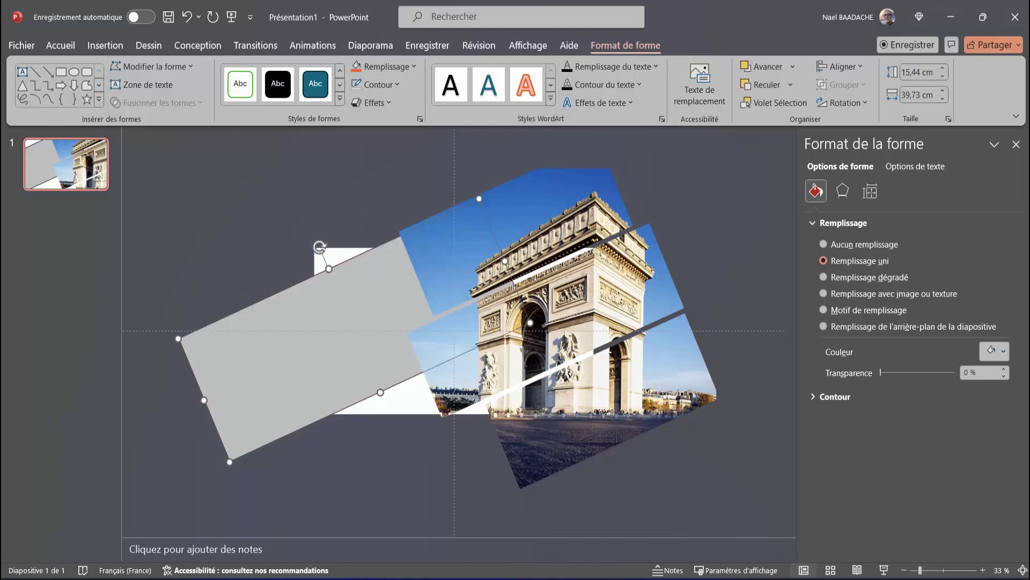
Close the shape formatting pane and deselect the grey rectangle
left_click(1017, 144)
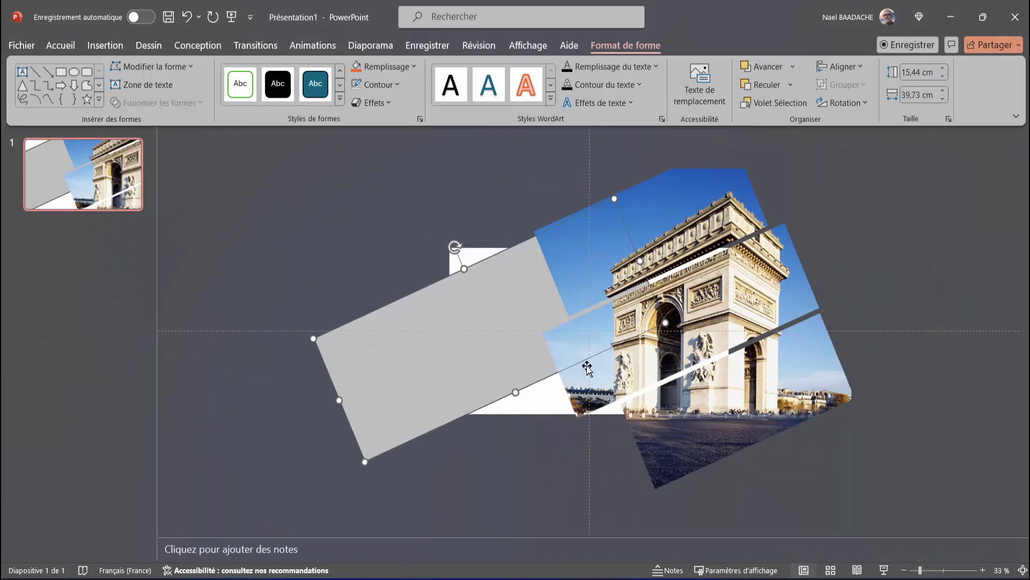
scroll(592, 366, "up", 1)
scroll(592, 366, "up", 1)
scroll(593, 366, "down", 1)
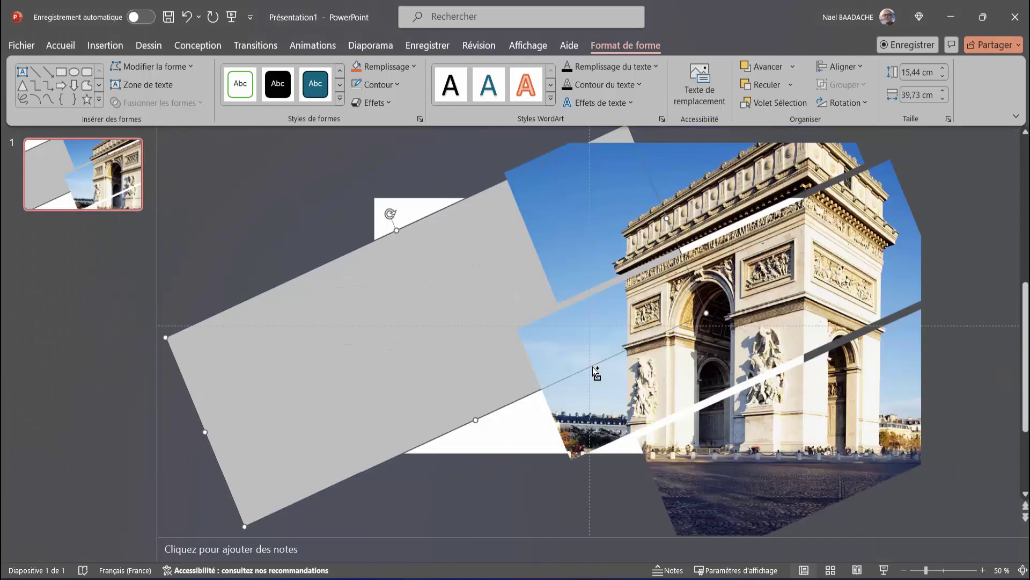
left_click(277, 236)
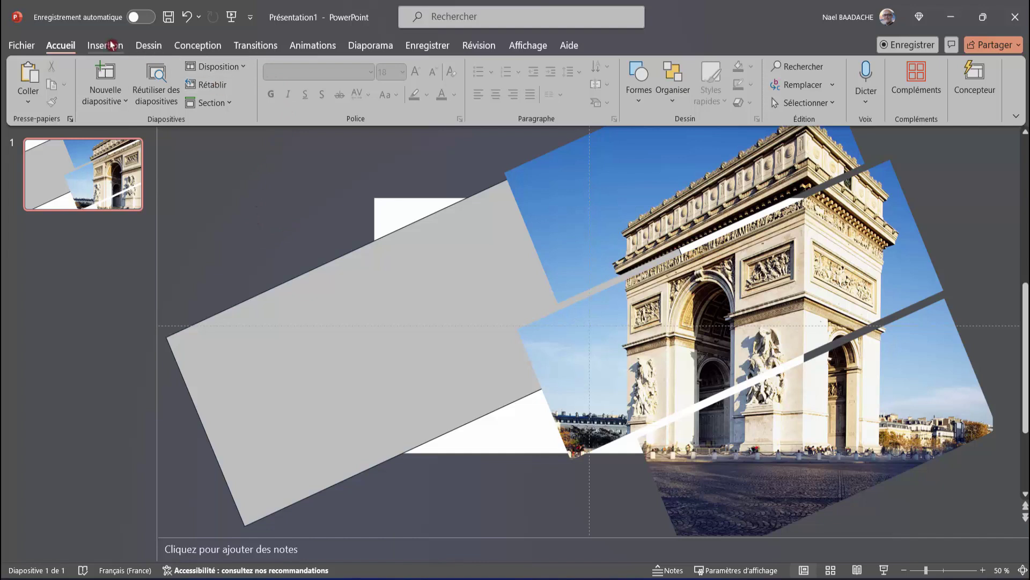
Draw a text box on the grey band and type the two-line title ARC DE TRIOMPHE / PARIS
left_click(105, 46)
left_click(322, 101)
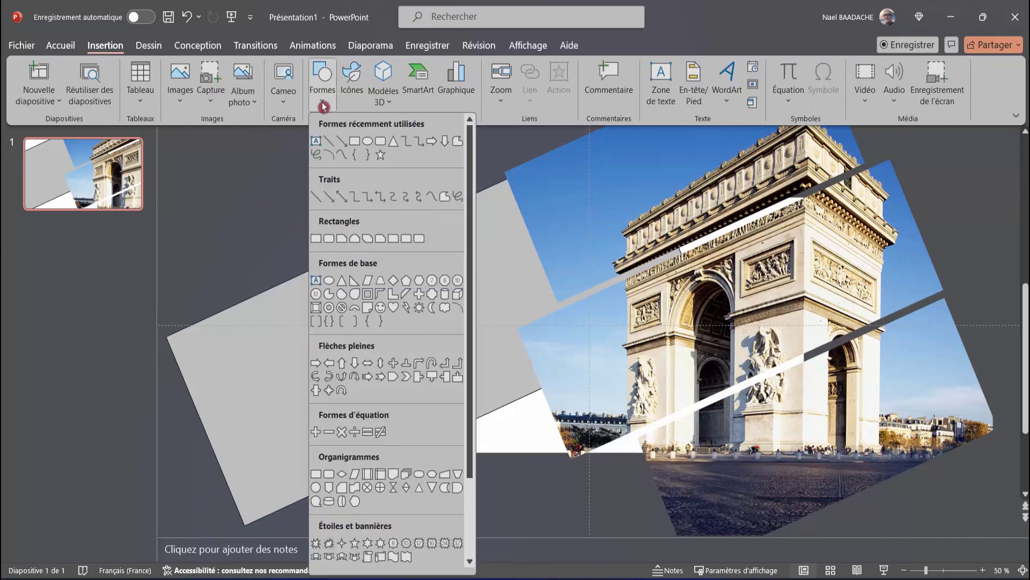
left_click(319, 146)
left_click_drag(388, 276, 516, 311)
type("ARC DE TRIOMPHE")
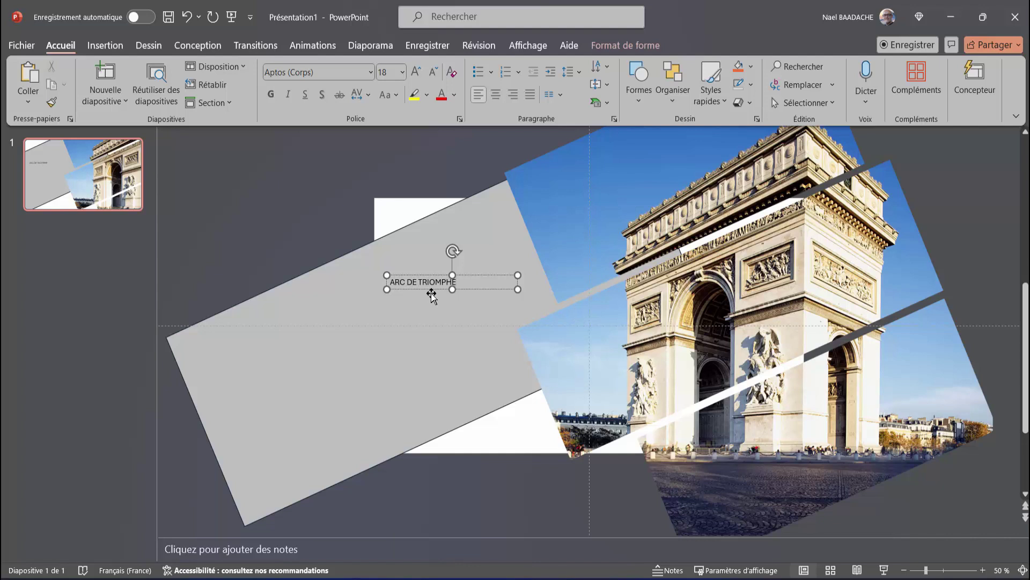
key("Return")
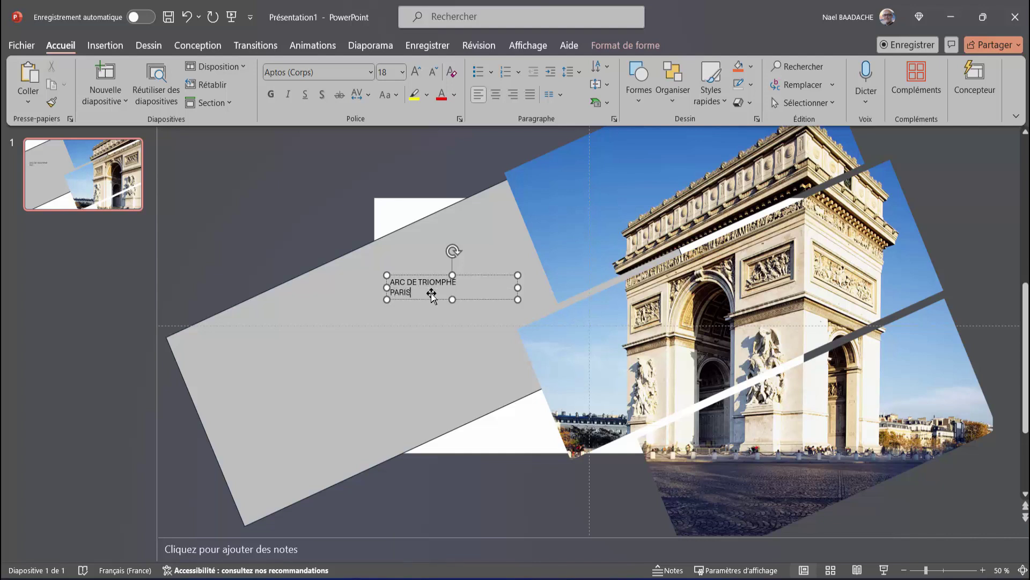
Format the title as bold, centred Amasis MT Pro at 28 pt
left_click_drag(396, 292, 390, 280)
left_click(317, 75)
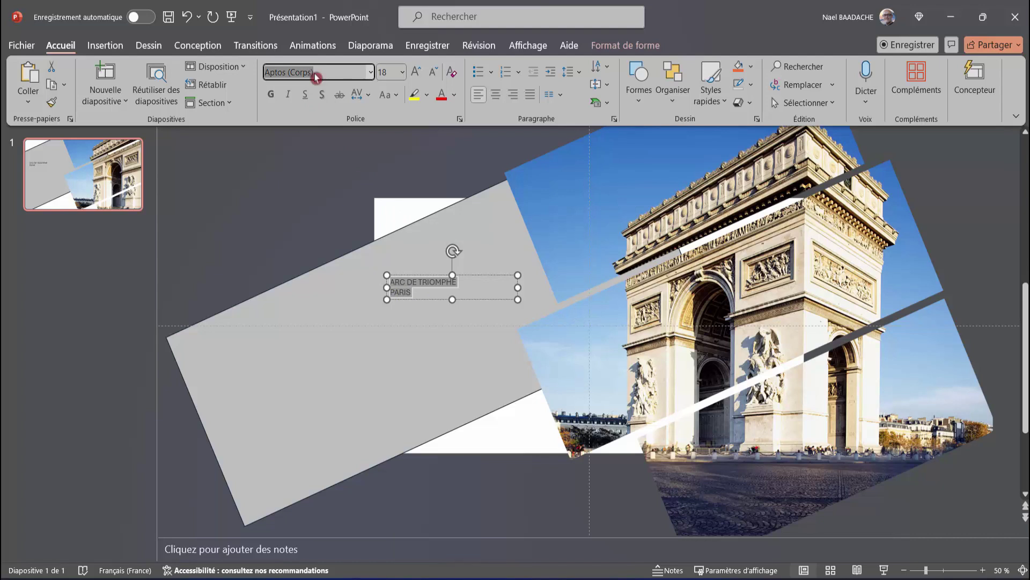
type("am")
key("Return")
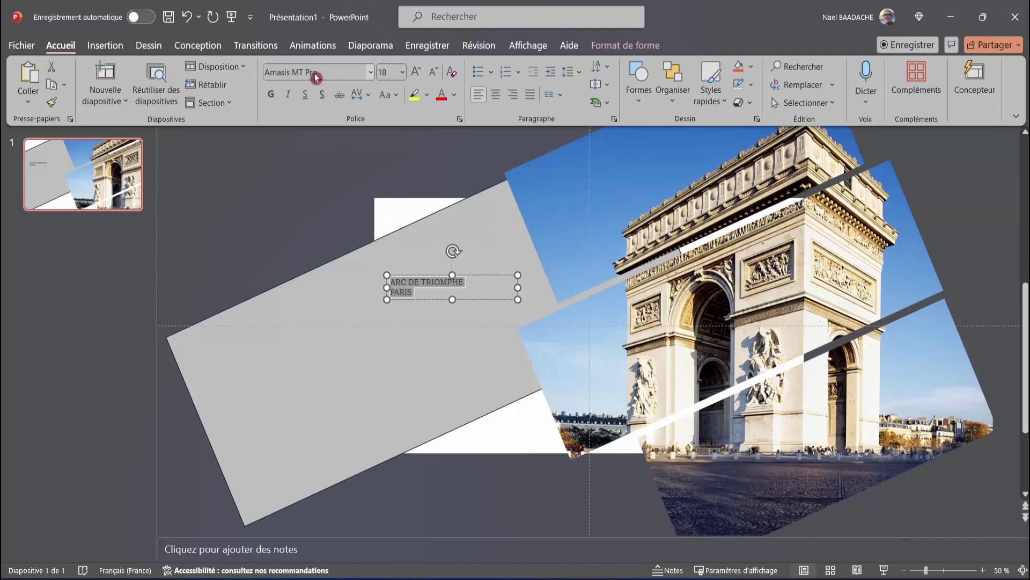
left_click(272, 96)
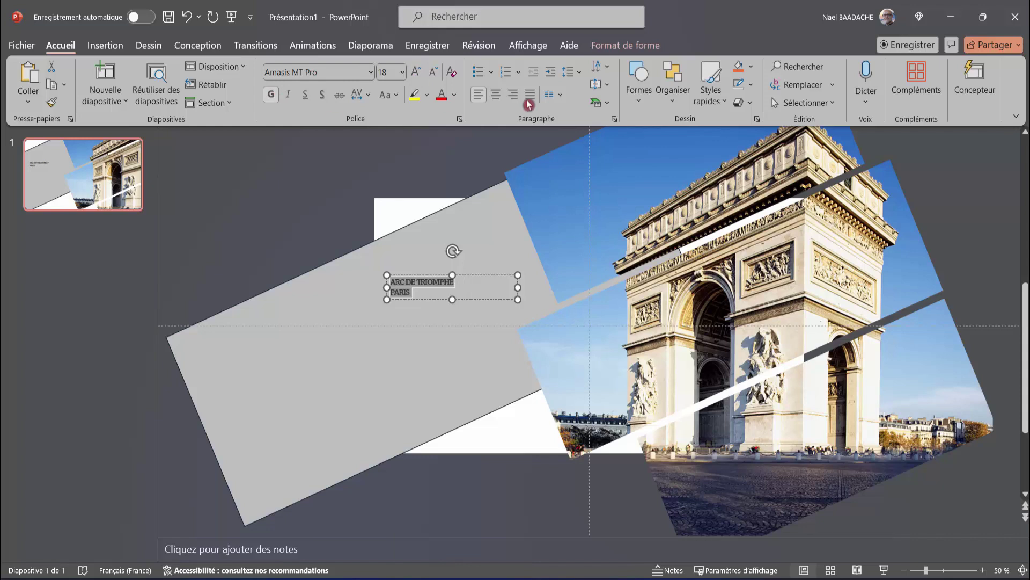
left_click(497, 95)
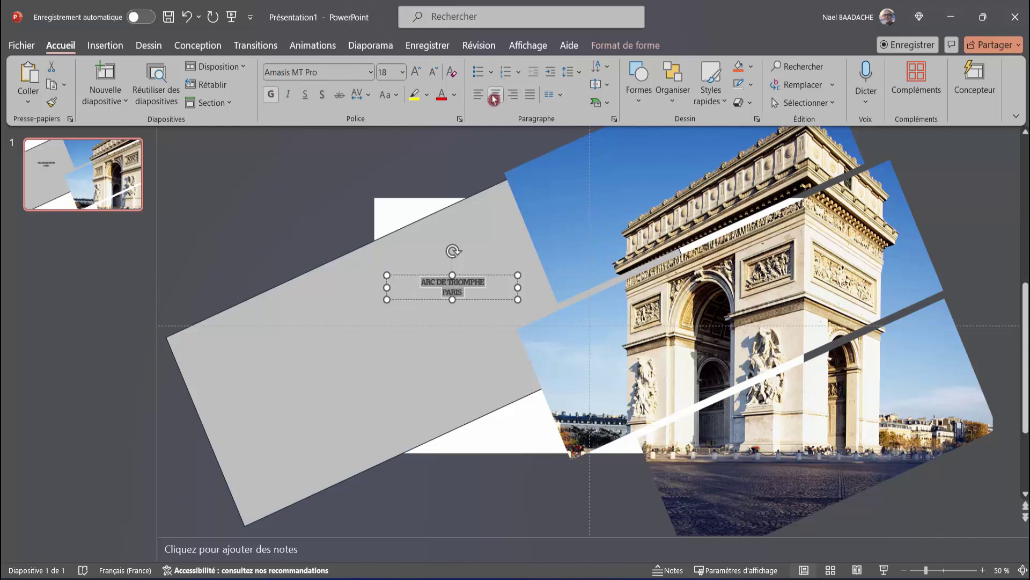
left_click(416, 73)
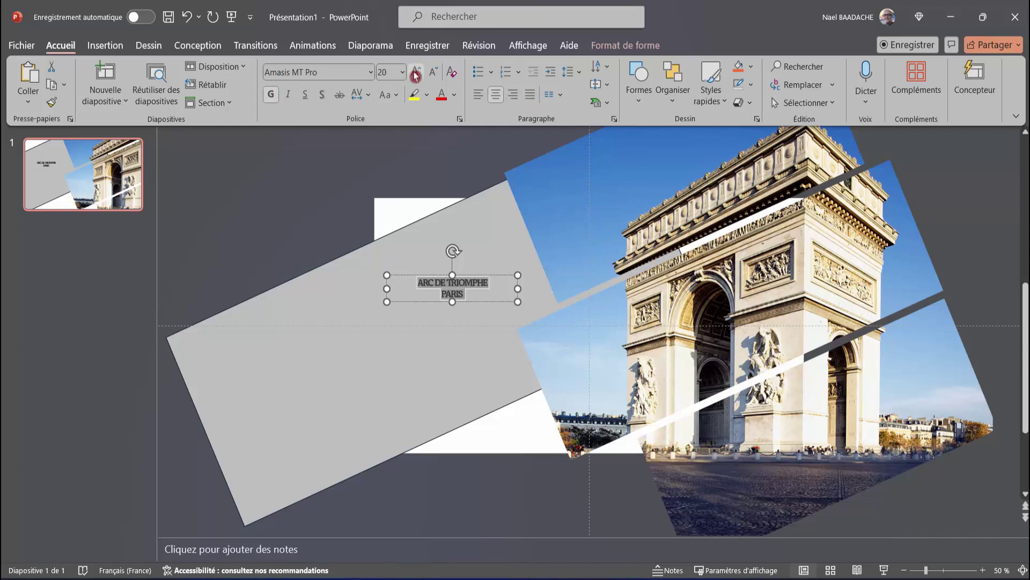
left_click(416, 73)
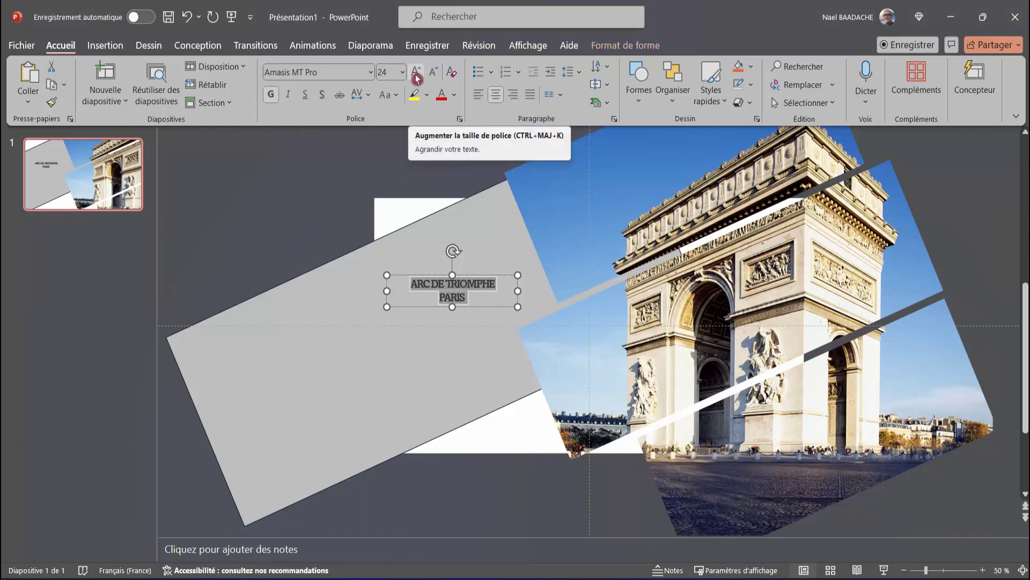
left_click(417, 79)
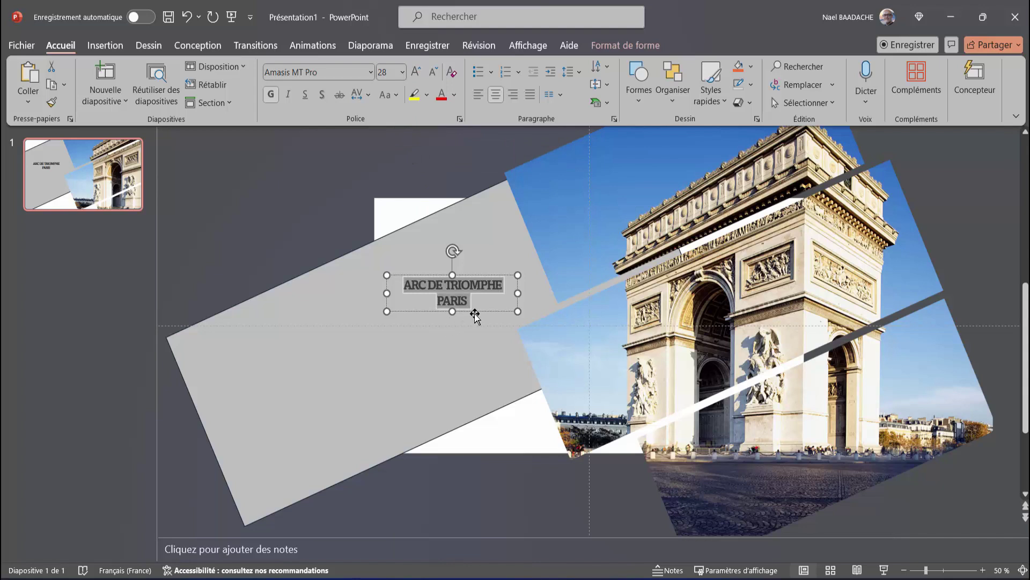
left_click(492, 306)
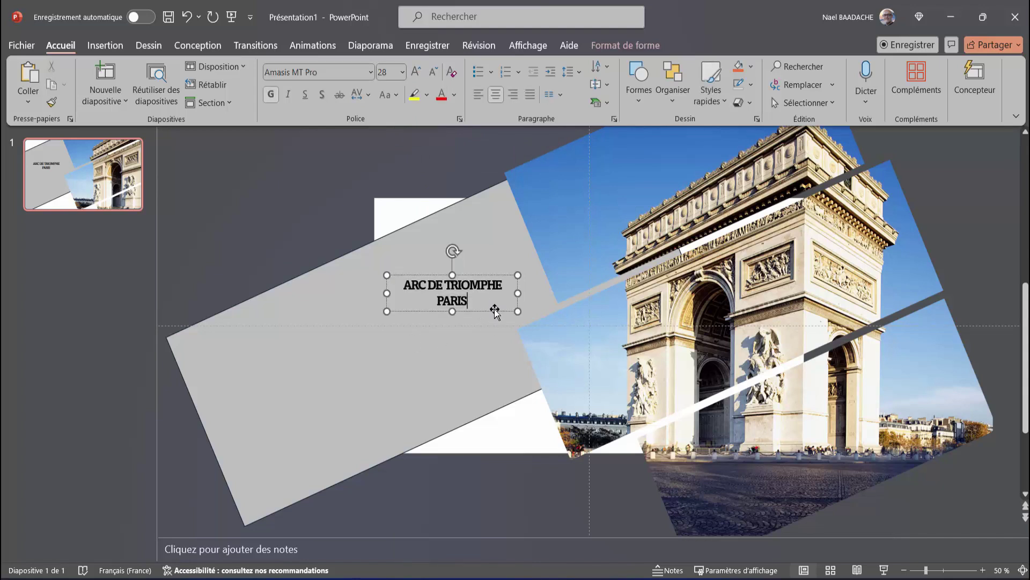
left_click(316, 233)
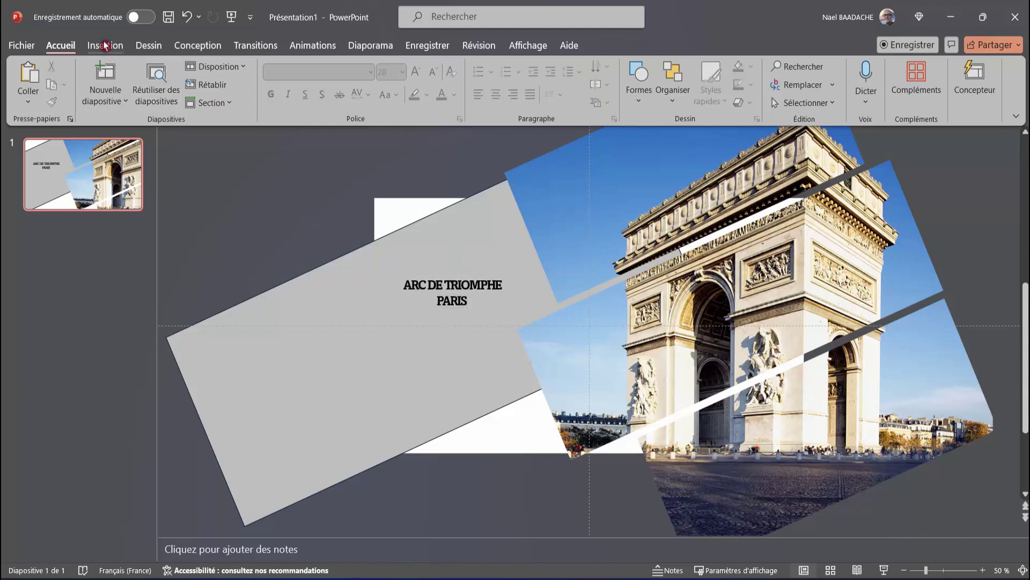
Add a Lorem ipsum body text box and move it up under the title
left_click(104, 45)
left_click(322, 78)
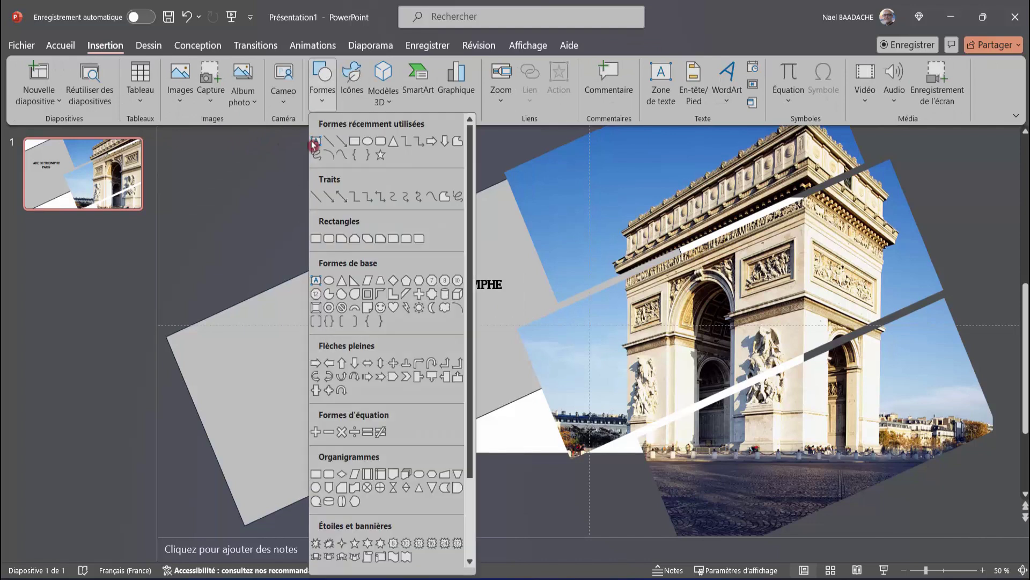
left_click(316, 142)
left_click_drag(404, 359, 541, 395)
type("=lorem(2)")
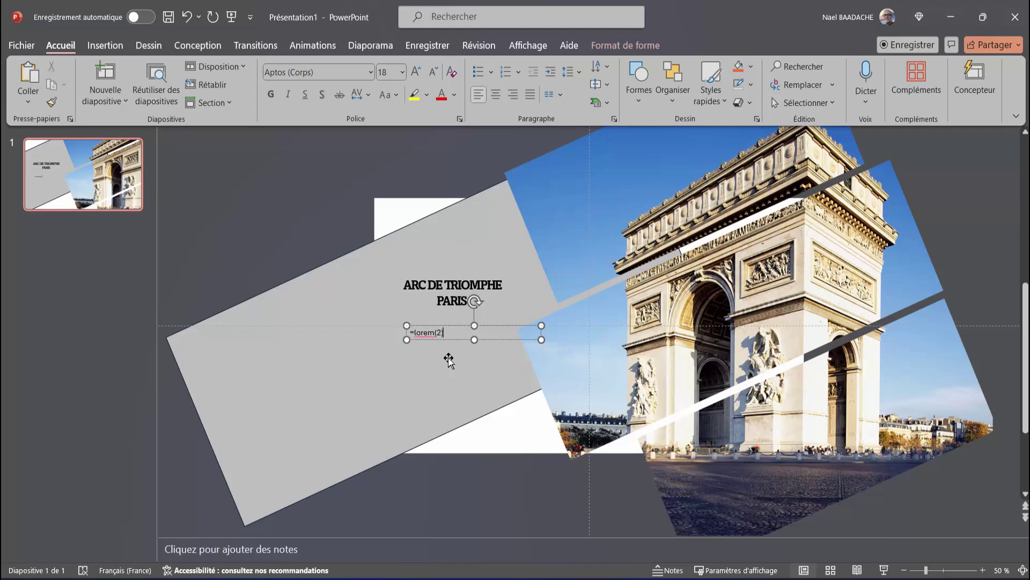
key("Return")
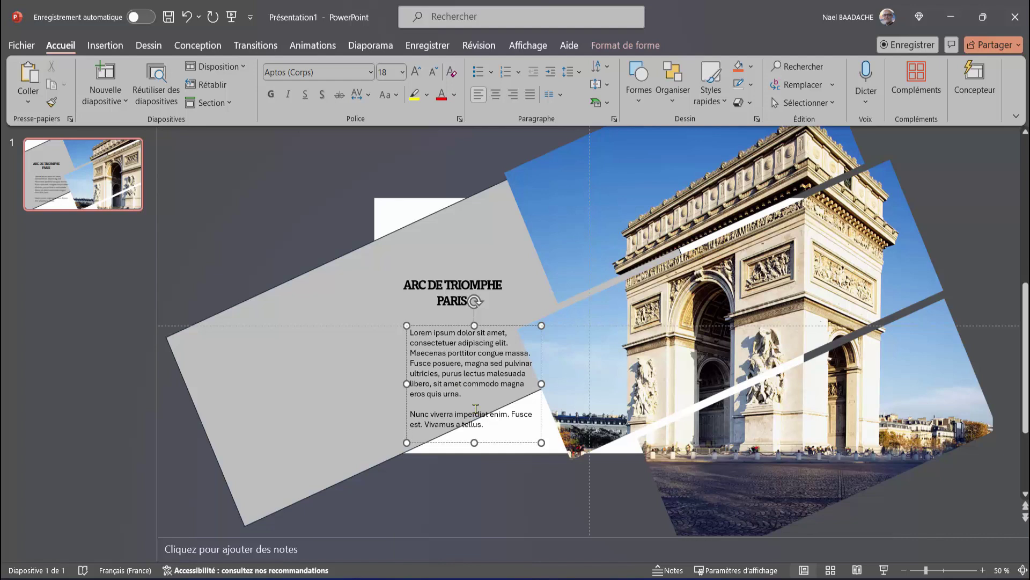
left_click_drag(502, 324, 479, 307)
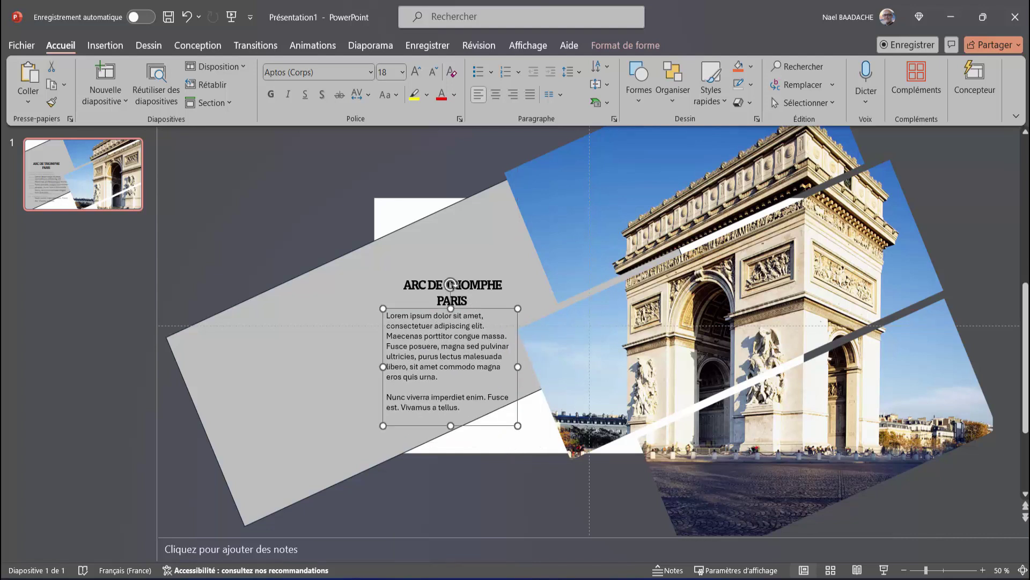
Justify the body text, delete its first three lines, and select the grey shape and title
left_click(441, 357)
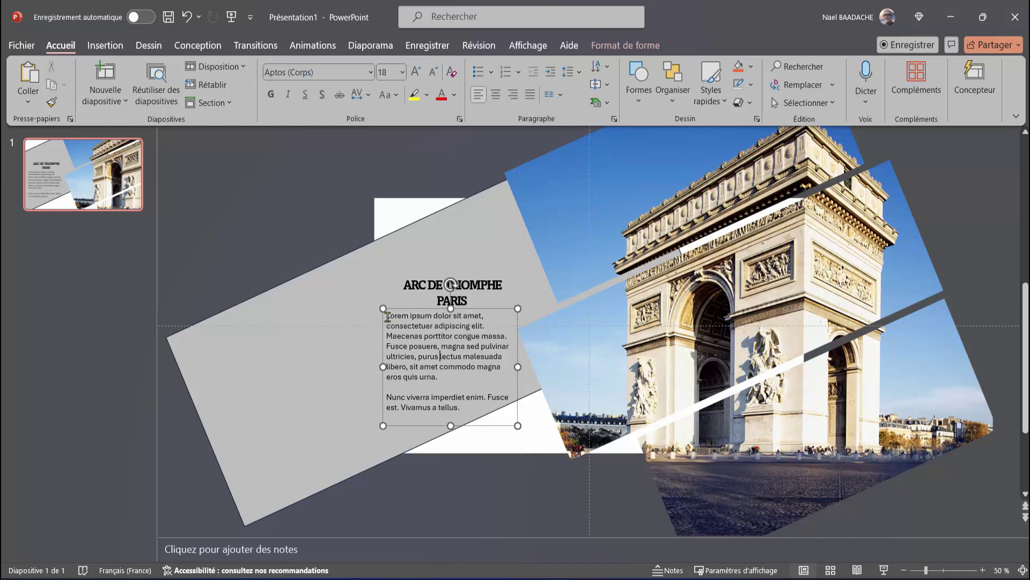
left_click_drag(387, 317, 464, 409)
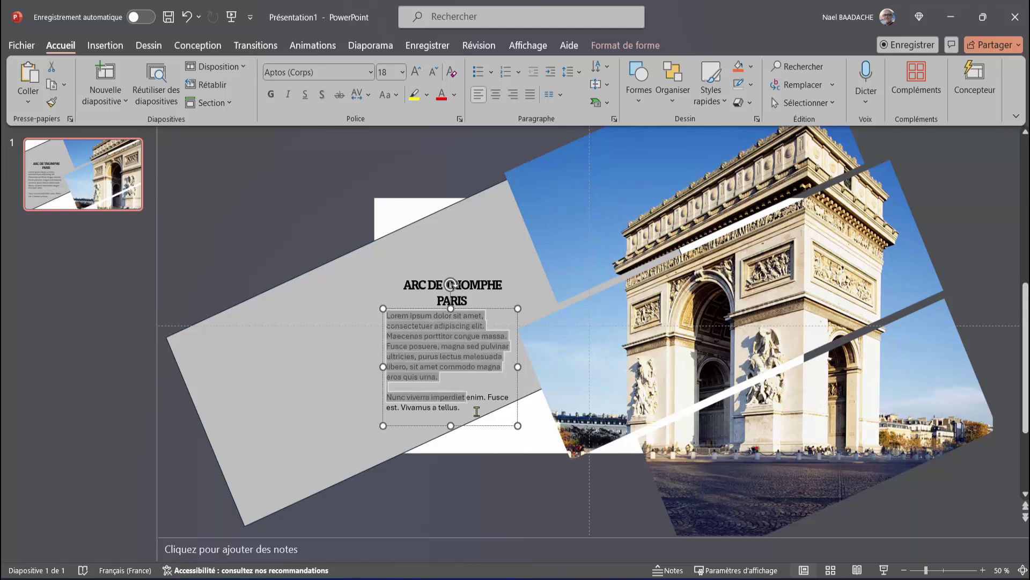
left_click(530, 96)
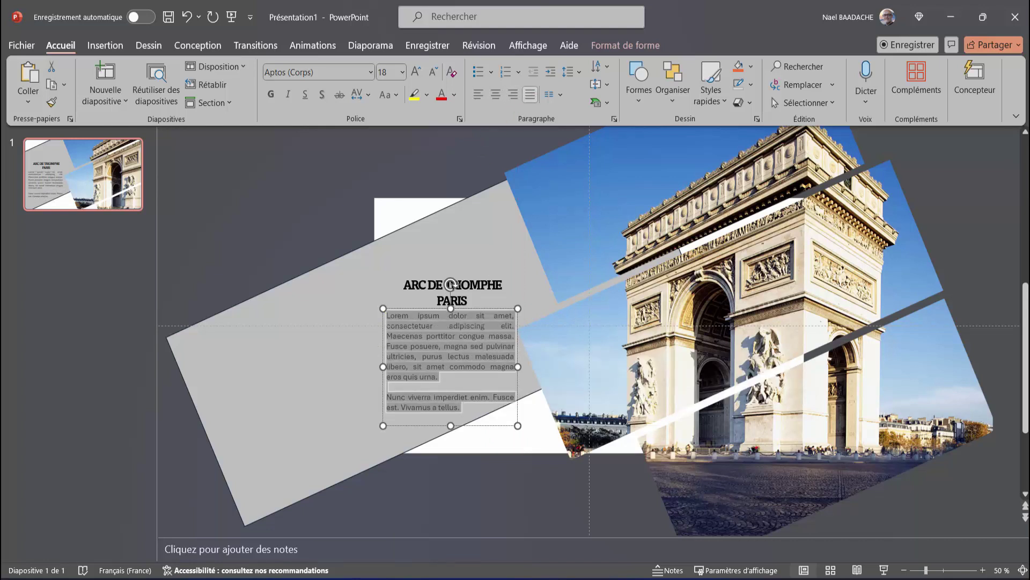
left_click(395, 347)
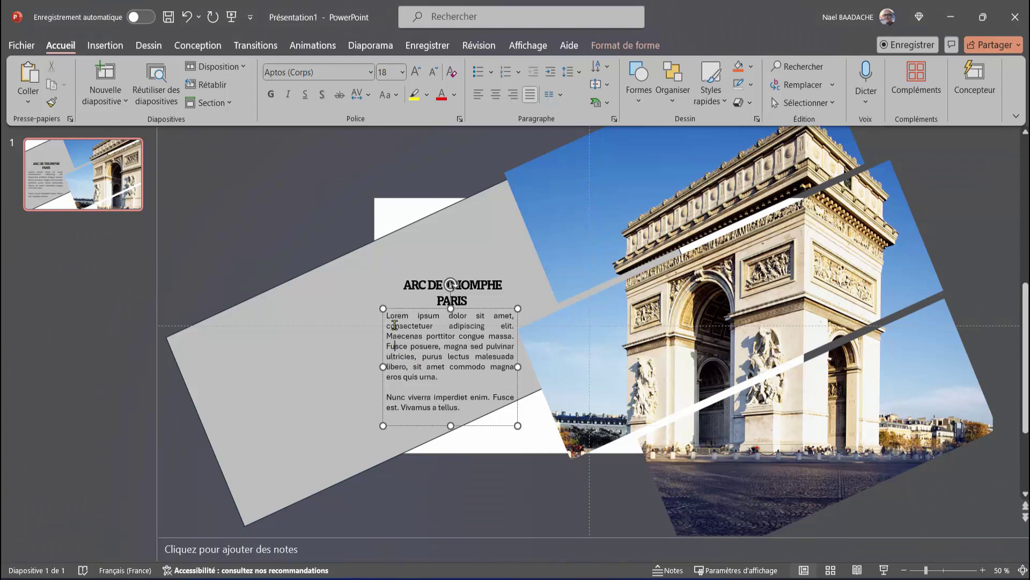
left_click_drag(387, 317, 507, 333)
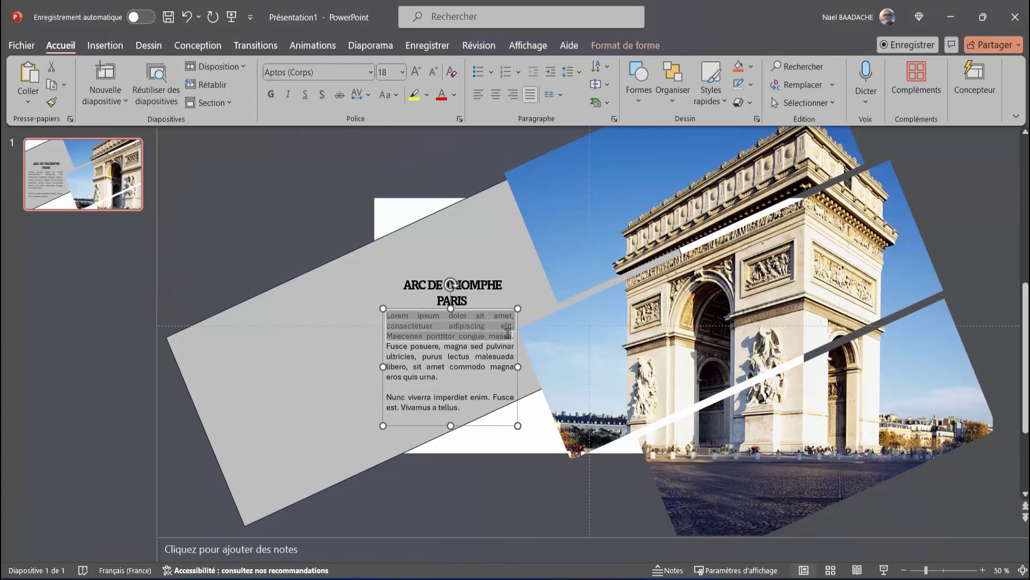
key("Delete")
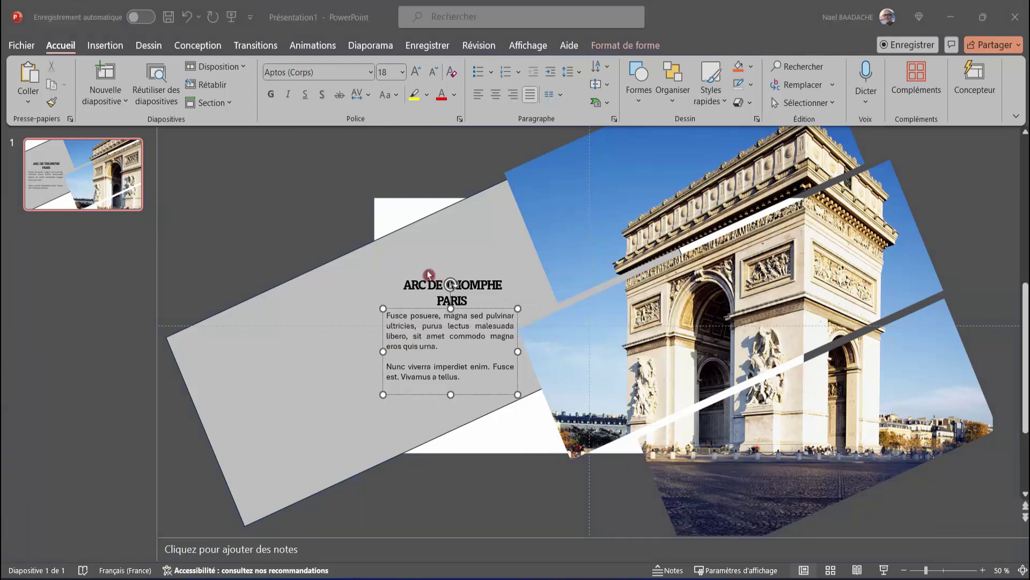
left_click(340, 265)
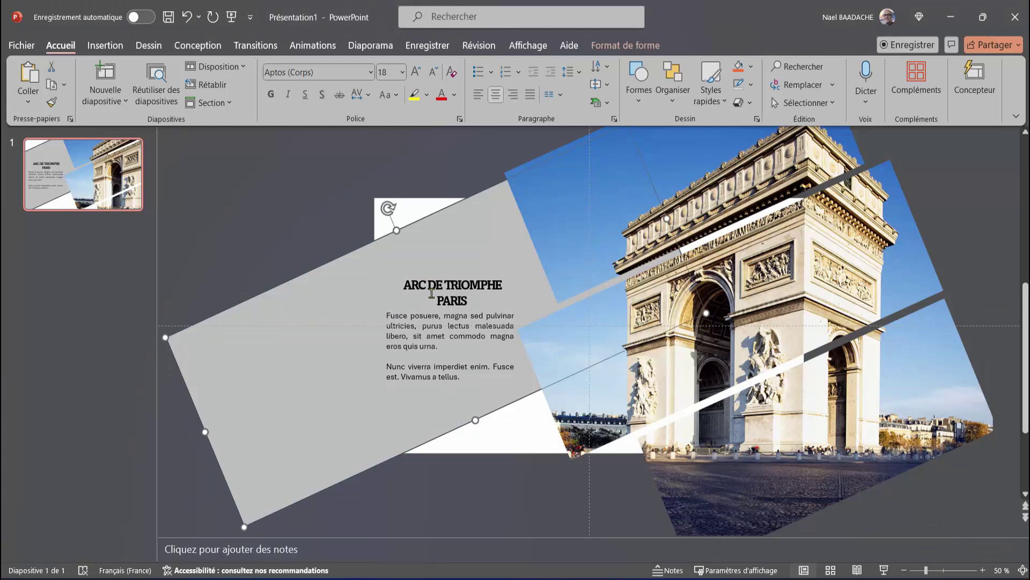
left_click(432, 293)
Group the grey shape with the title and body text boxes
left_click(430, 340, "shift")
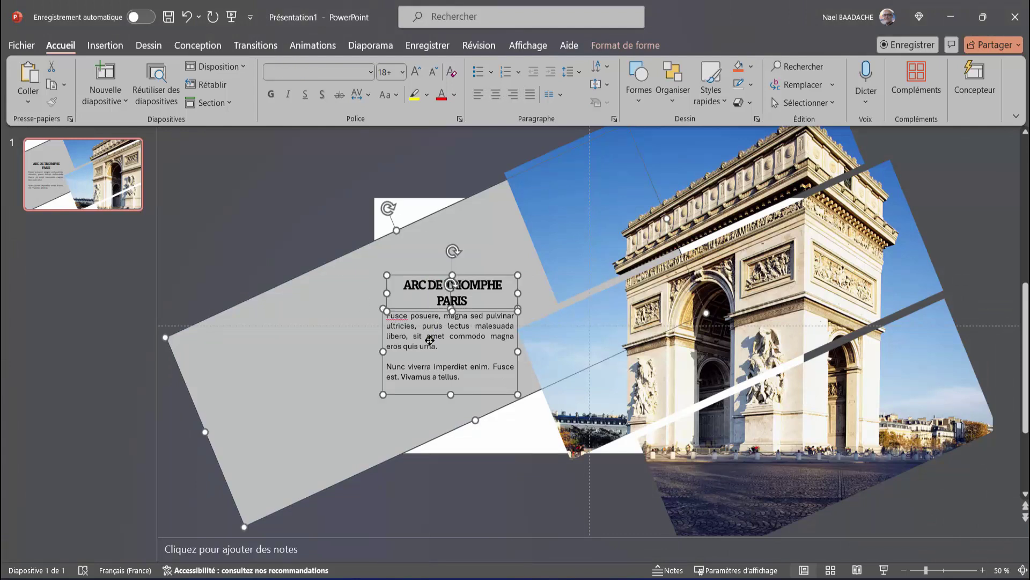
right_click(442, 344)
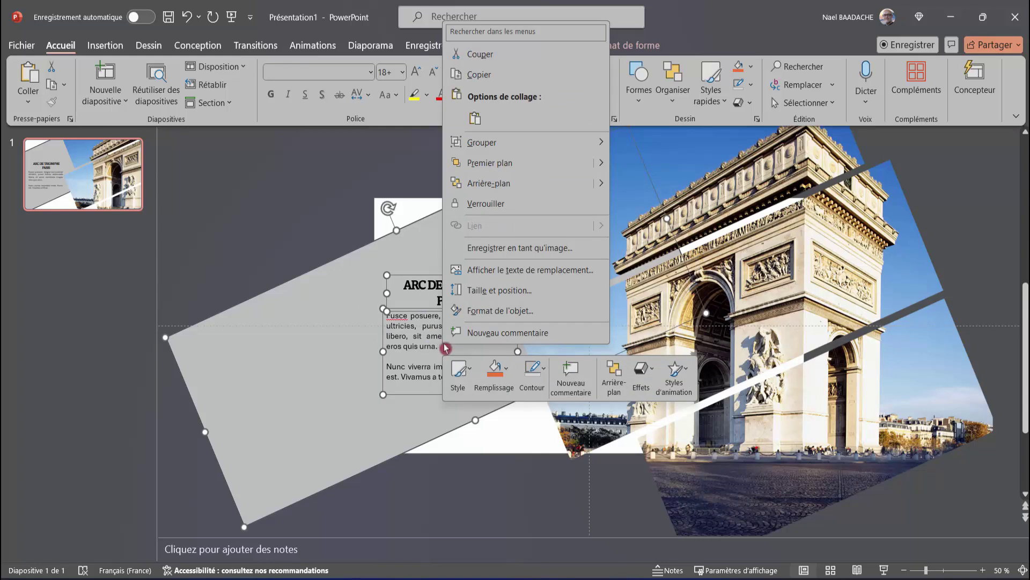
mouse_move(523, 143)
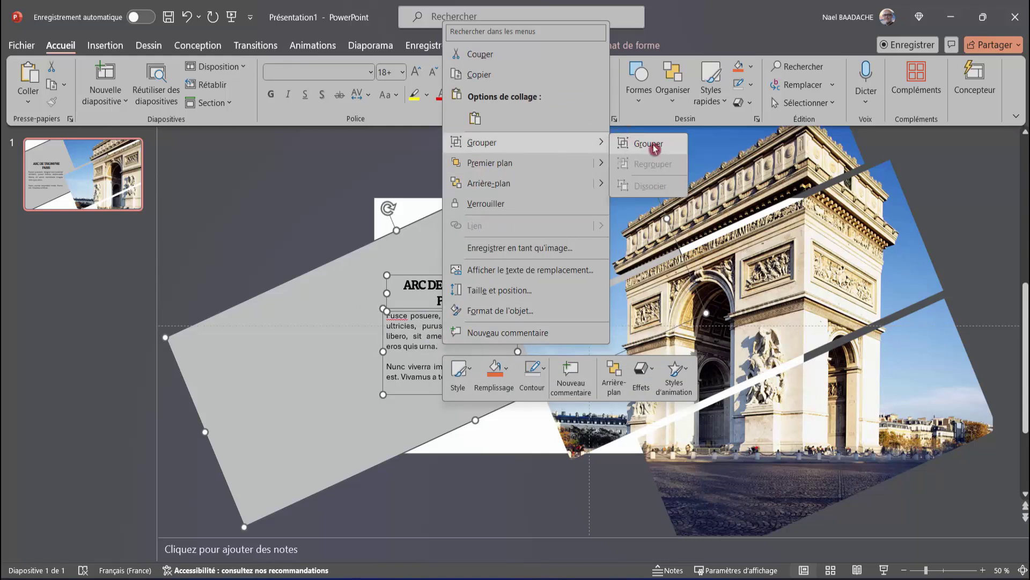
left_click(649, 144)
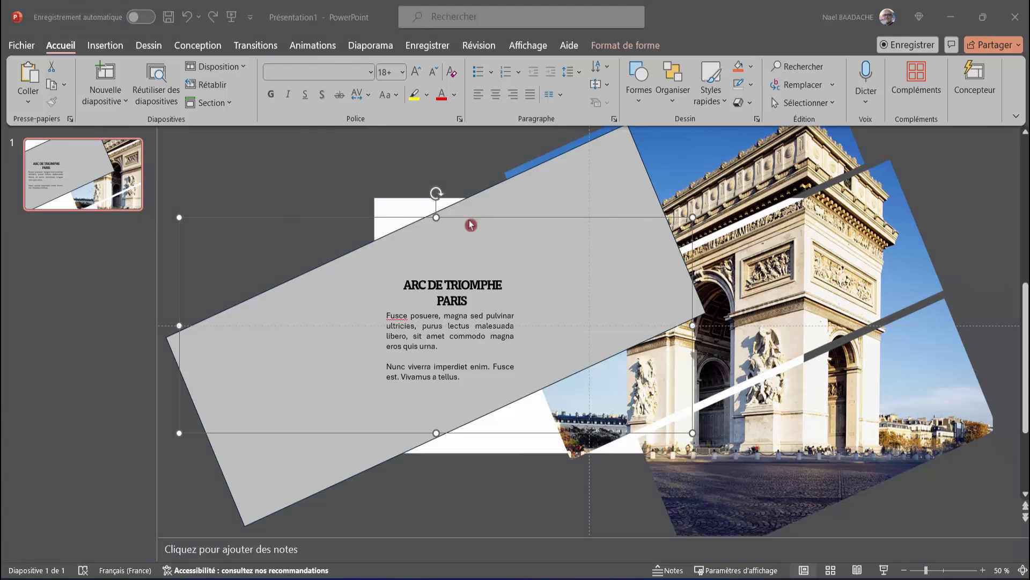
Send the grey group to the back, behind the Arc de Triomphe photo
left_click(336, 280)
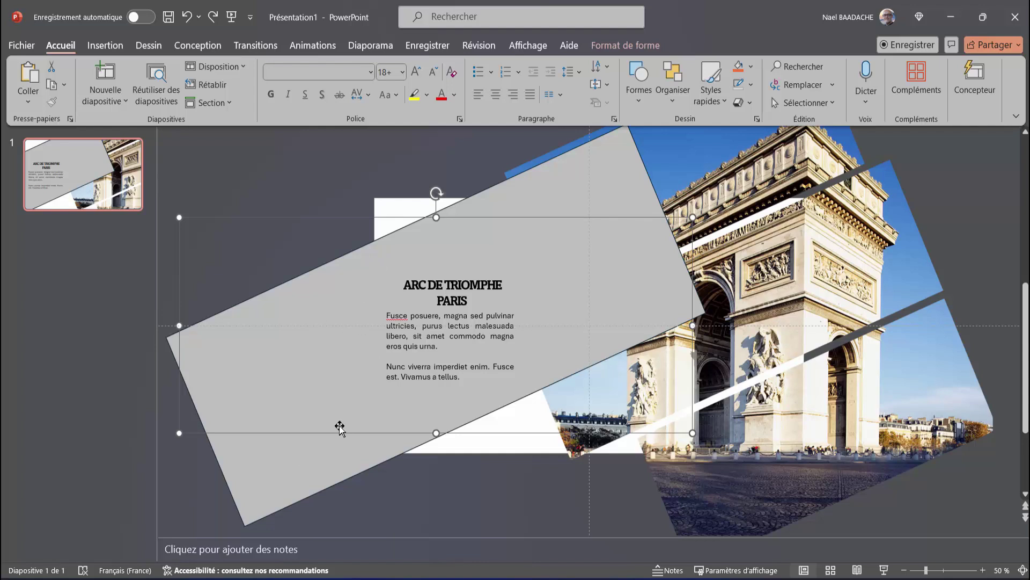
right_click(446, 433)
left_click(485, 273)
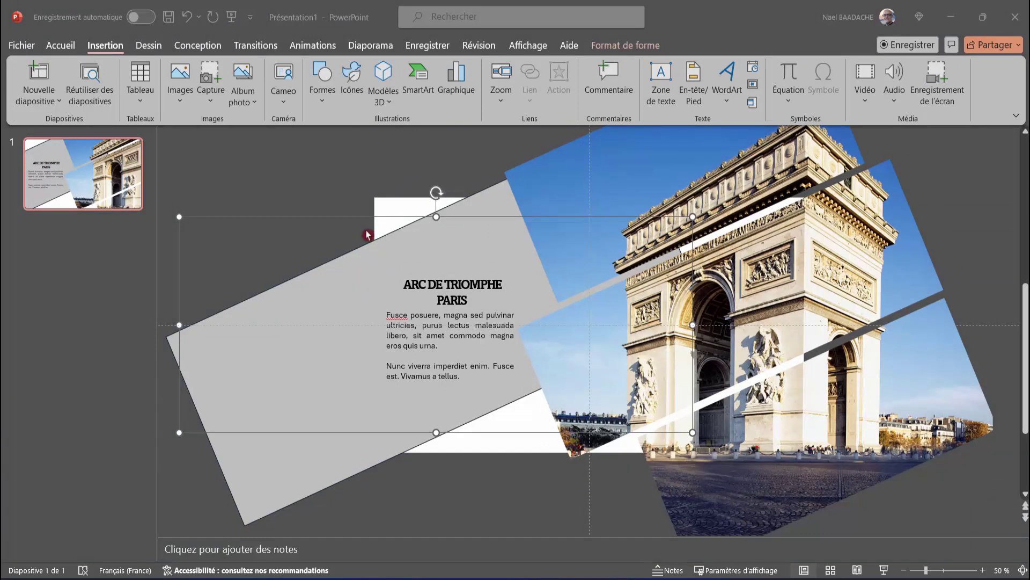
Give the grey text group an Entrée brusque entrance from the left
left_click(317, 46)
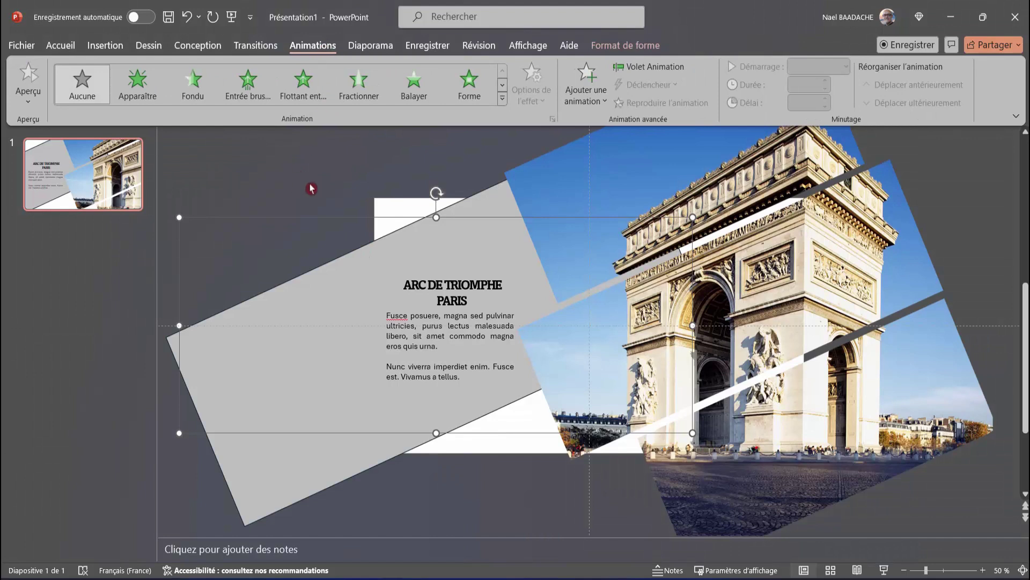
left_click(248, 86)
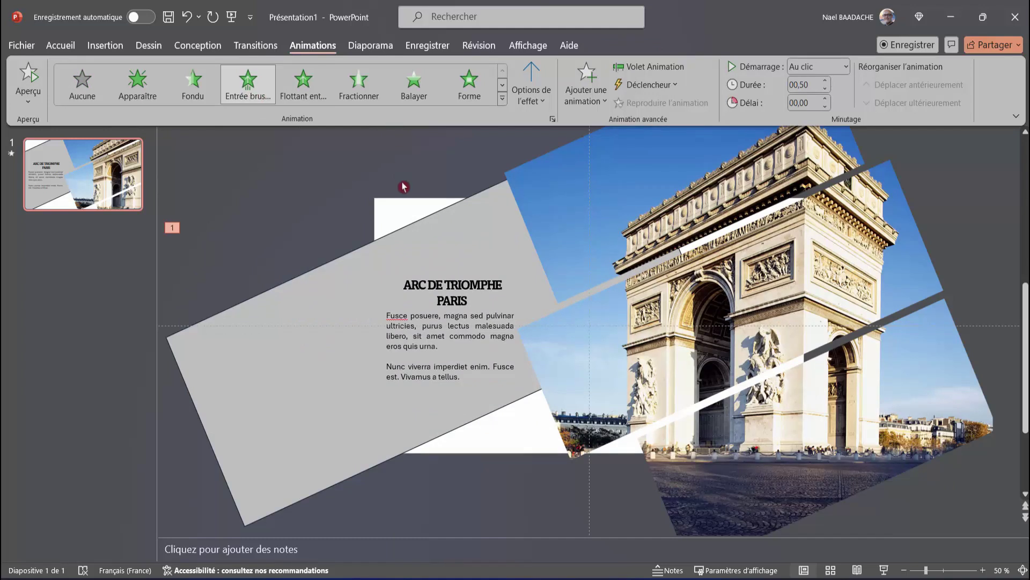
left_click(531, 105)
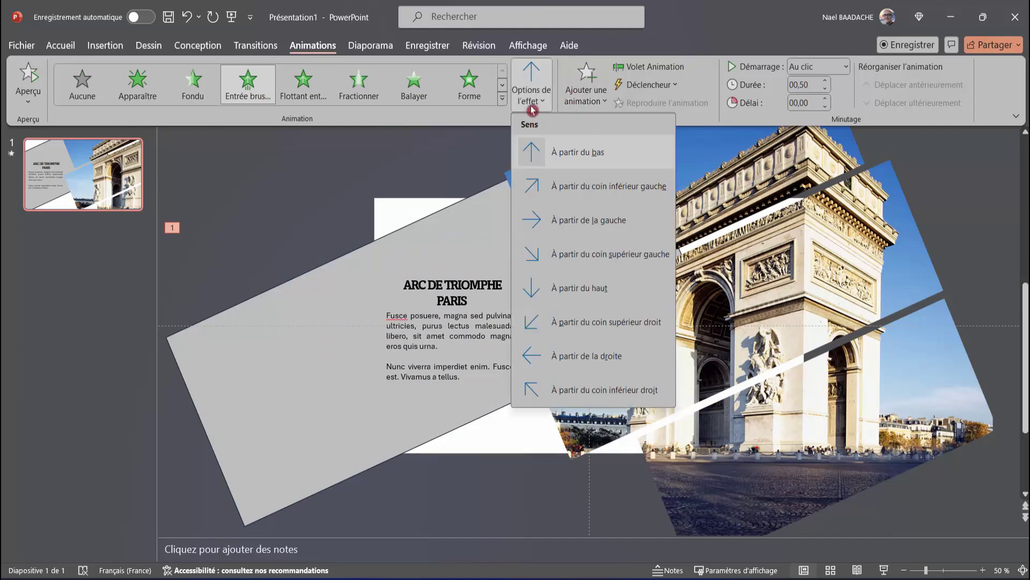
left_click(543, 226)
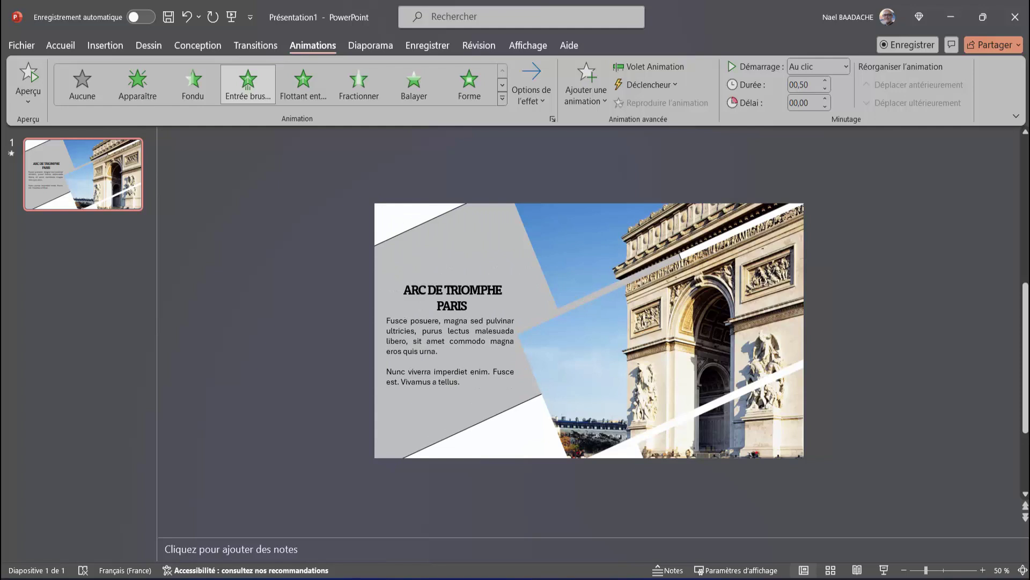
Remove the outline from the grey shape with Sans contour
left_click(552, 210)
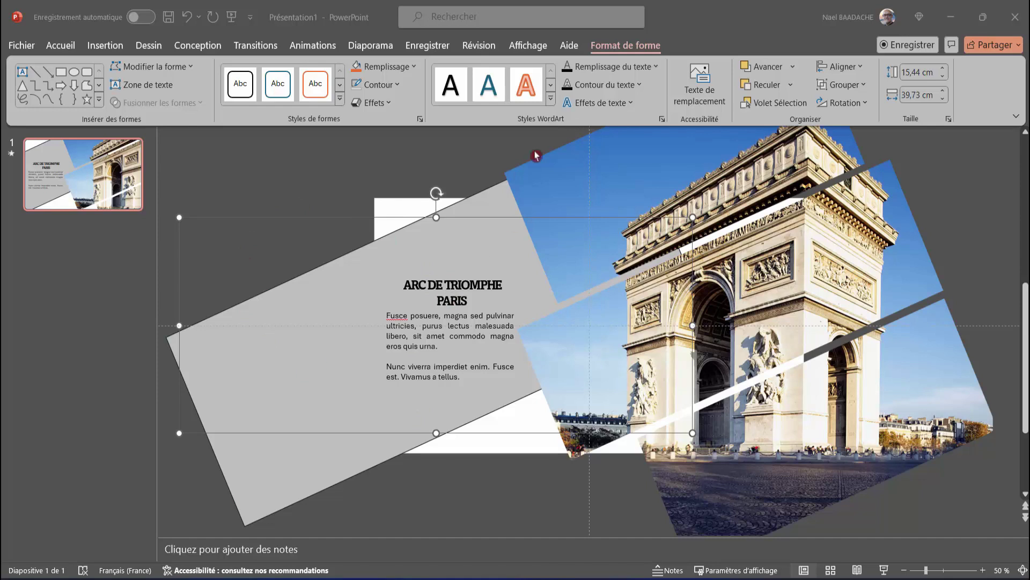
left_click(626, 50)
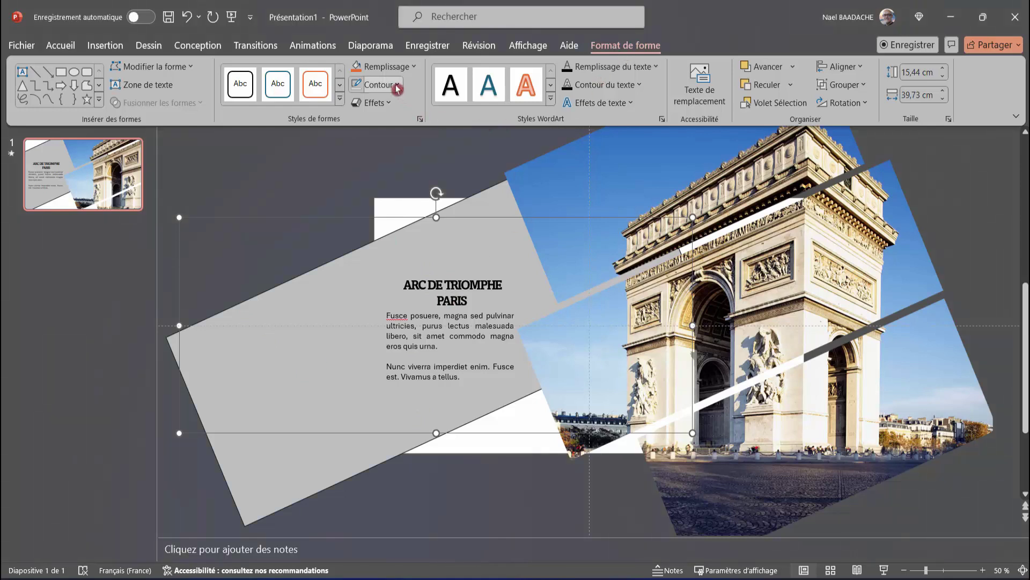
left_click(376, 85)
left_click(391, 240)
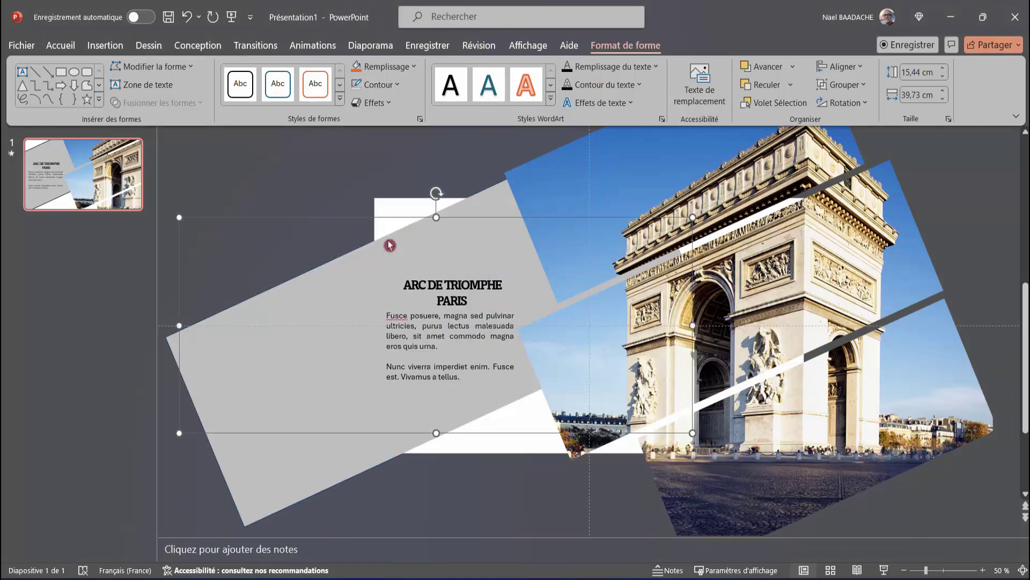
left_click(310, 178)
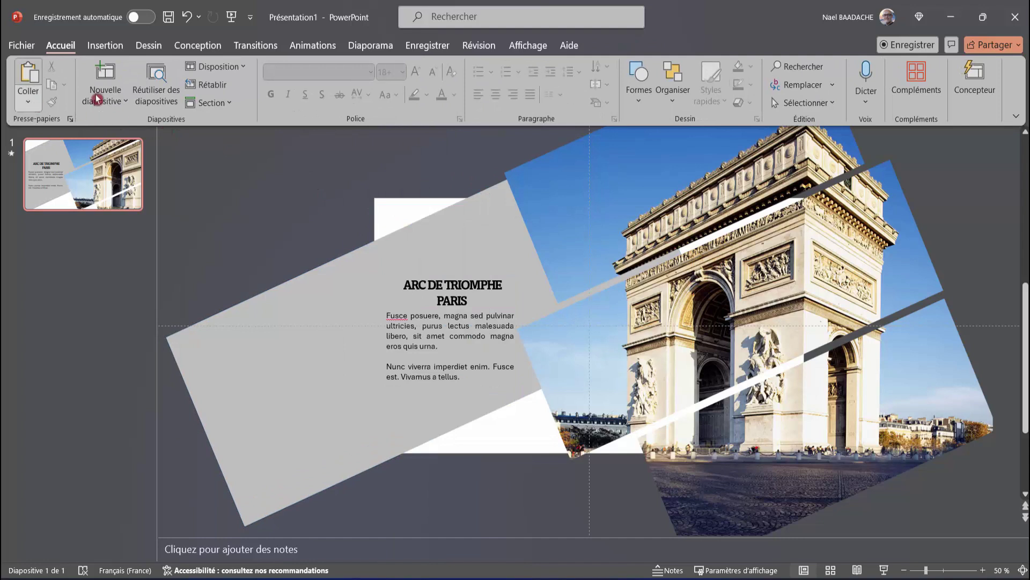
left_click(313, 45)
Give the Arc de Triomphe photo an Entrée brusque entrance from the right and show the animation pane
left_click(28, 80)
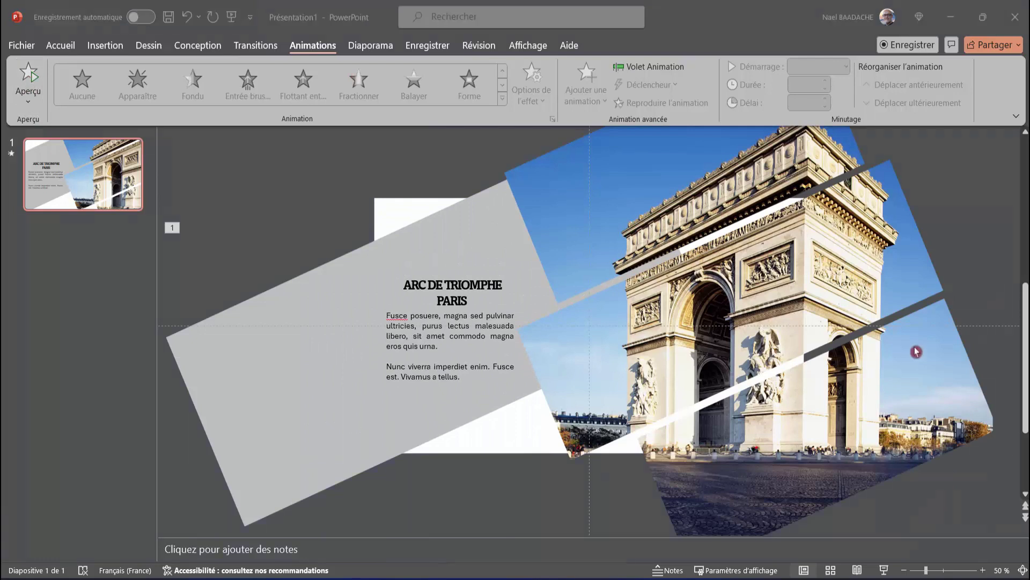
left_click(681, 498)
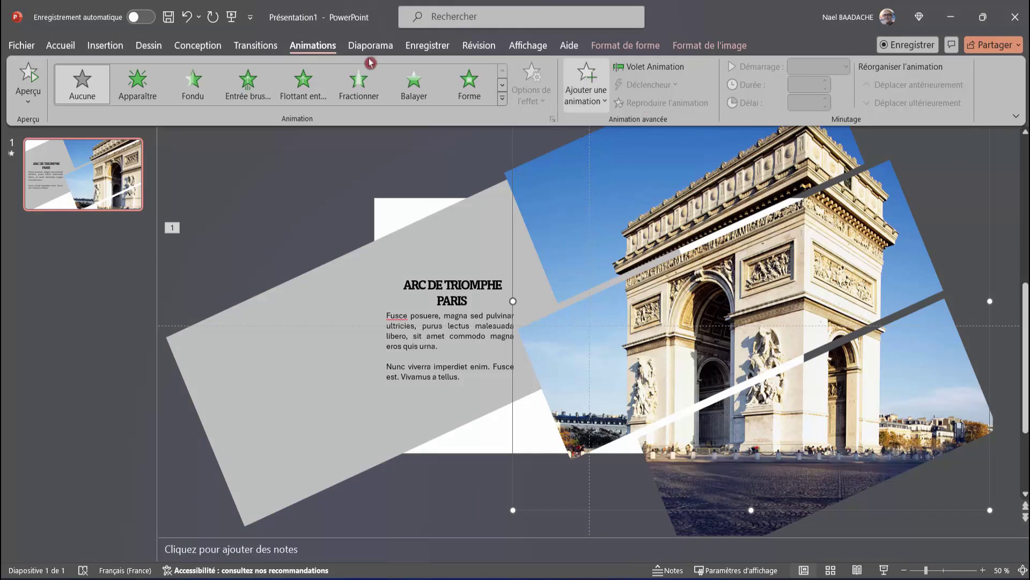
left_click(250, 87)
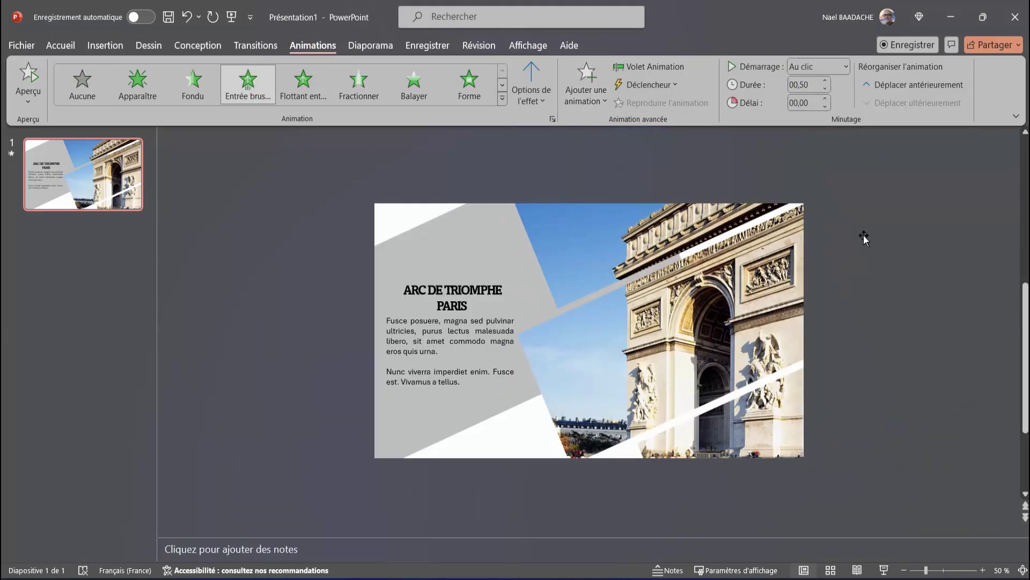
left_click(526, 107)
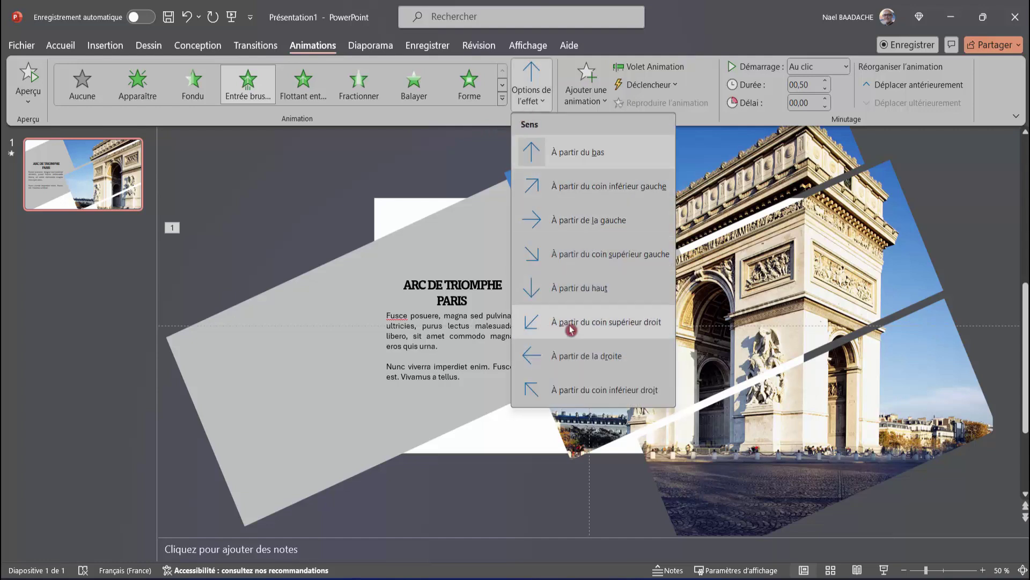
left_click(579, 355)
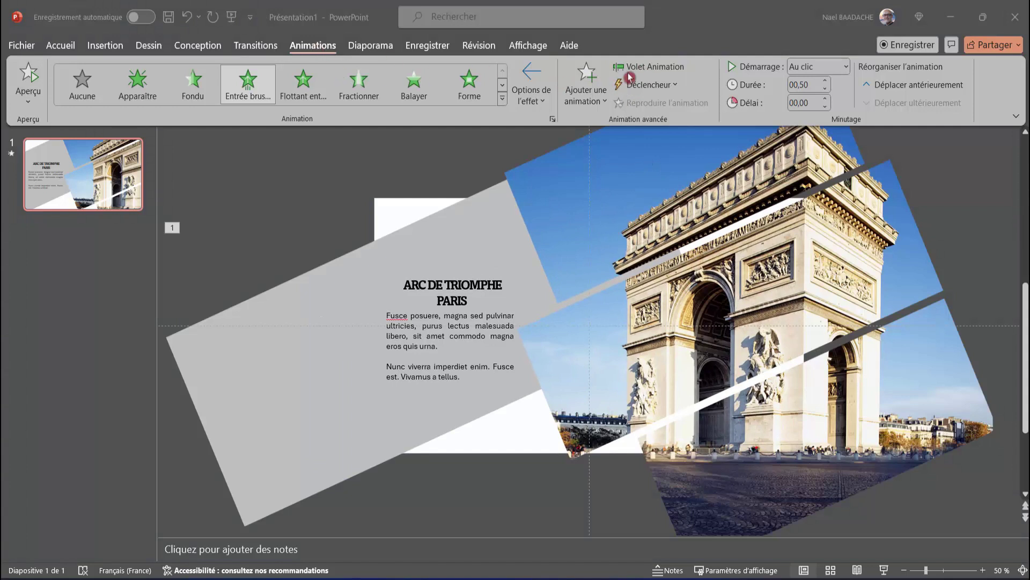
left_click(644, 67)
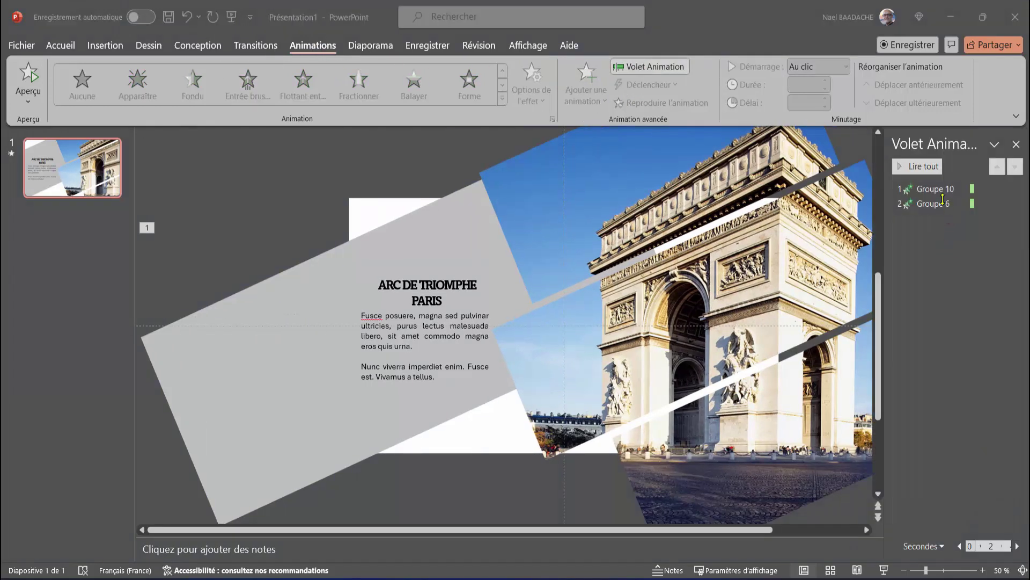
Set both animations to start Avec la précédente with a 1-second duration
left_click(943, 204)
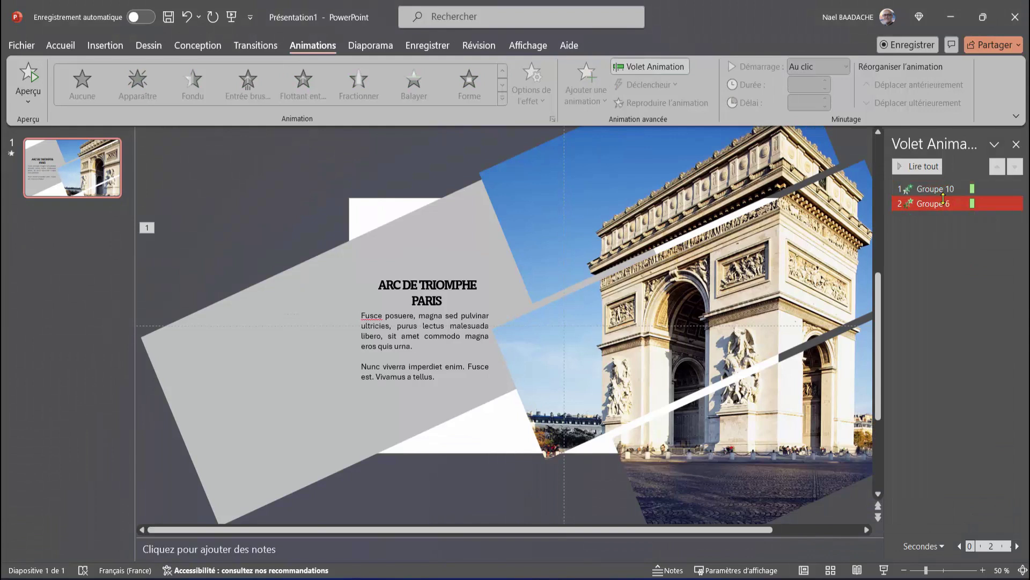
left_click(935, 189)
left_click(934, 204, "shift")
left_click(1016, 204)
left_click(914, 273)
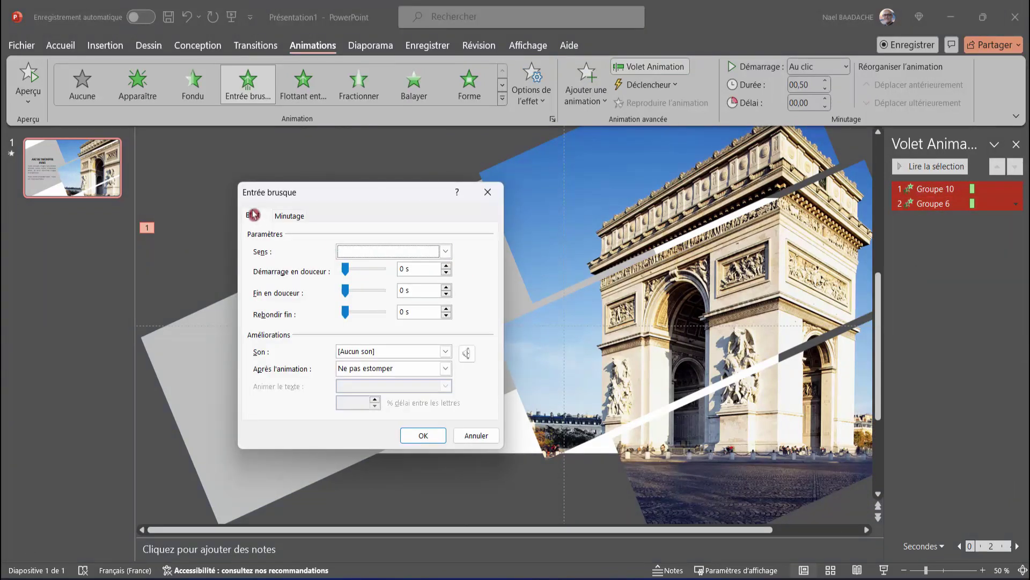
left_click(286, 216)
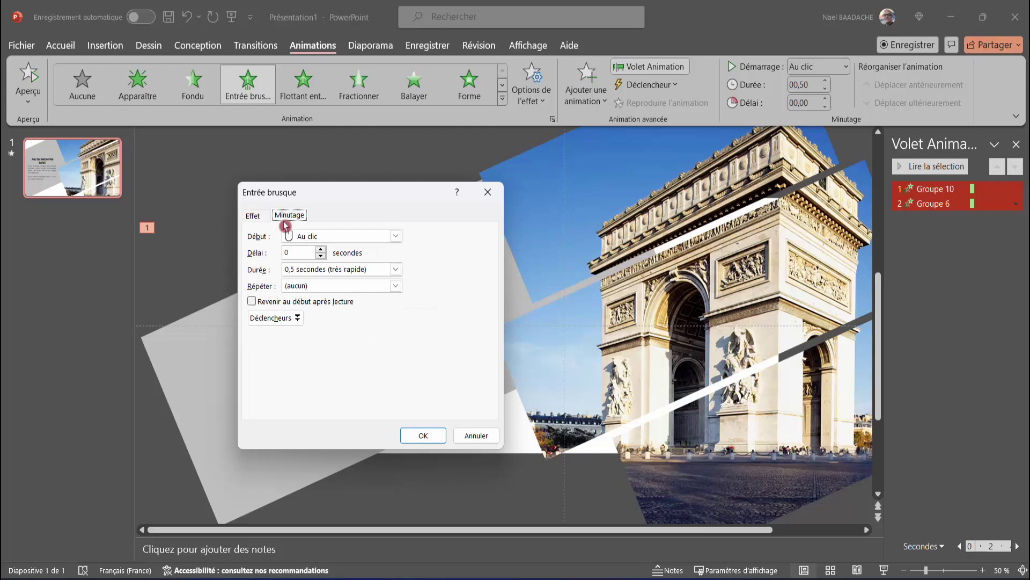
left_click(395, 236)
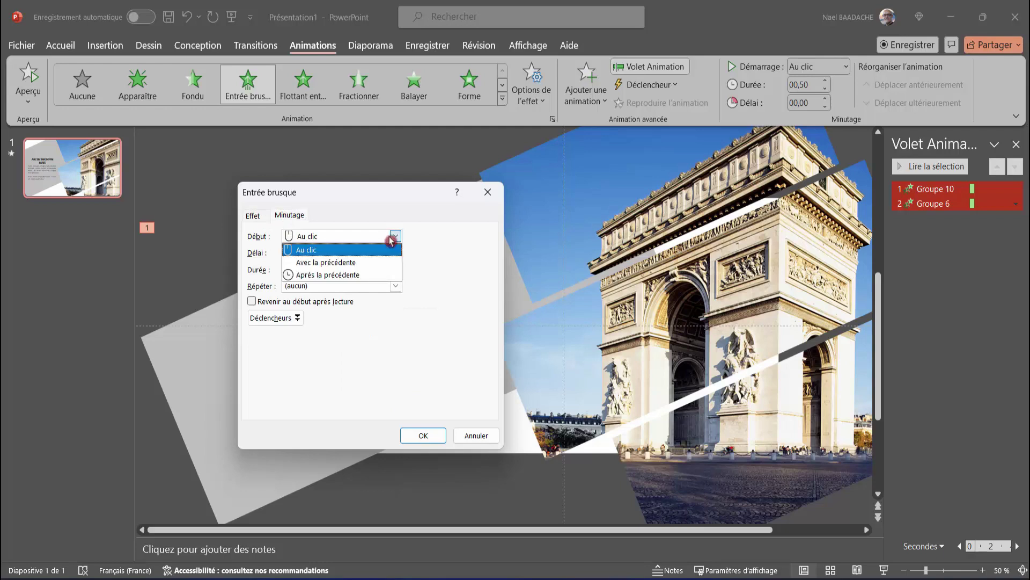
left_click(351, 264)
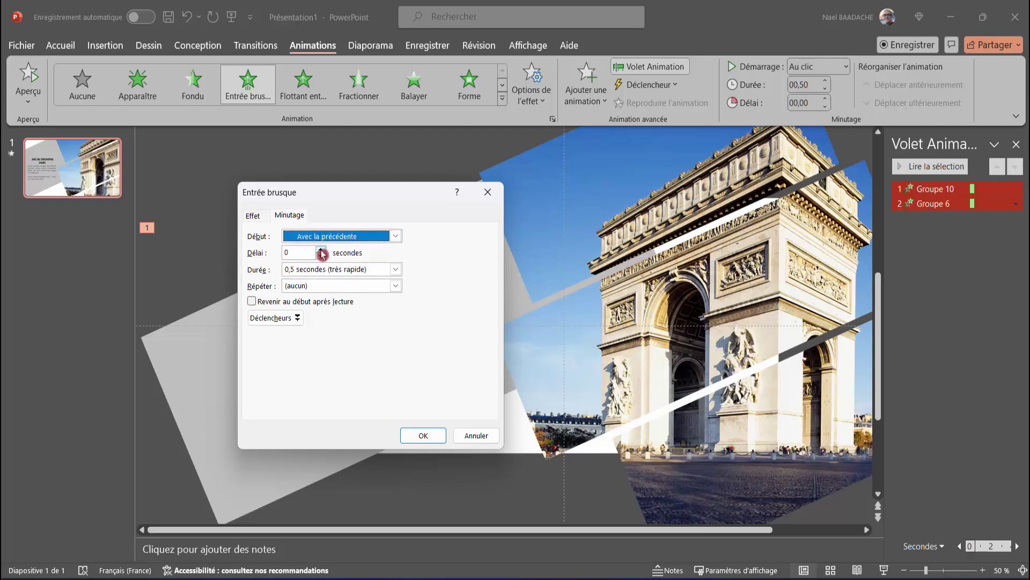
left_click(396, 271)
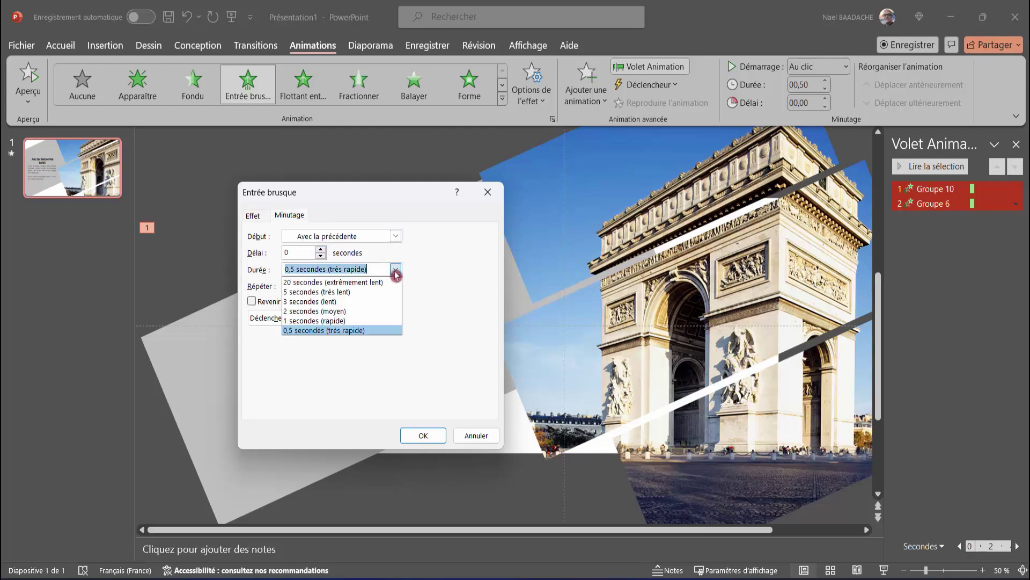
left_click(343, 321)
Give the animations a 1-second Fin en douceur and confirm the settings
left_click(290, 217)
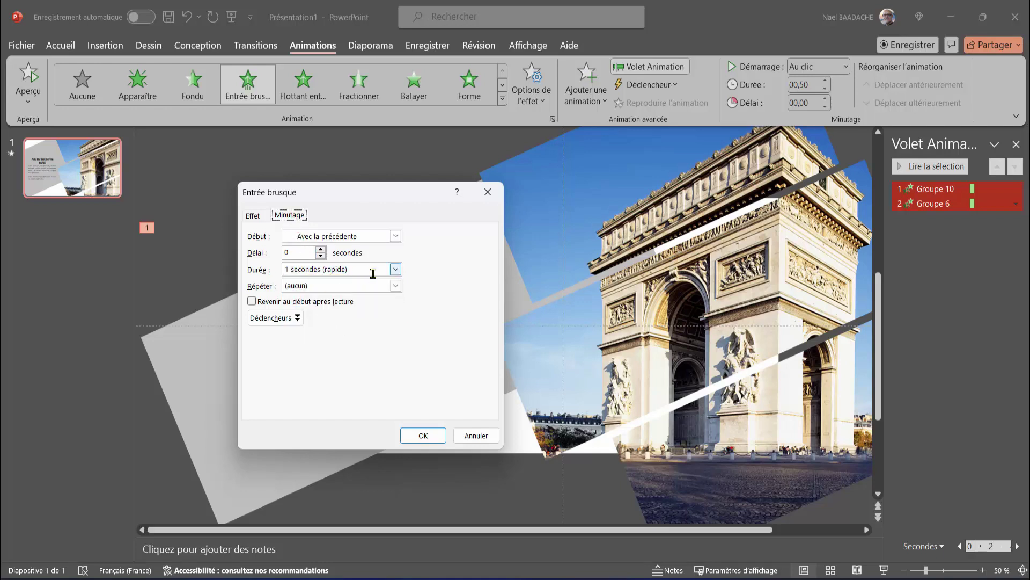
left_click(252, 216)
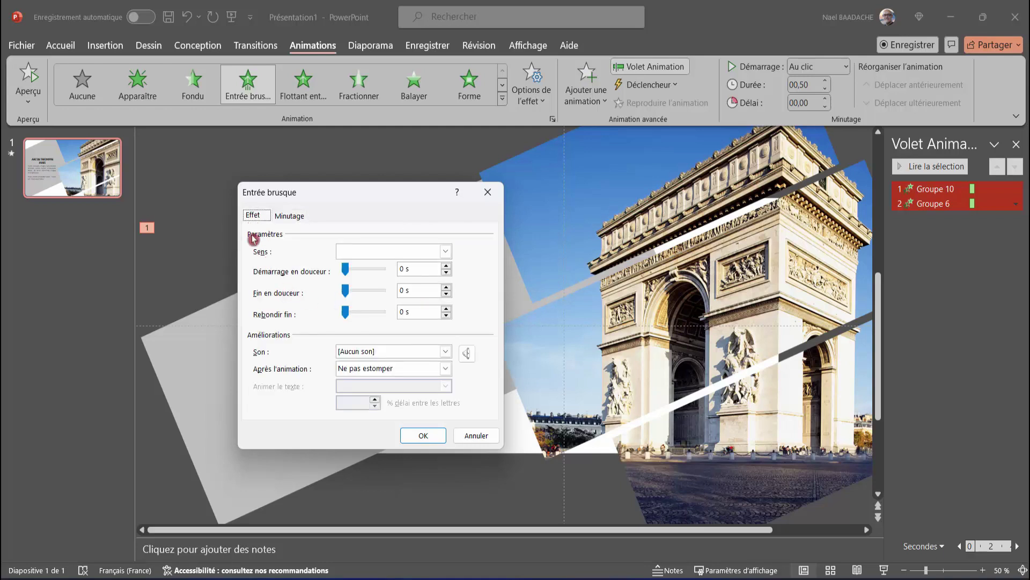
left_click(446, 288)
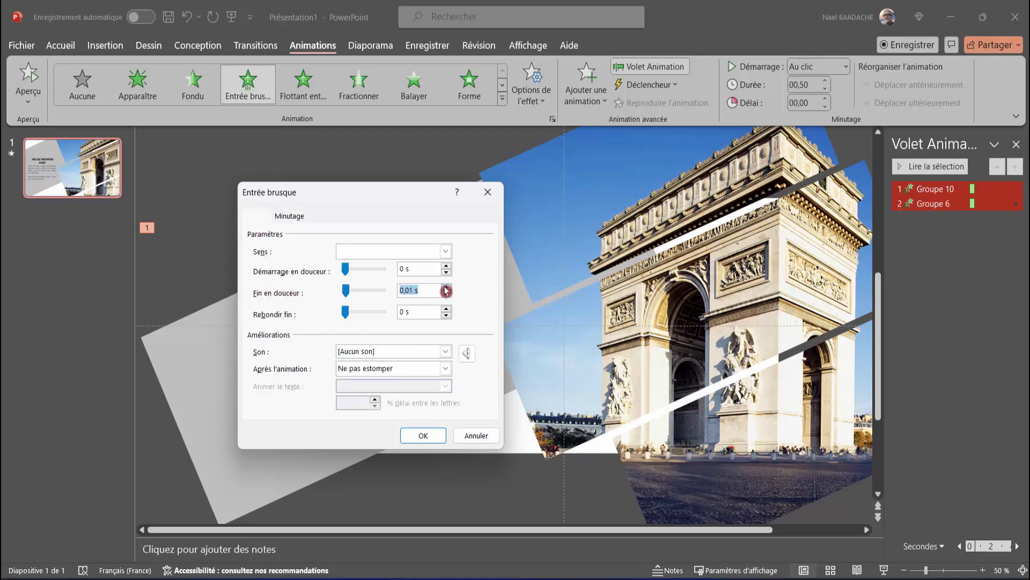
left_click(446, 288)
left_click(407, 290)
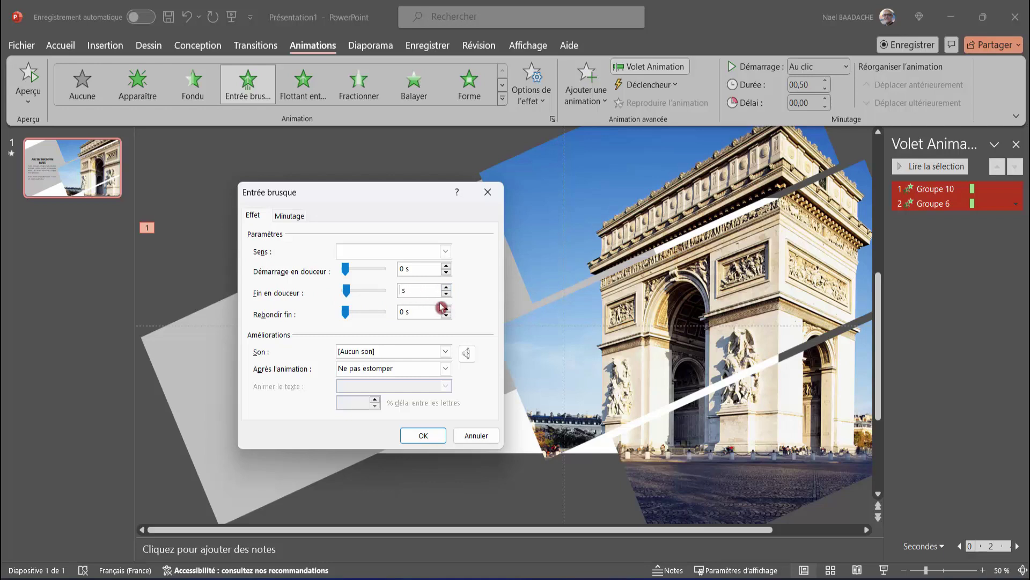
type("1")
key("Tab")
left_click(423, 433)
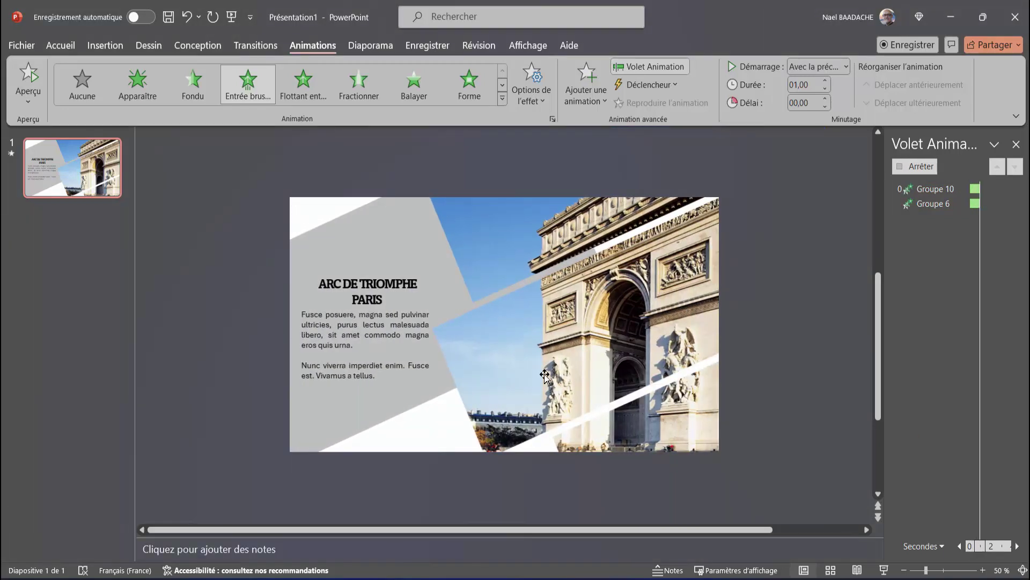
Preview the Arc de Triomphe slide as a full-screen slideshow instead of Presenter view, stepping through it
left_click(884, 570)
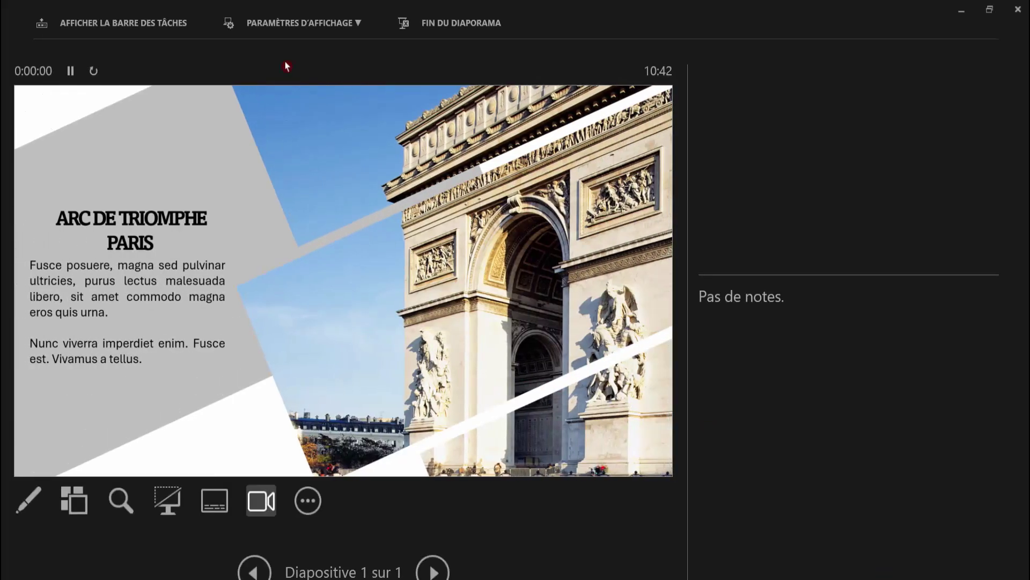
left_click(292, 23)
left_click(299, 52)
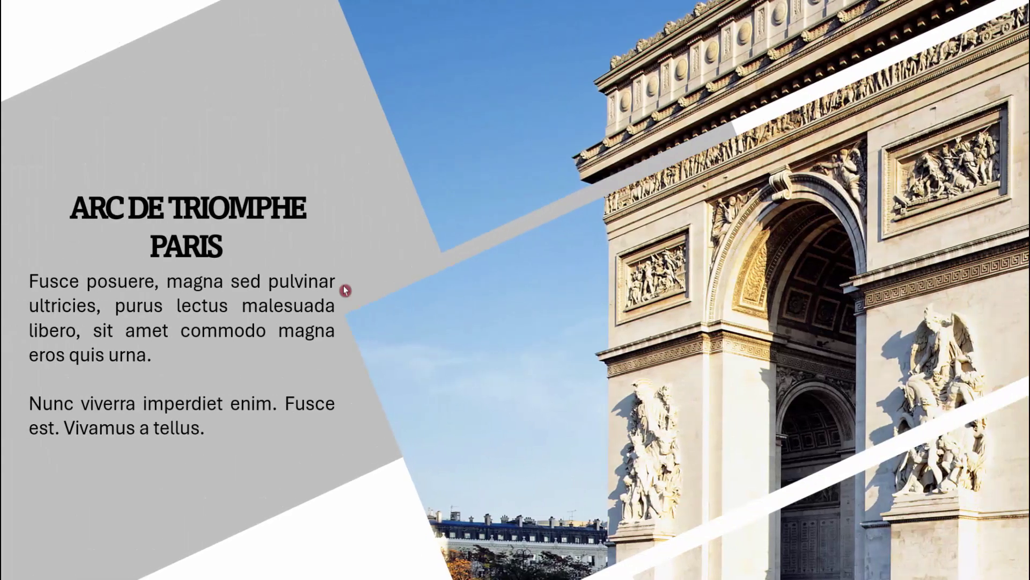
key("Escape")
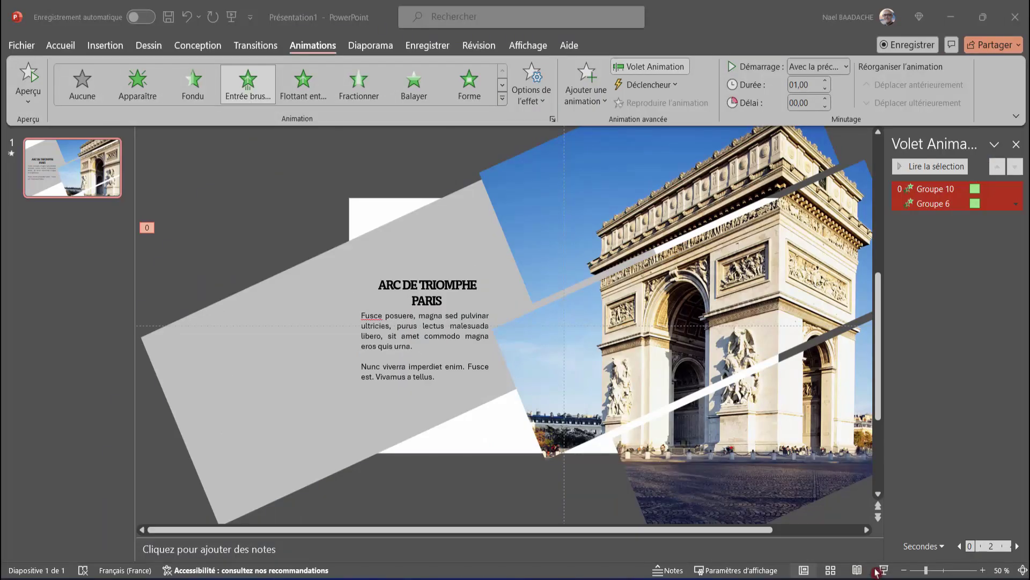
left_click(884, 574)
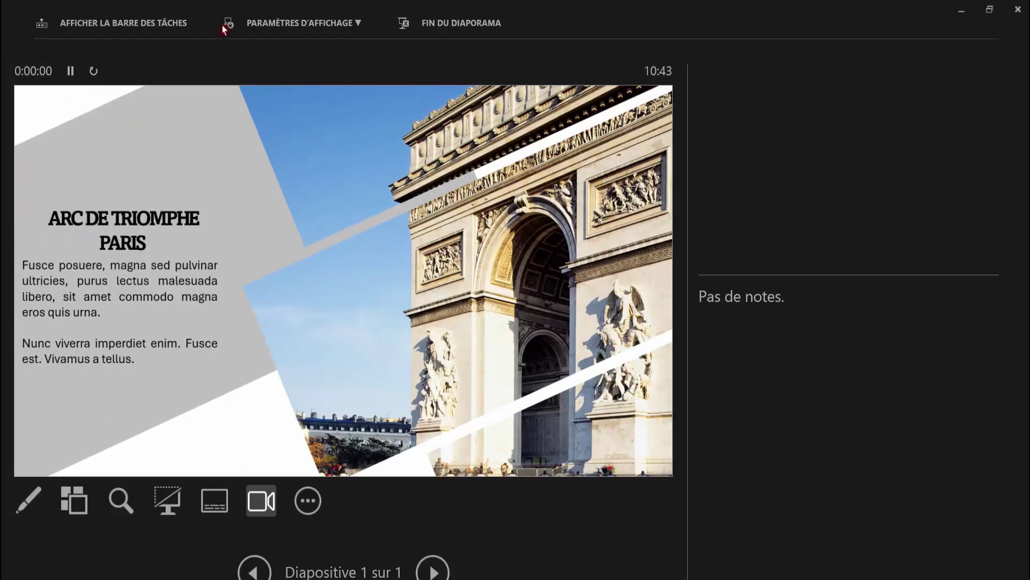
left_click(292, 23)
left_click(297, 52)
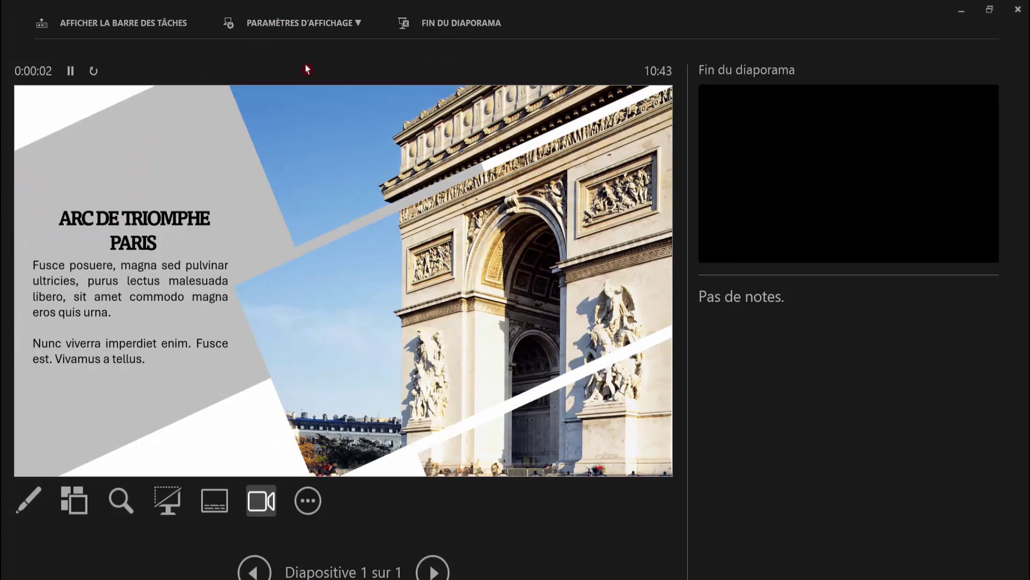
key("b")
key("b")
key("w")
key("w")
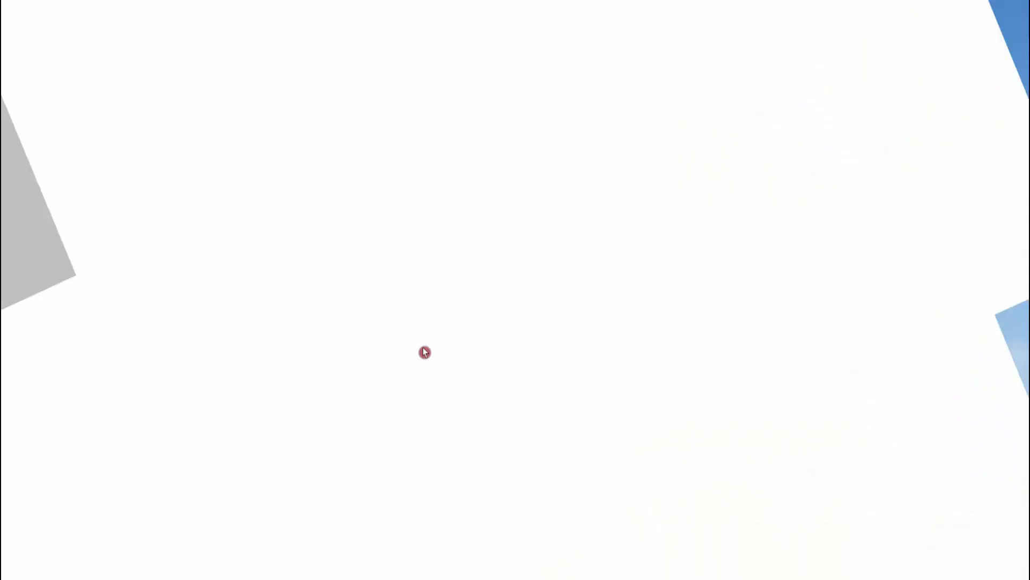
key("w")
key("w")
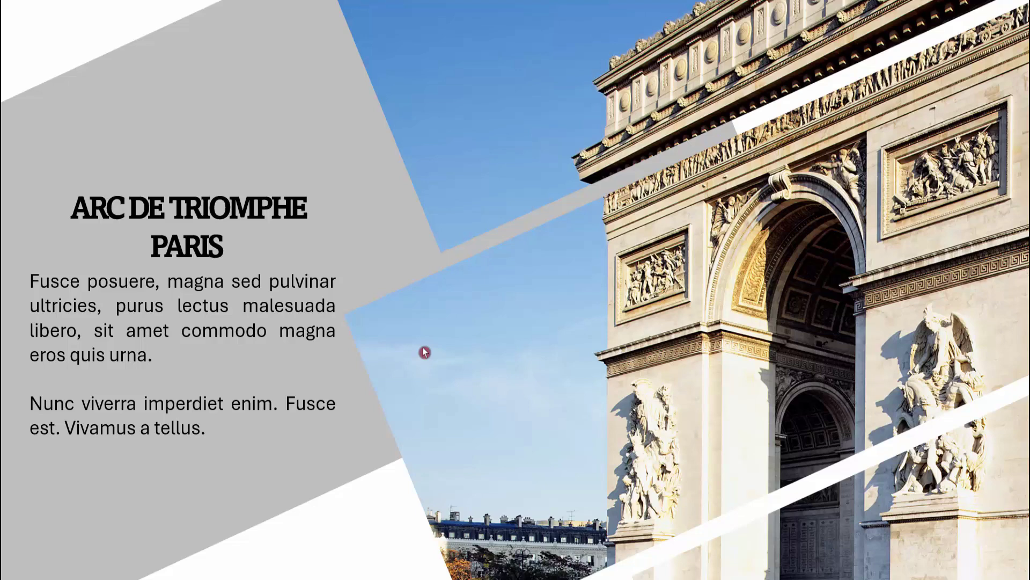
key("Right")
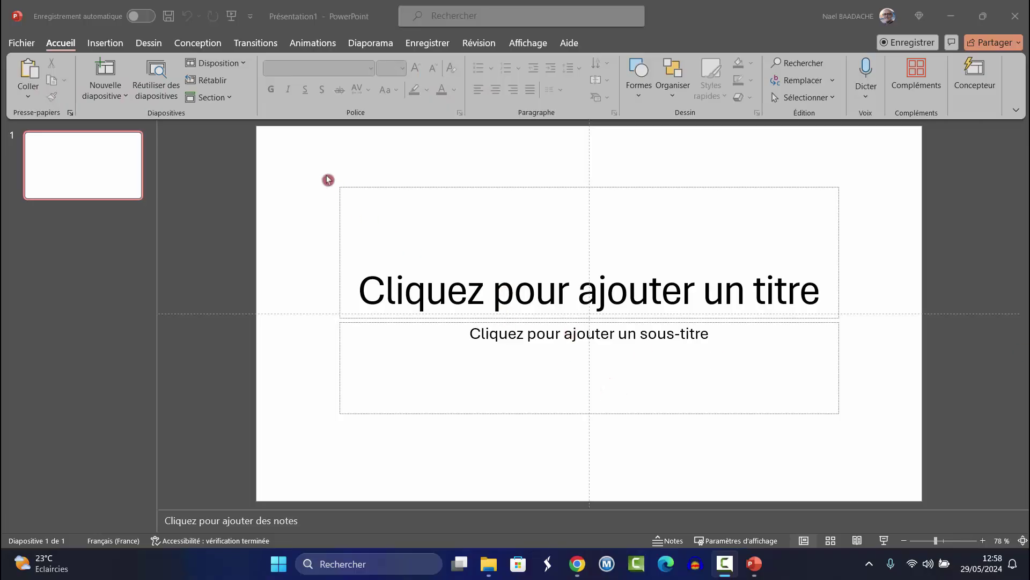
Delete both placeholders and fill the slide background with the Palestine image from file
left_click_drag(307, 159, 871, 468)
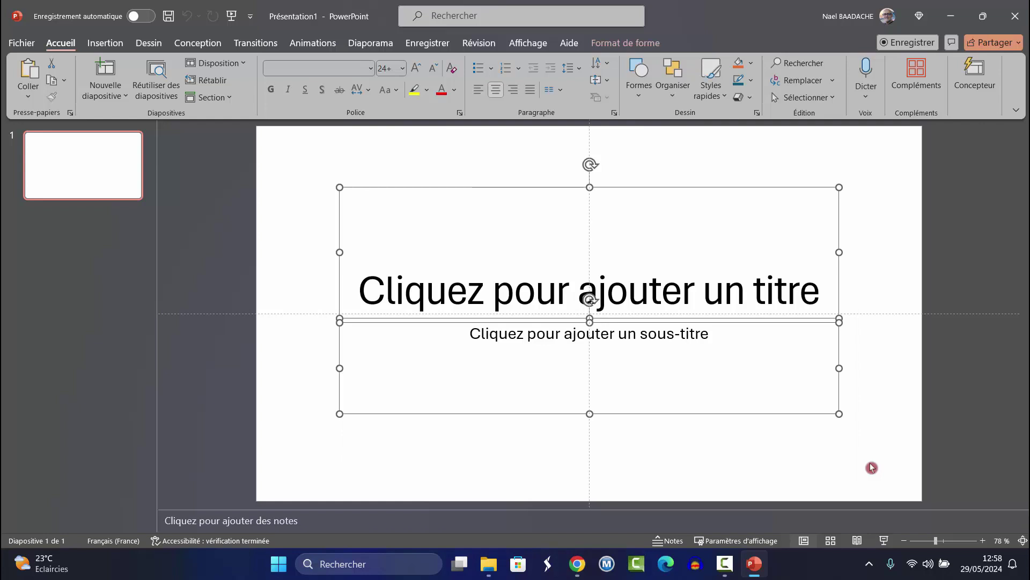
key("Delete")
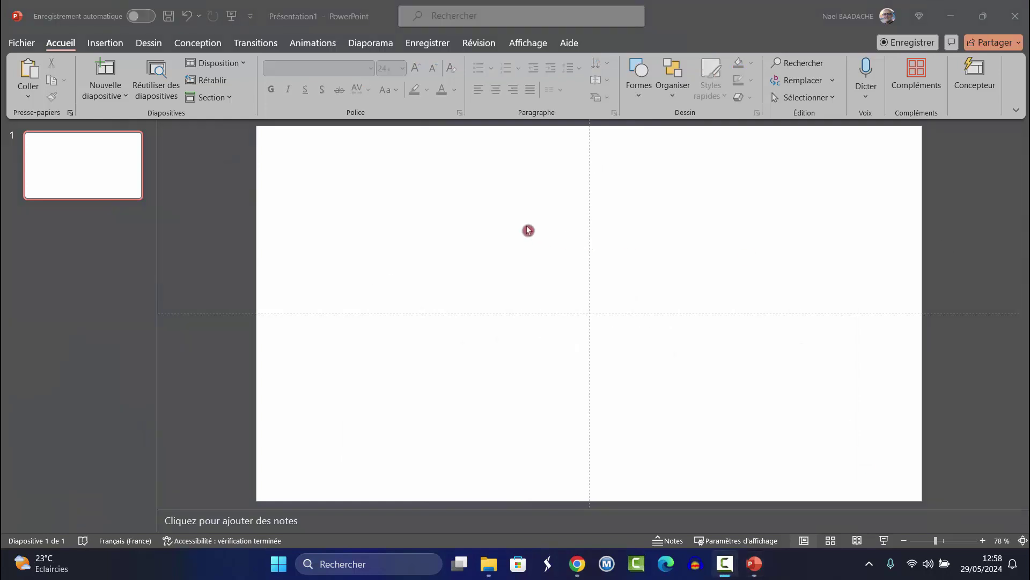
right_click(498, 208)
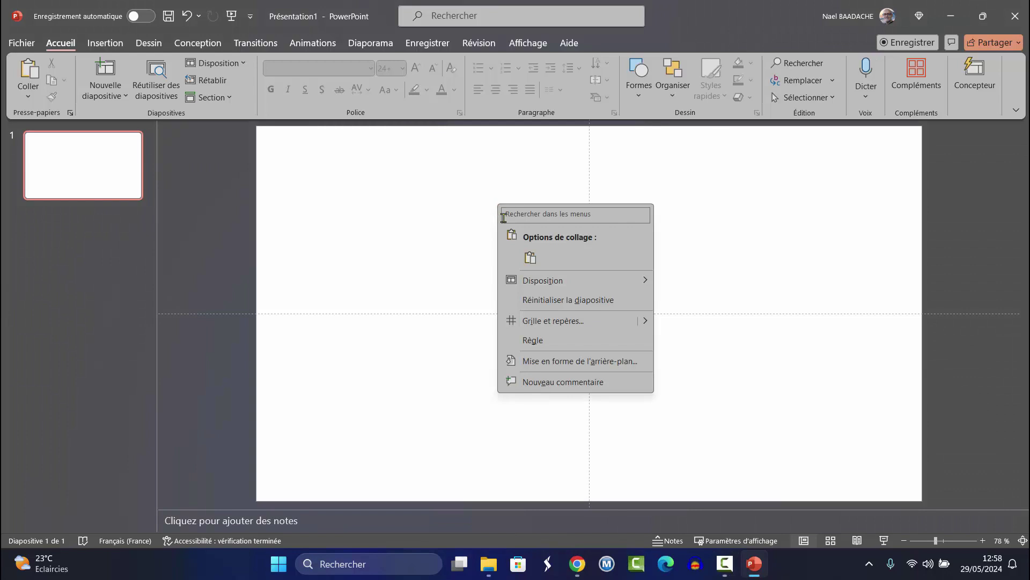
left_click(557, 367)
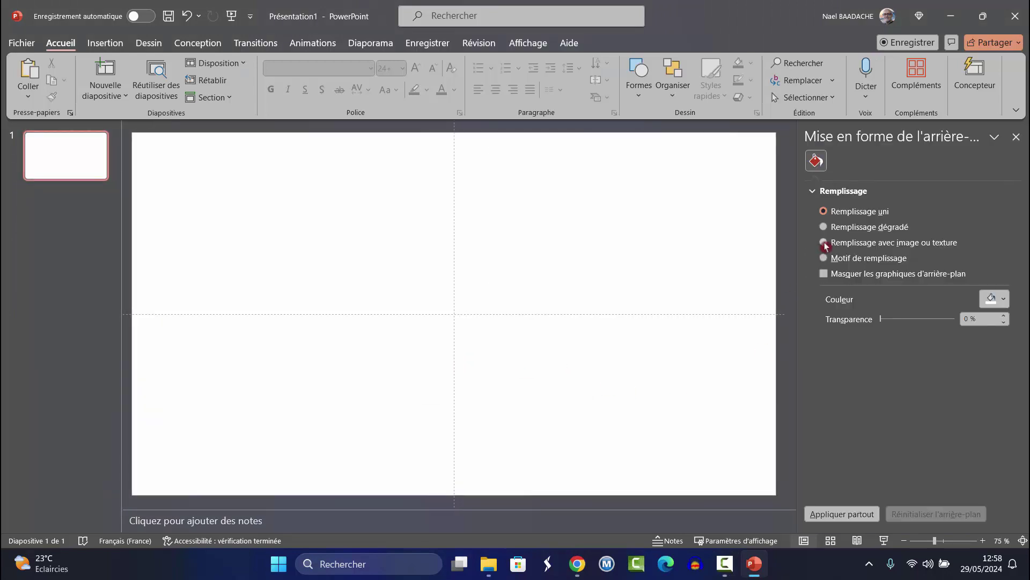
left_click(824, 243)
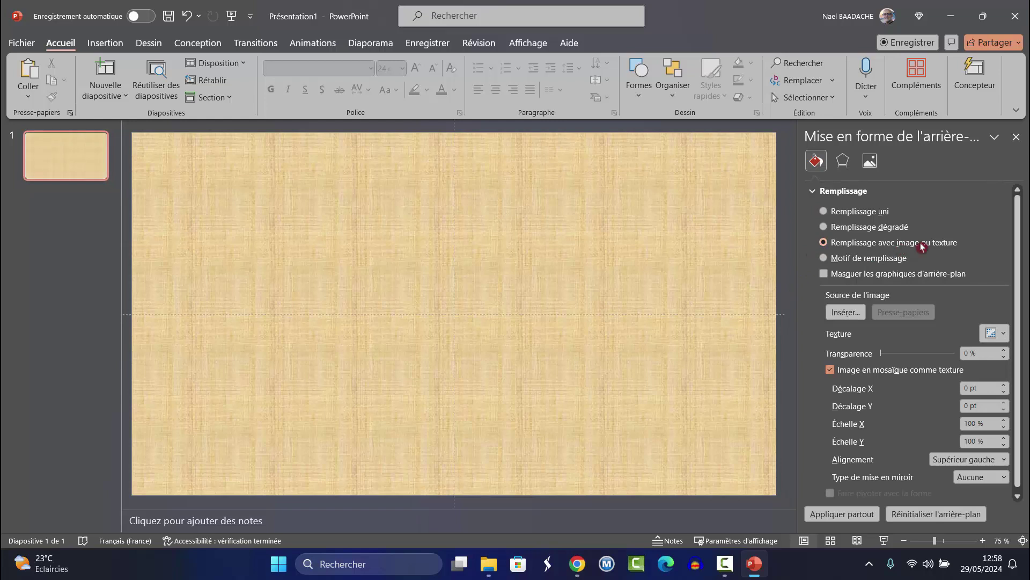
left_click(846, 313)
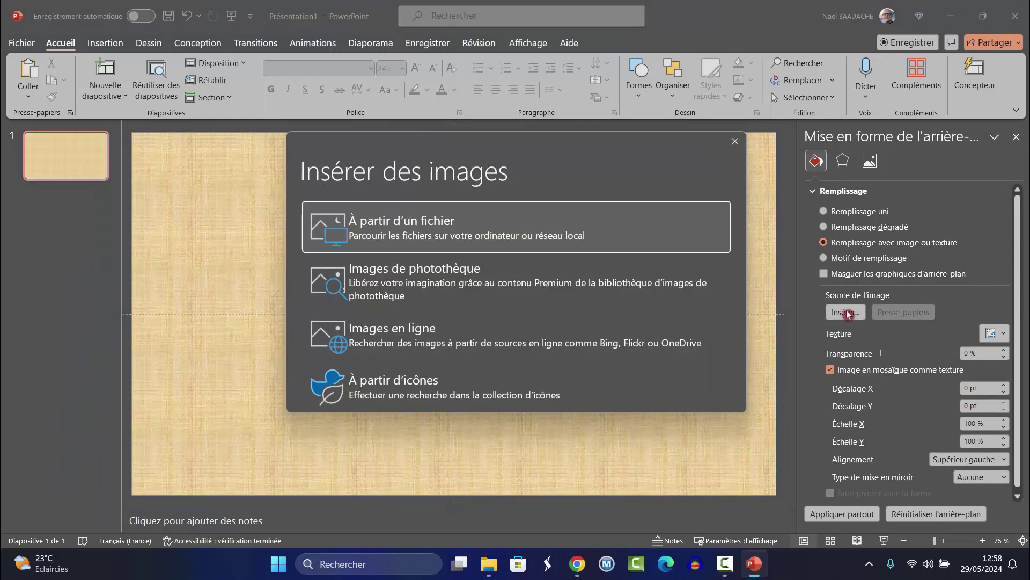
left_click(380, 233)
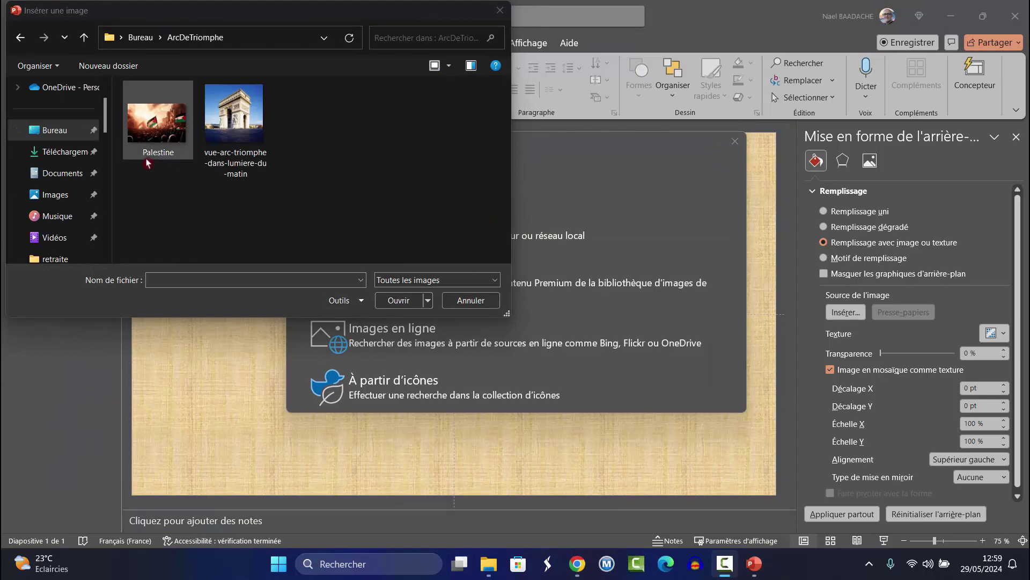
left_click(154, 126)
left_click(394, 302)
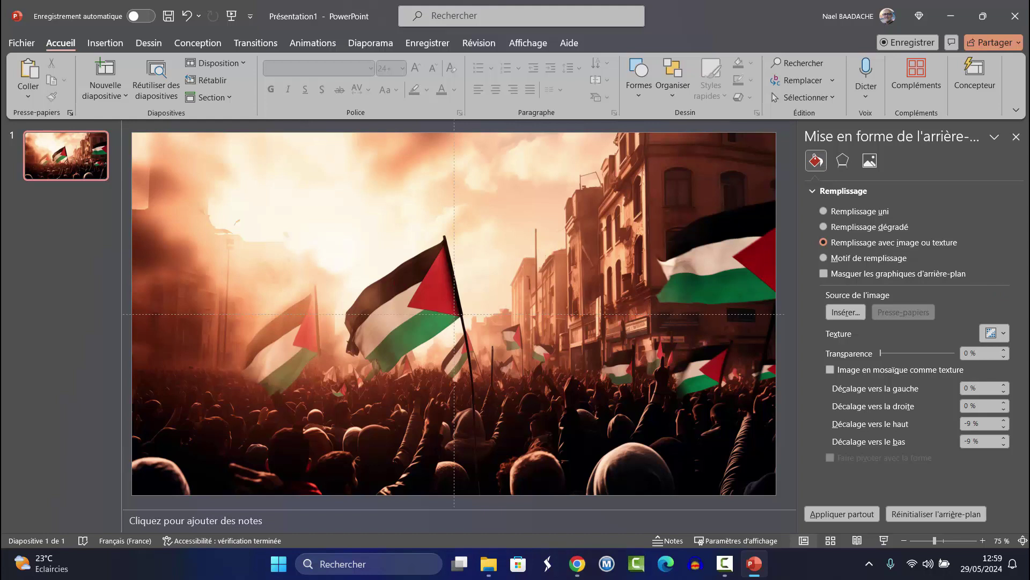
left_click(114, 45)
left_click(322, 78)
Add a PALESTINE text box near the top left and set it in the Merich font
left_click(315, 133)
left_click_drag(451, 218, 473, 223)
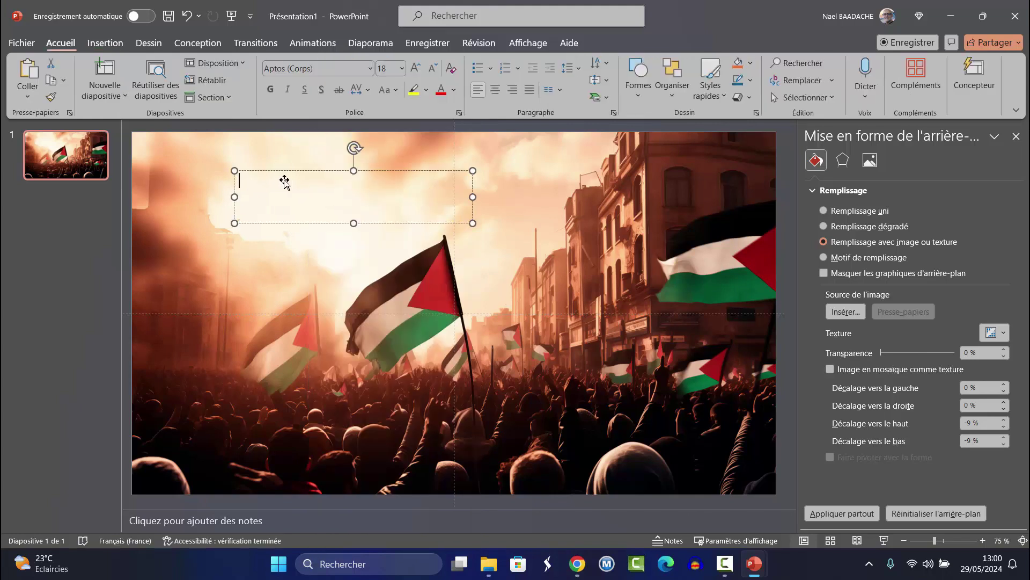
type("PALESTINE")
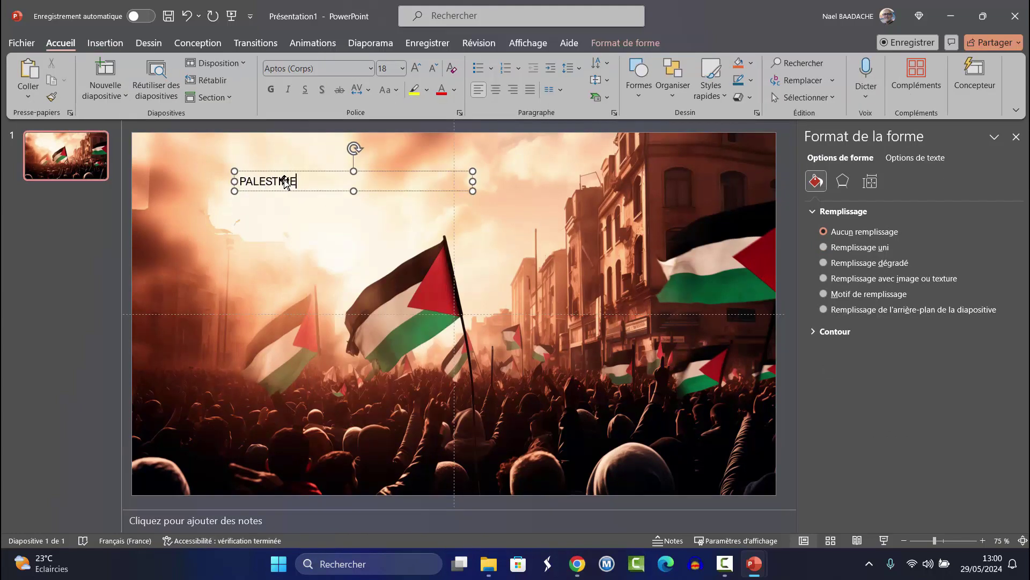
double_click(286, 181)
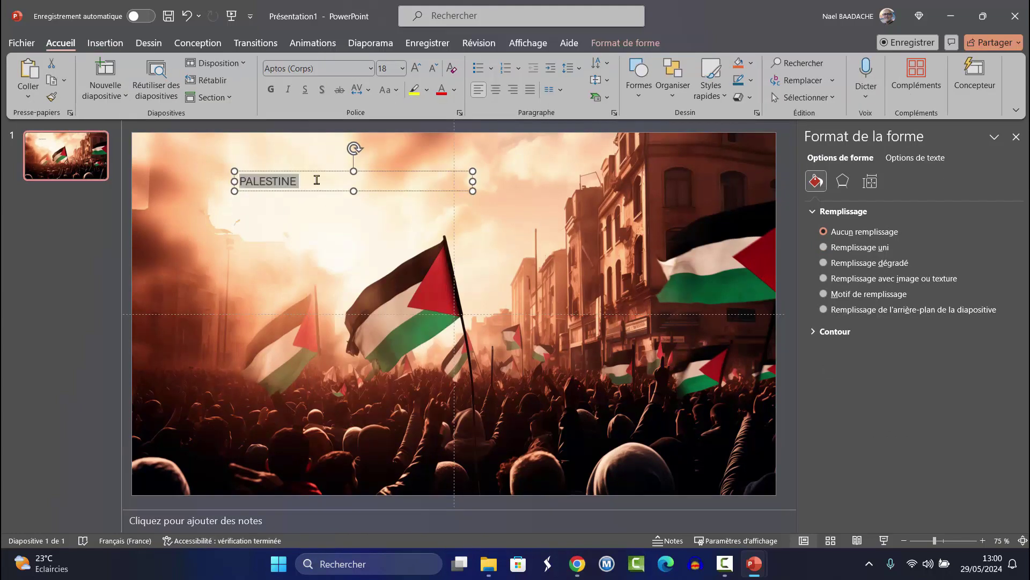
left_click(372, 71)
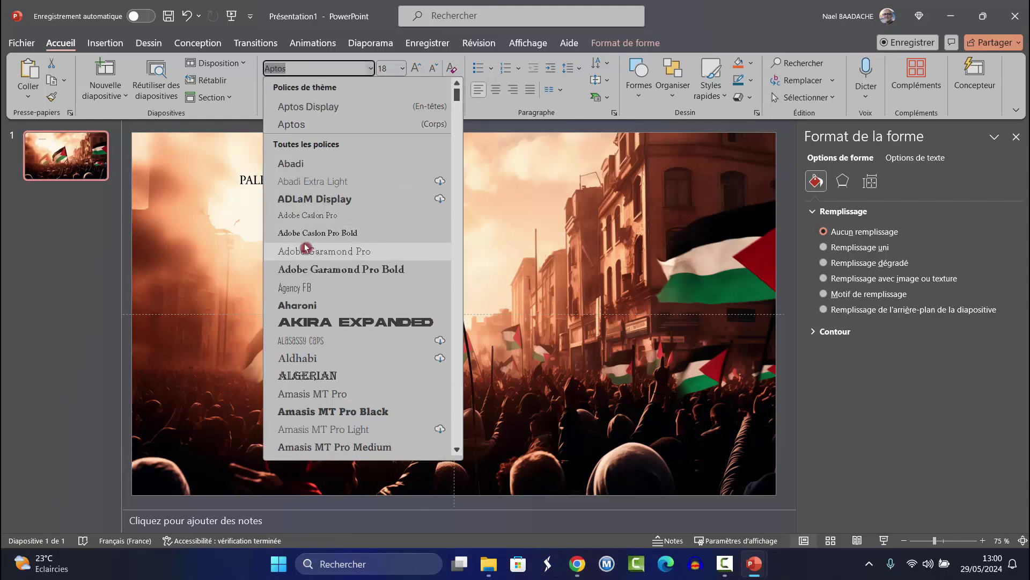
type("m")
scroll(303, 261, "down", 1)
scroll(306, 271, "down", 3)
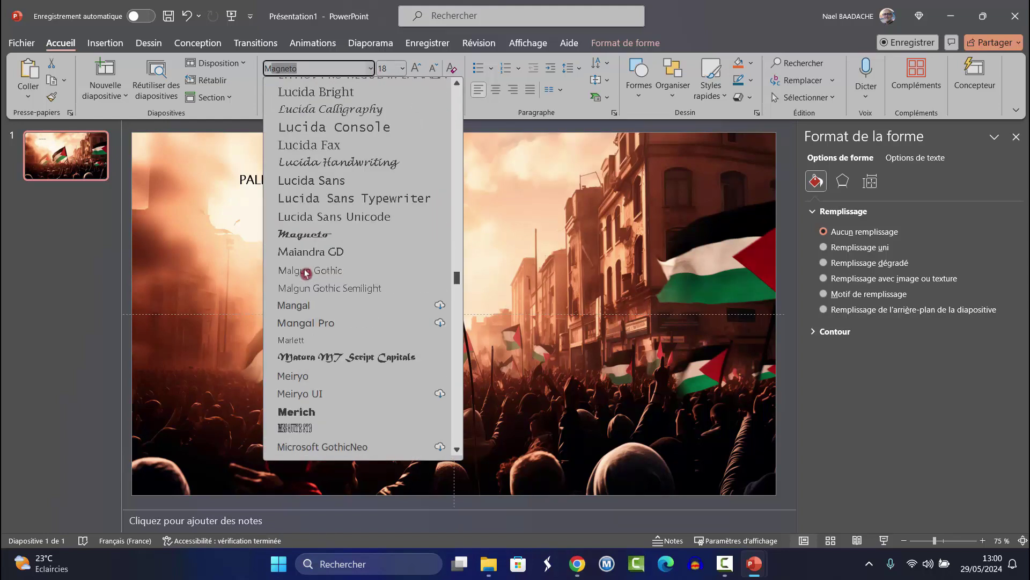
left_click(310, 411)
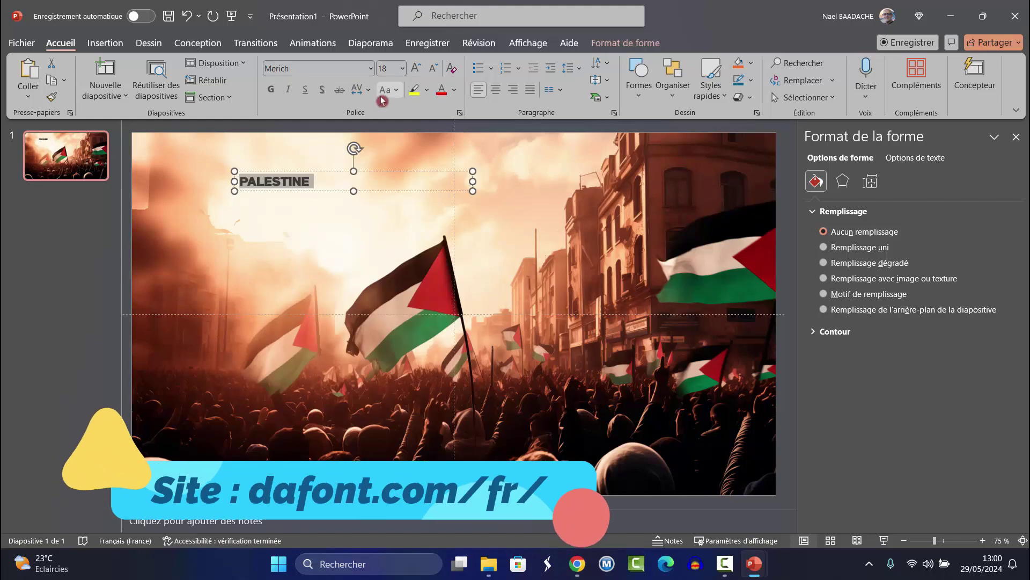
Enlarge PALESTINE to 130 pt and move the box up and left
left_click(385, 68)
type("130")
key("Return")
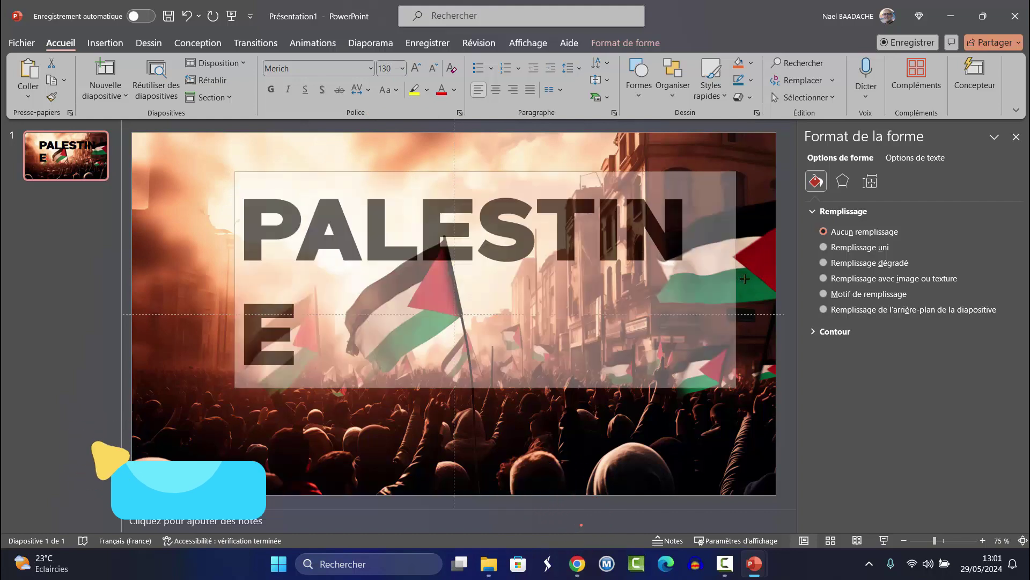
left_click_drag(726, 279, 763, 279)
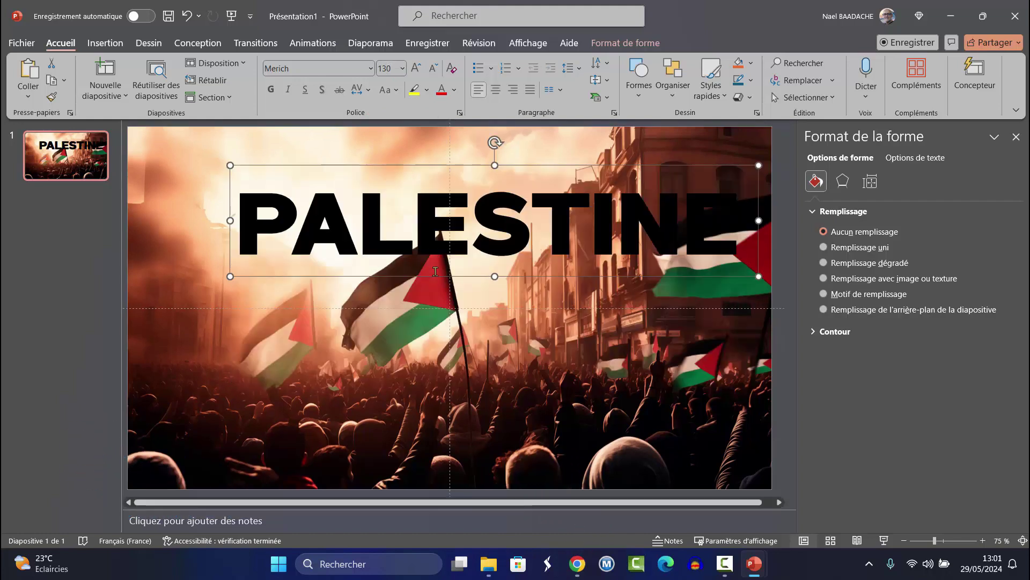
left_click_drag(396, 272, 359, 250)
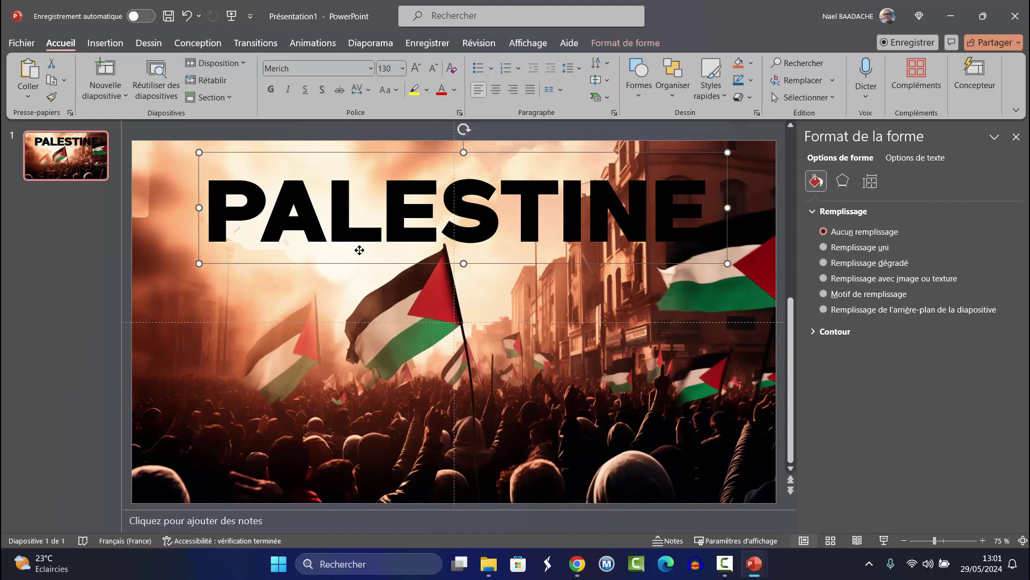
Centre the PALESTINE box horizontally on the slide and drag a copy below it
left_click(625, 43)
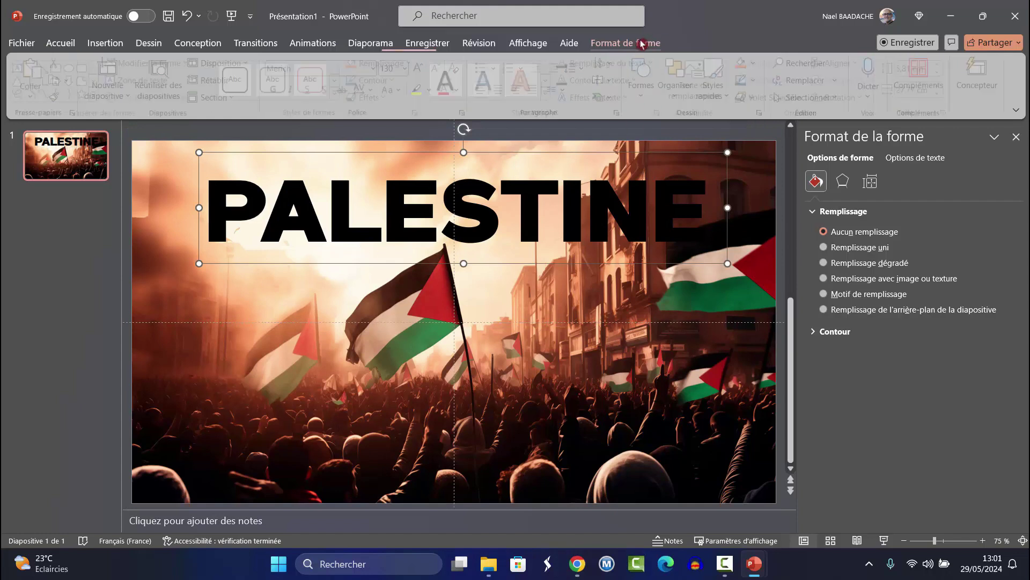
left_click(862, 66)
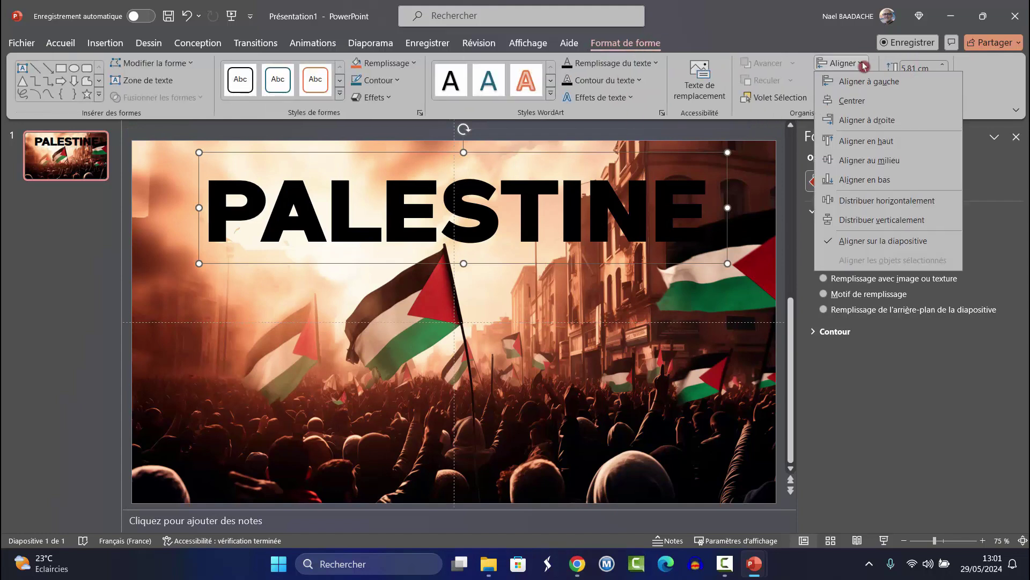
left_click(854, 100)
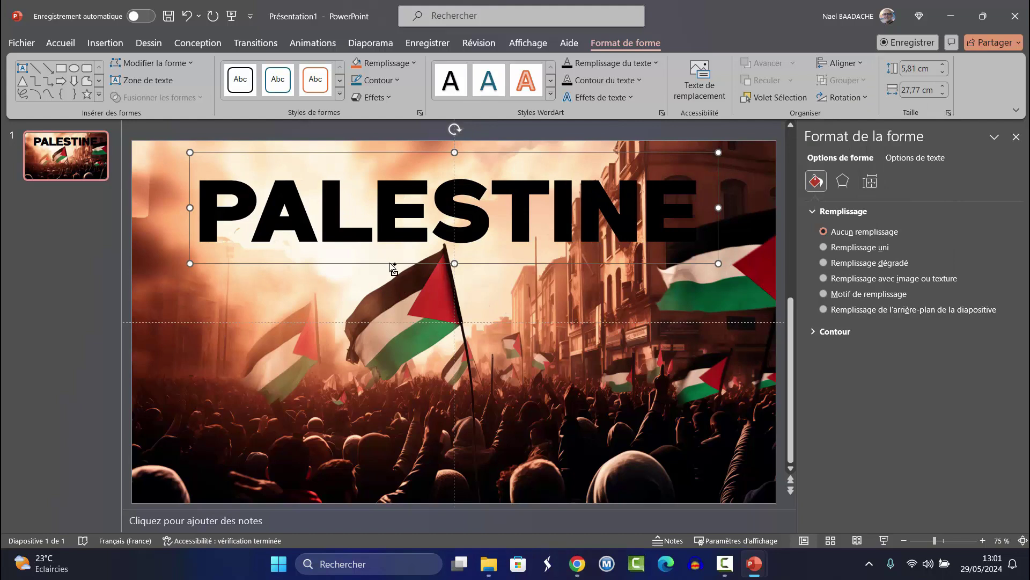
left_click_drag(392, 267, 391, 423)
Place the duplicate box below PALESTINE and replace its text with FREE
left_click(236, 377)
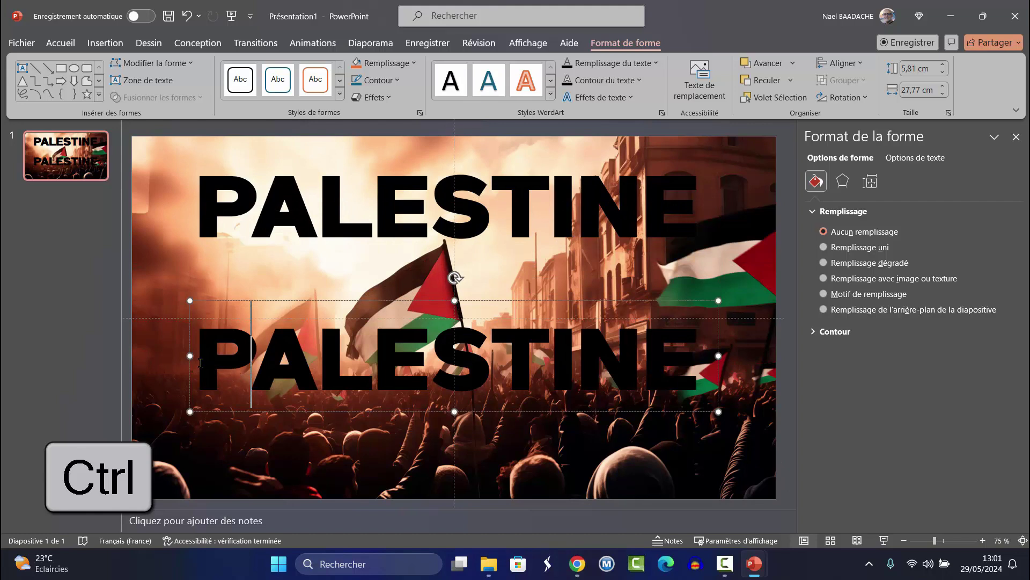
left_click_drag(201, 363, 735, 358)
type("FREE")
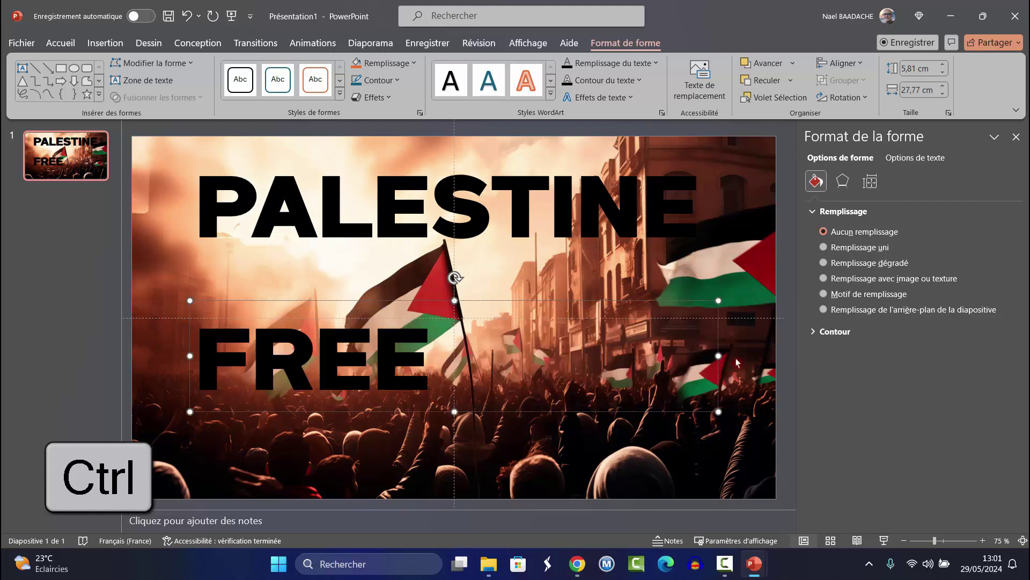
Set the FREE text to font size 300
left_click_drag(195, 360, 431, 361)
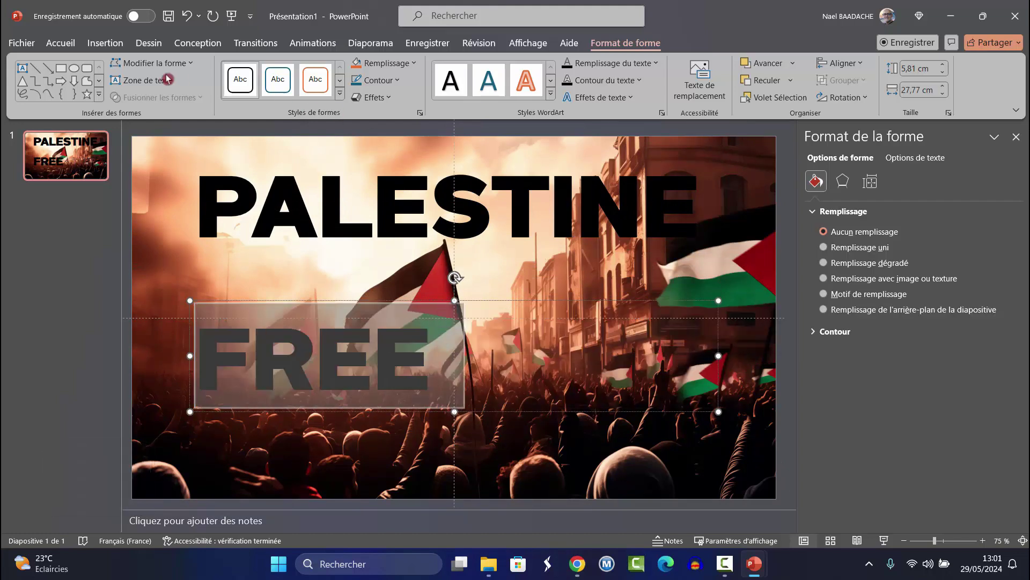
left_click(60, 43)
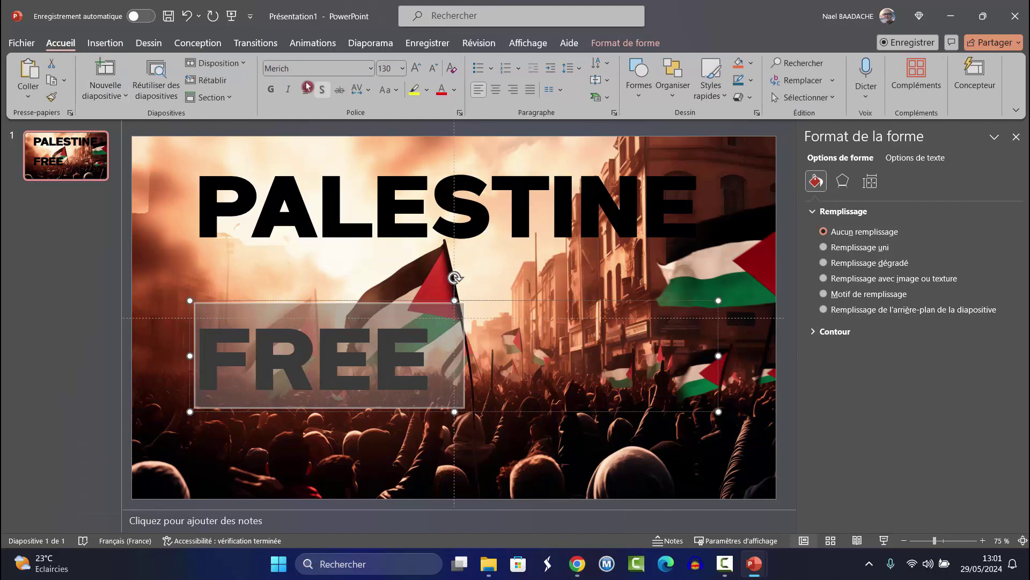
left_click(403, 69)
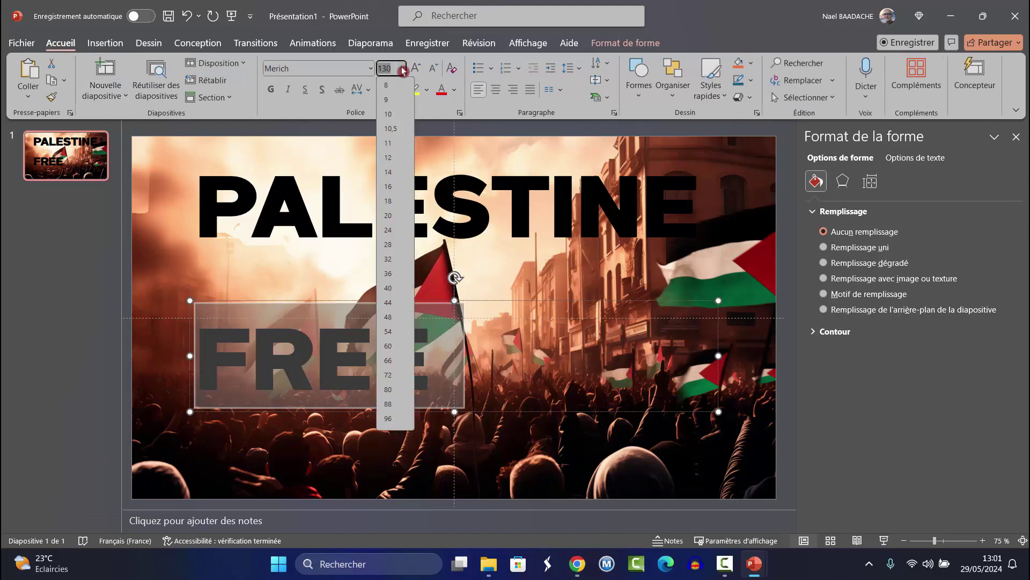
type("200")
key("Return")
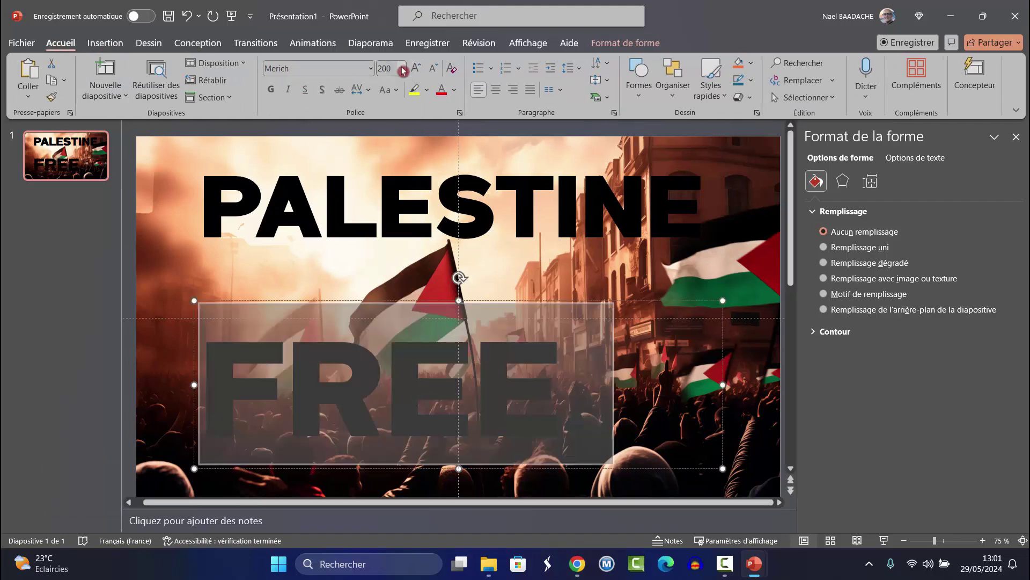
left_click(393, 68)
type("0")
key("Return")
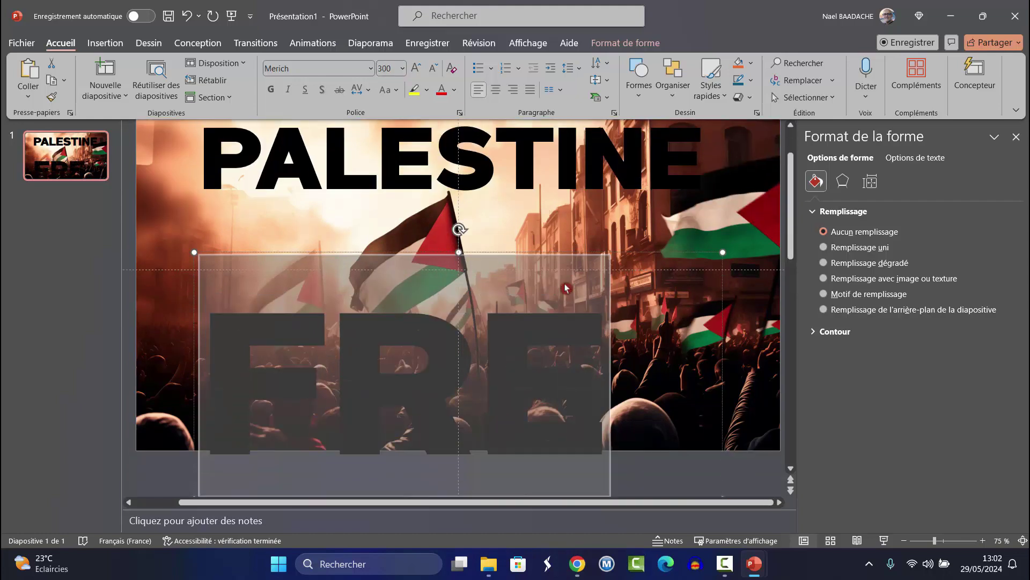
Resize the FREE box and move it up directly beneath PALESTINE
scroll(615, 436, "down", 1)
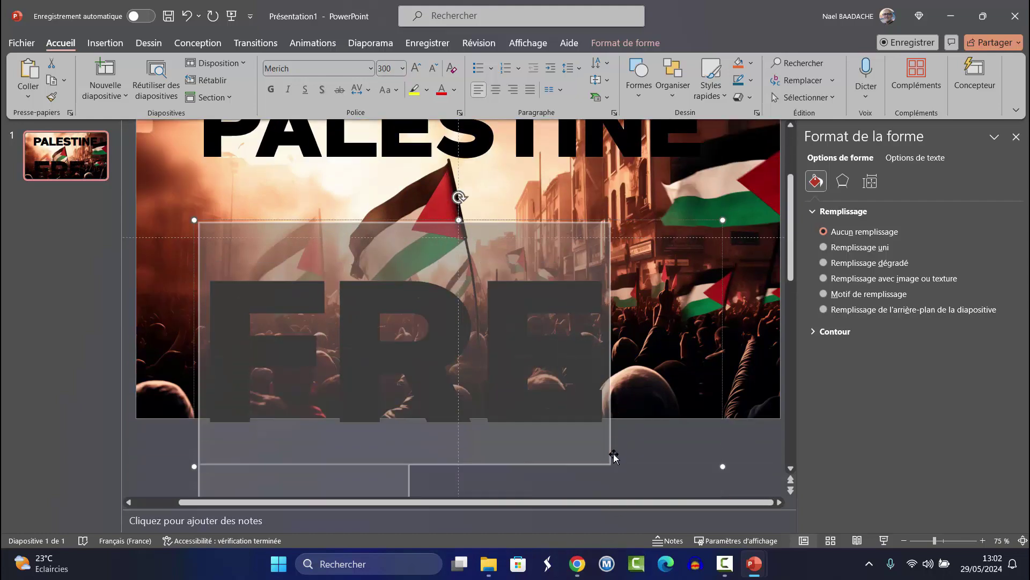
scroll(615, 456, "down", 1)
left_click_drag(194, 435, 140, 434)
scroll(352, 338, "up", 1)
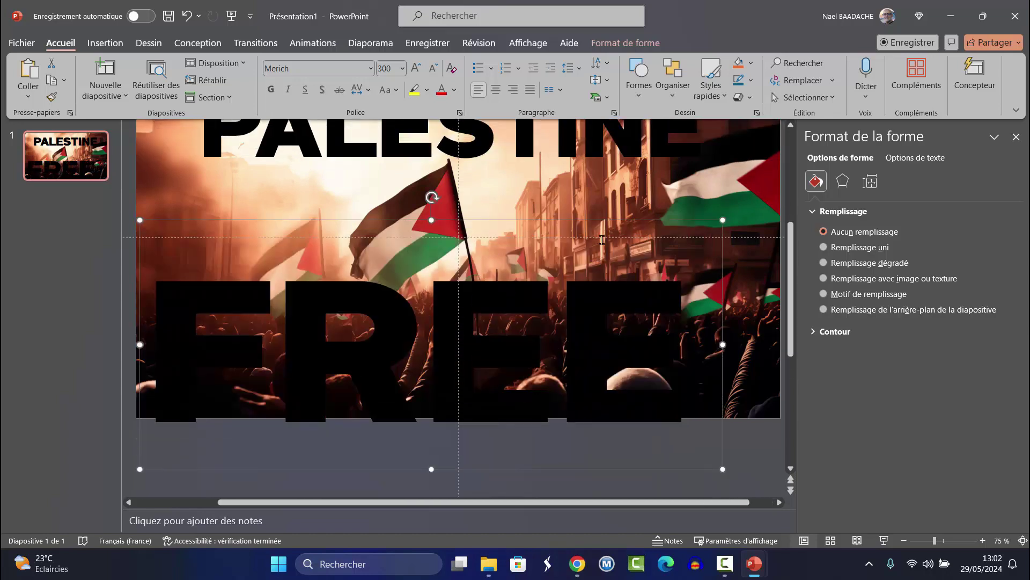
left_click_drag(604, 221, 644, 148)
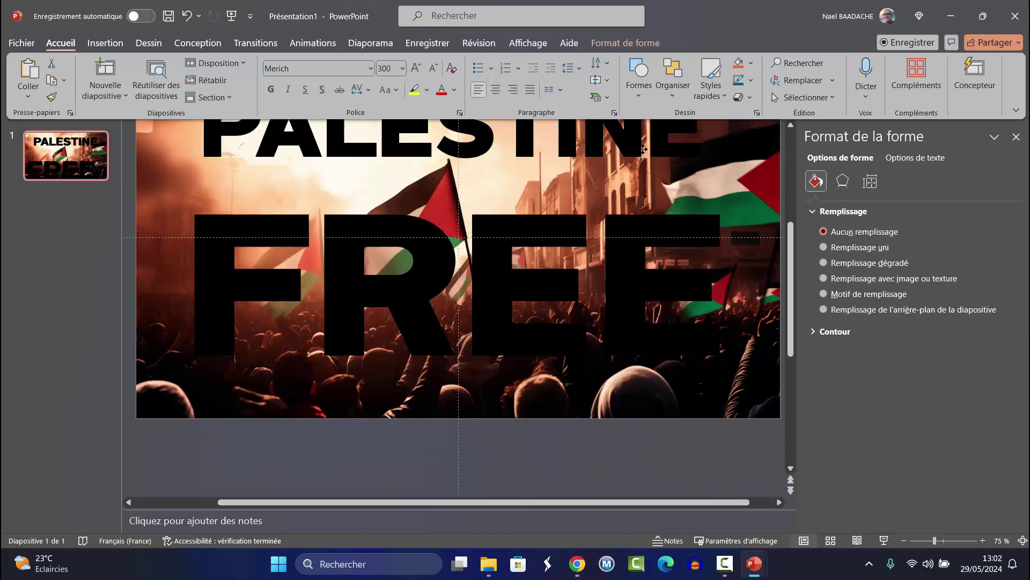
left_click(1017, 137)
scroll(584, 353, "up", 1)
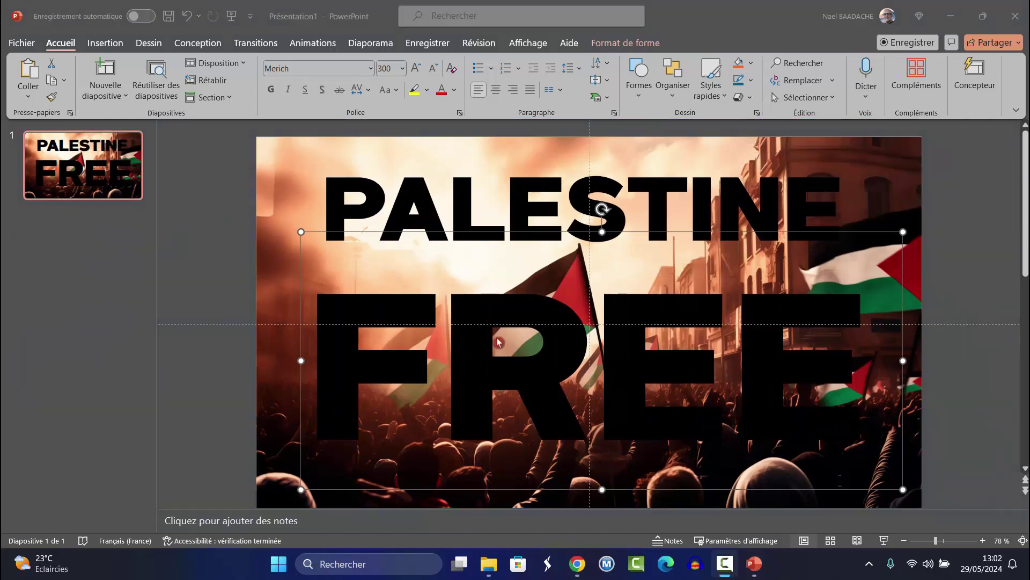
Remove the text outline from both the FREE and PALESTINE words
left_click(628, 44)
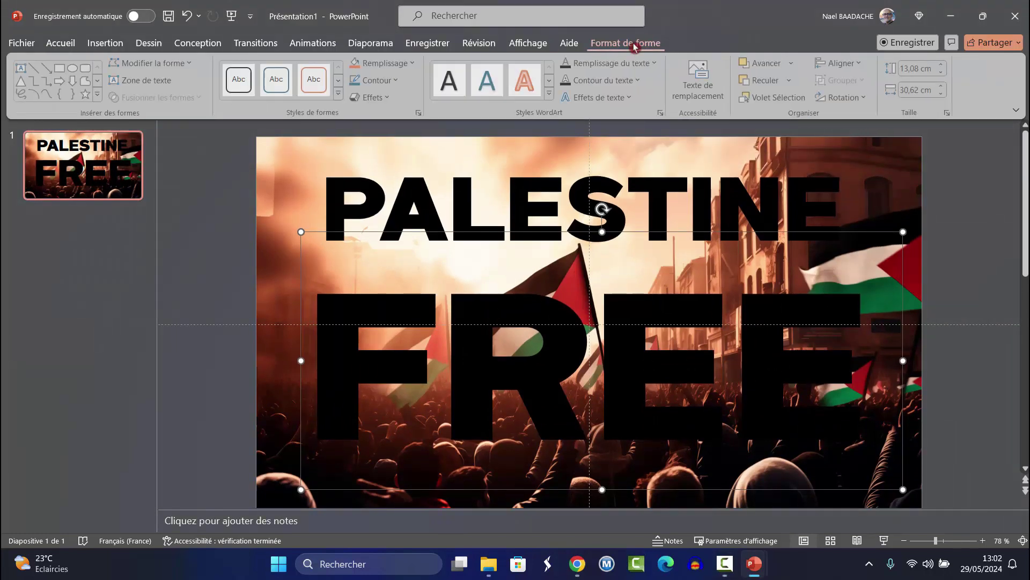
left_click(639, 81)
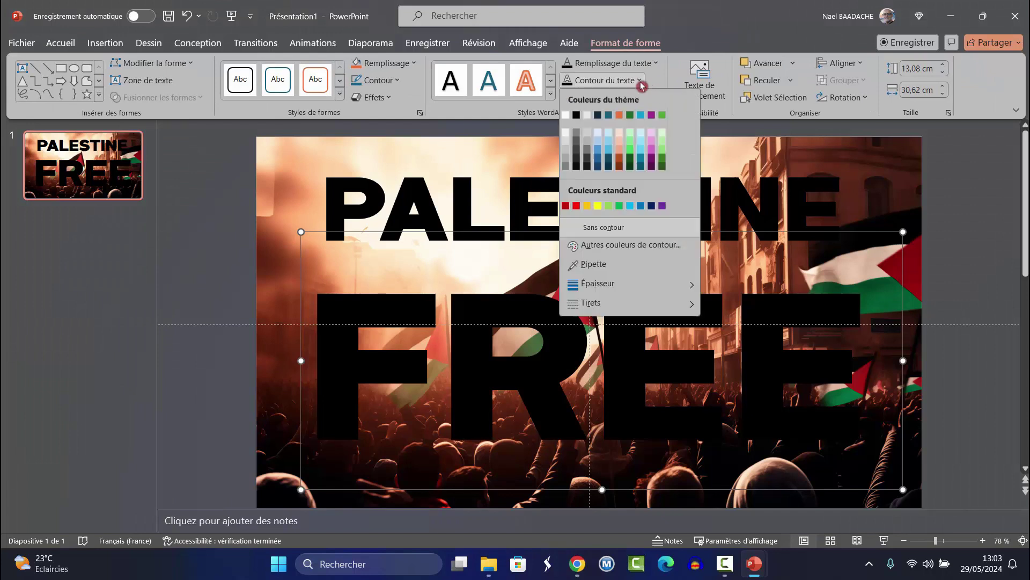
left_click(593, 228)
left_click(475, 210)
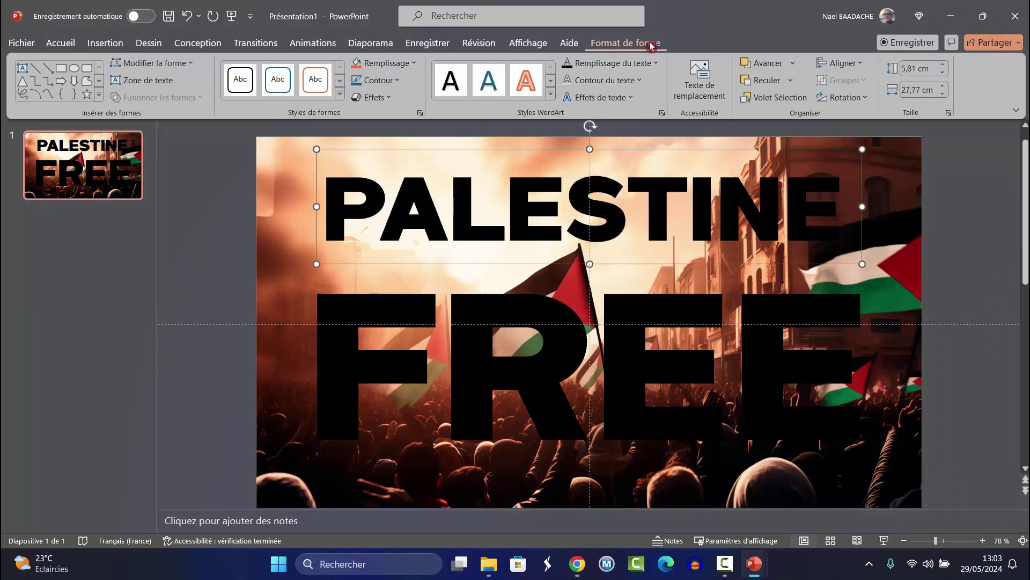
left_click(645, 81)
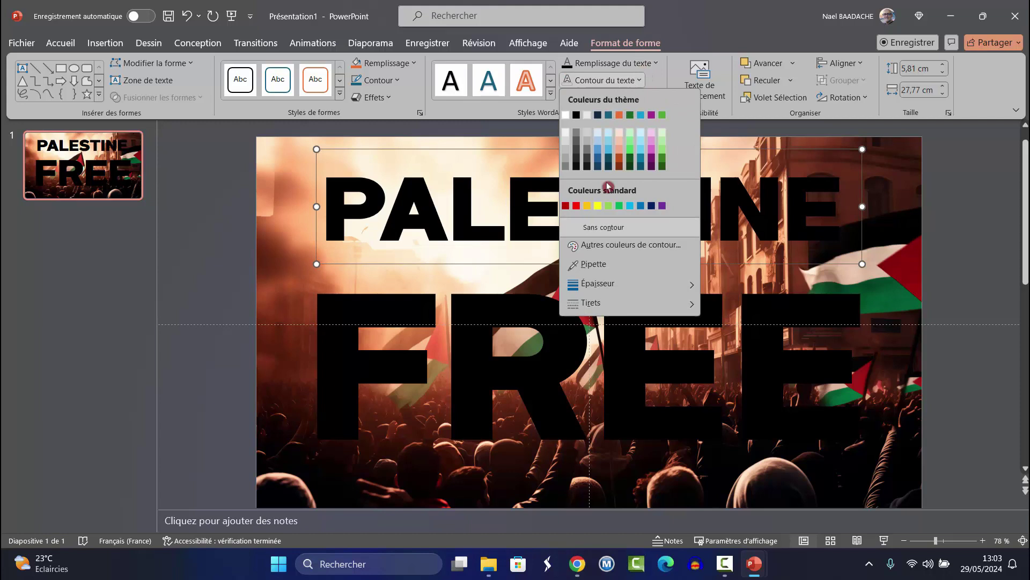
left_click(596, 225)
key("Escape")
Make the PALESTINE and FREE text fill white
left_click(352, 220)
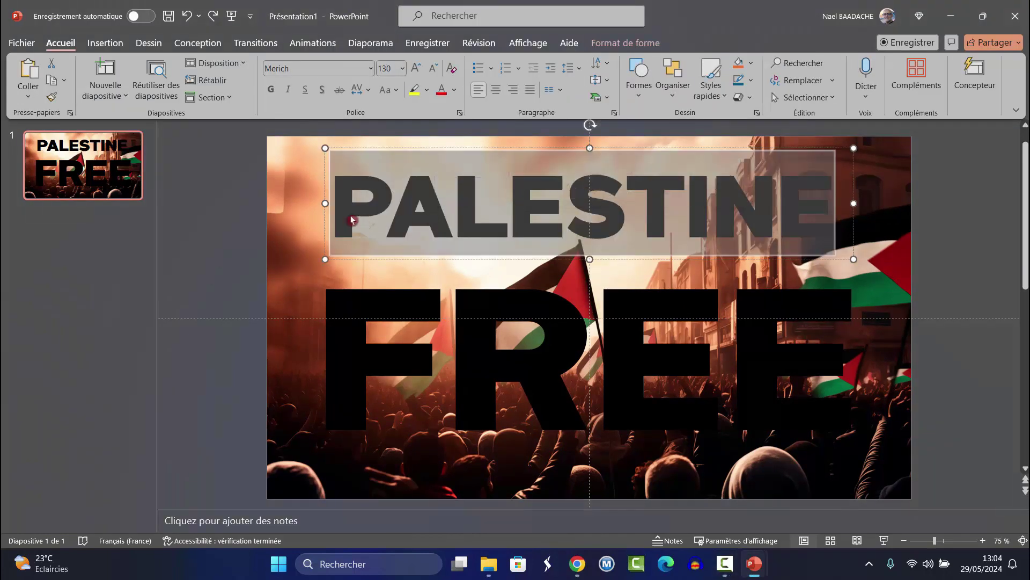
left_click(625, 43)
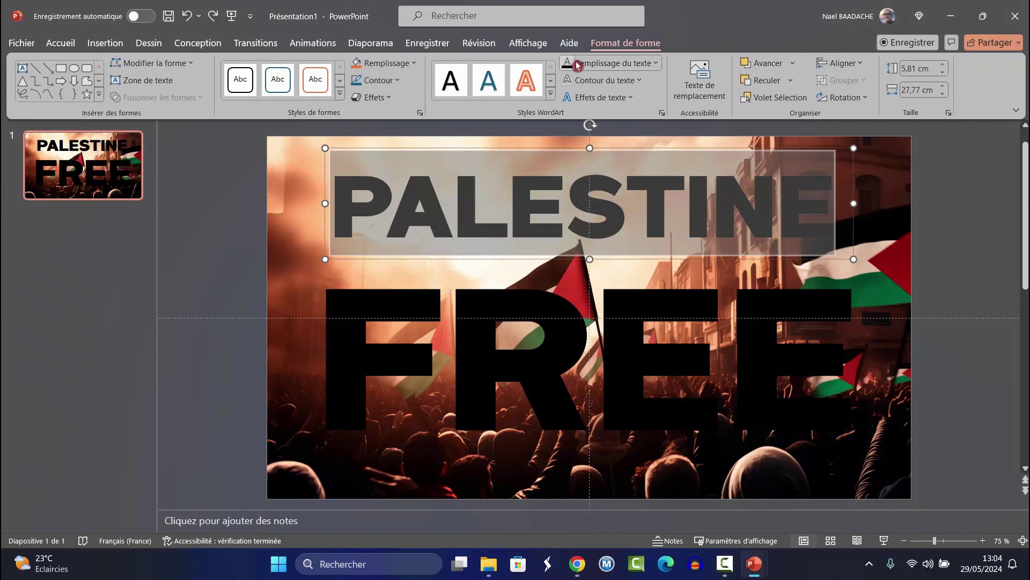
left_click(658, 69)
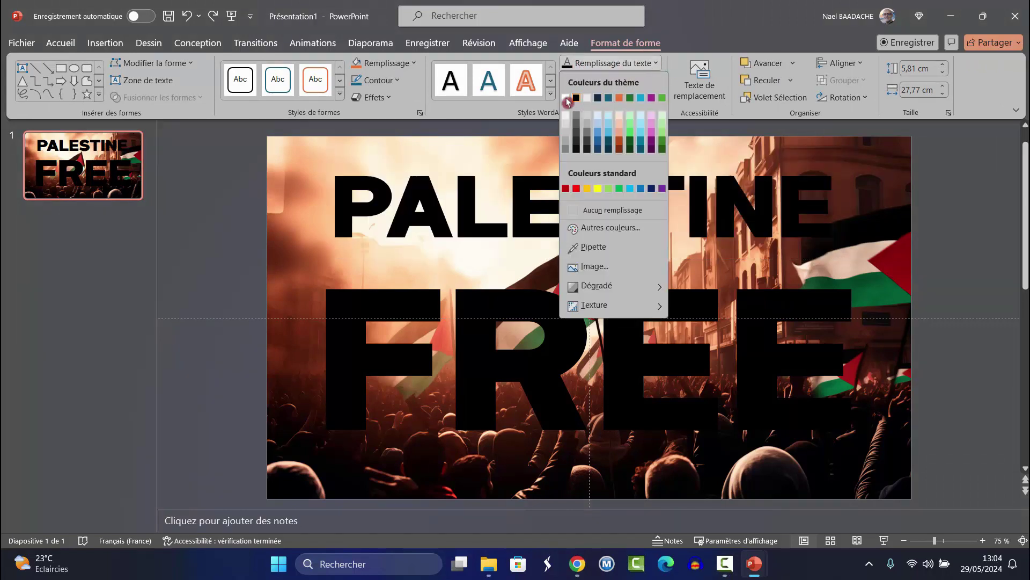
left_click(569, 97)
left_click(353, 355)
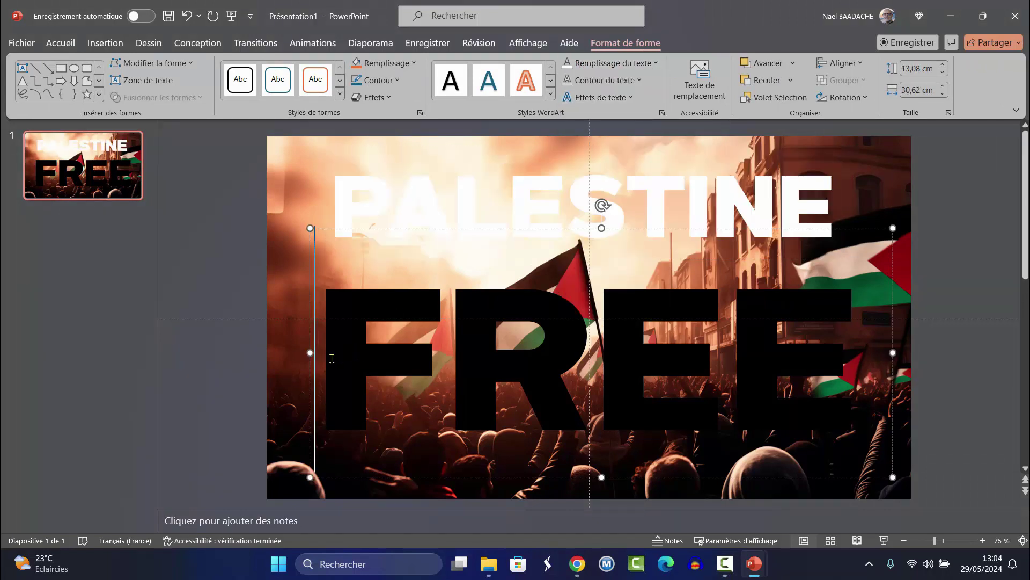
left_click_drag(368, 359, 834, 355)
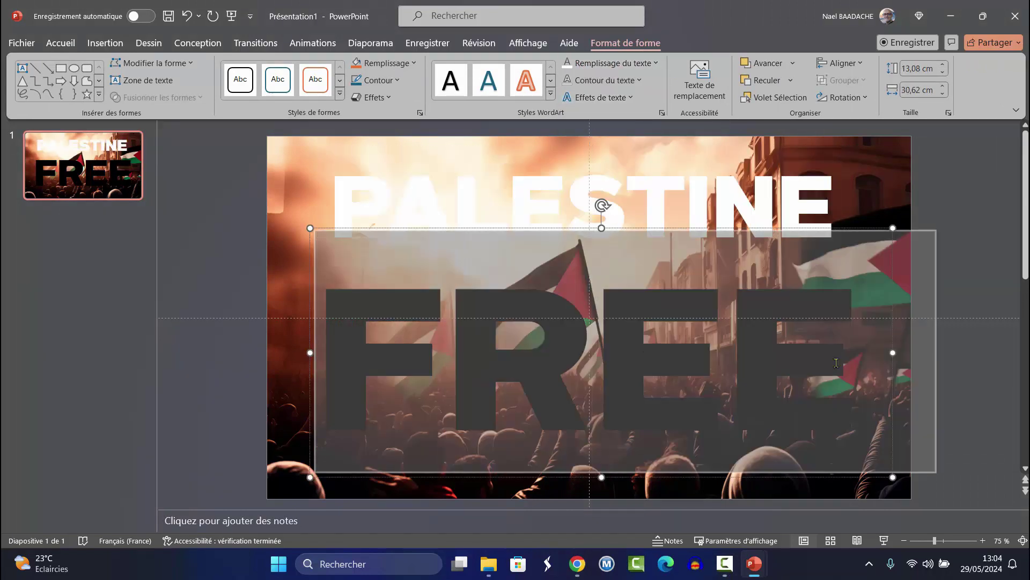
left_click(571, 67)
left_click(214, 149)
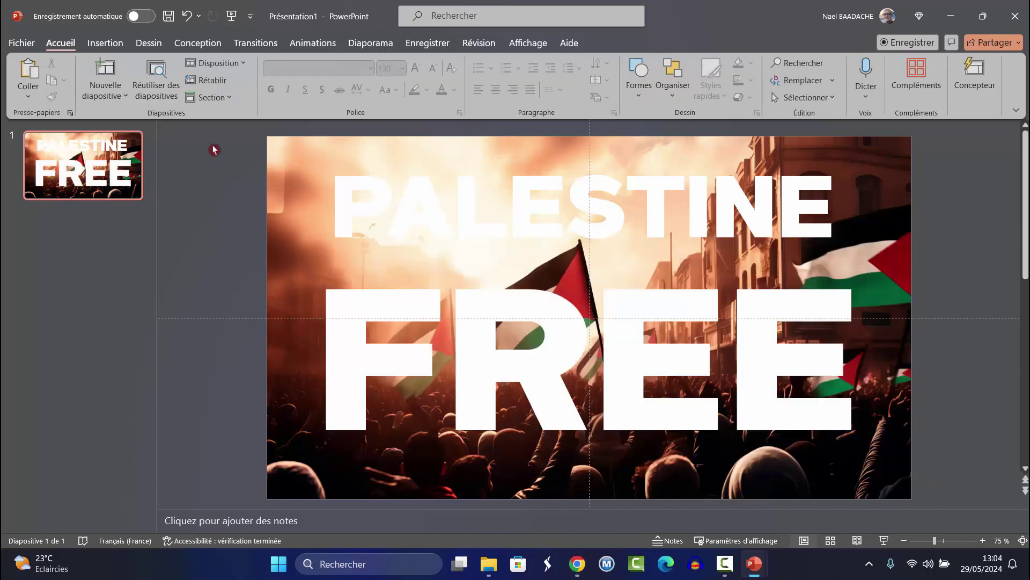
Draw a rectangle from the slide's top-left to bottom-right corner, covering it entirely
left_click(105, 43)
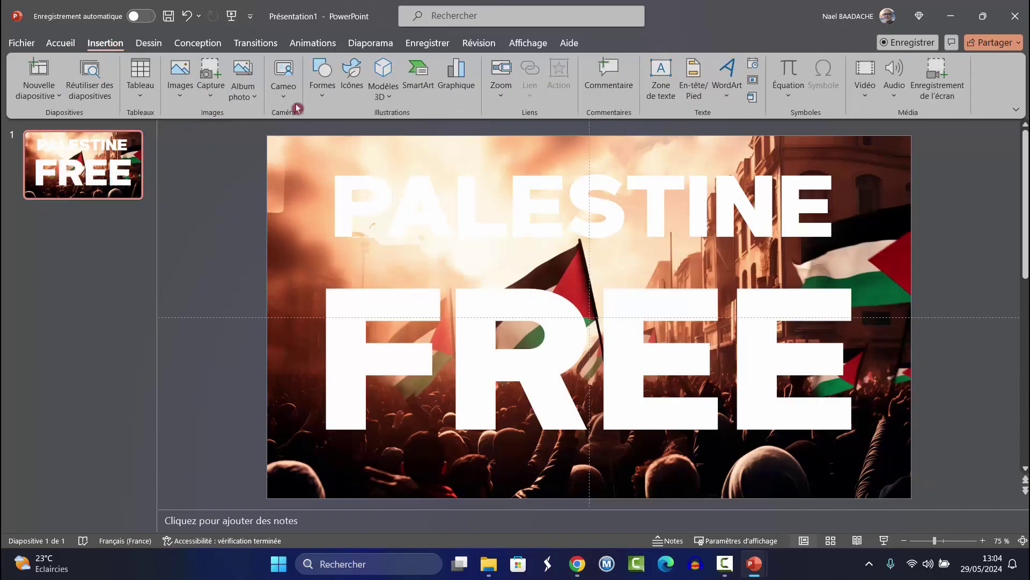
left_click(324, 94)
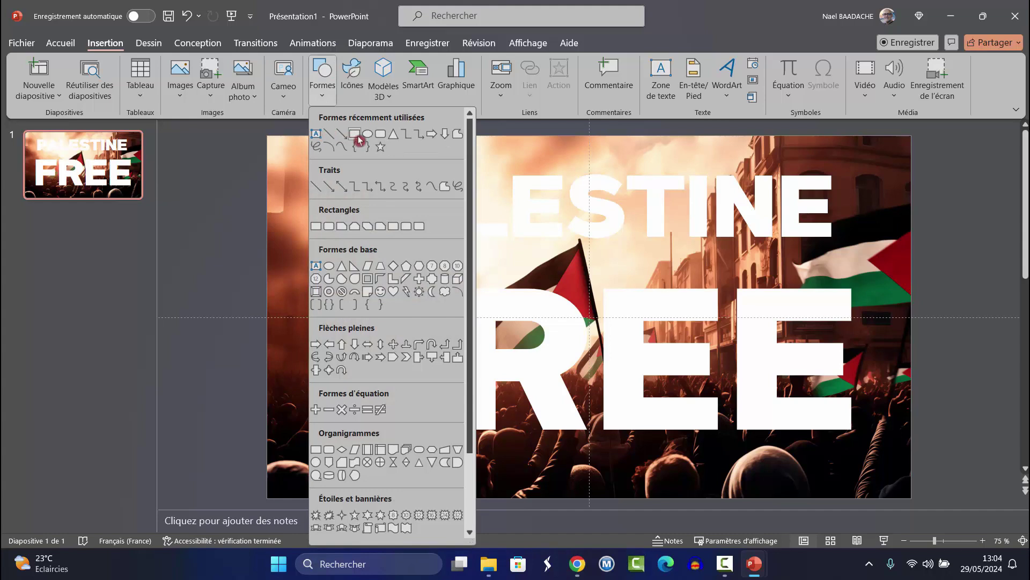
left_click(355, 133)
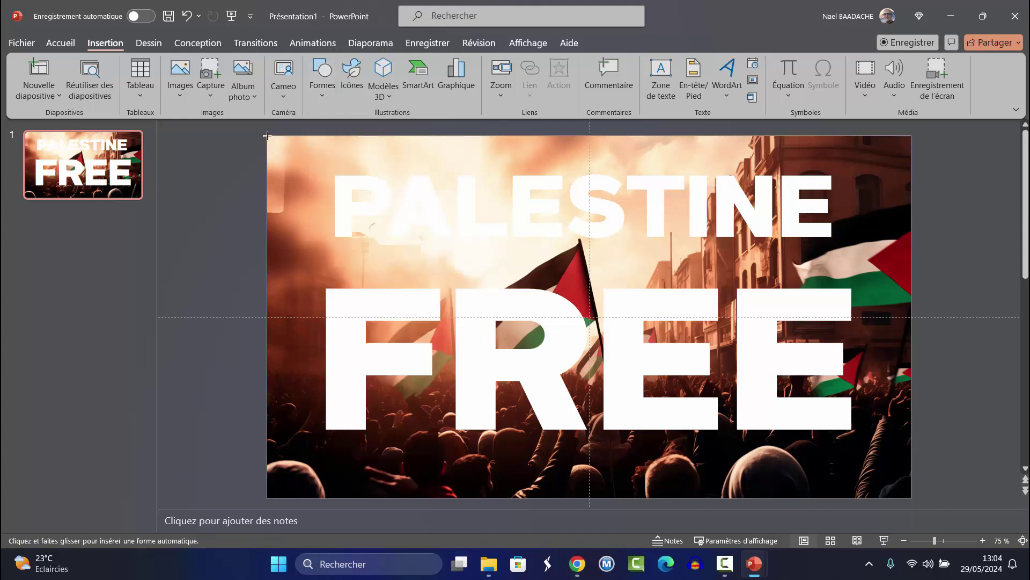
left_click_drag(267, 135, 908, 495)
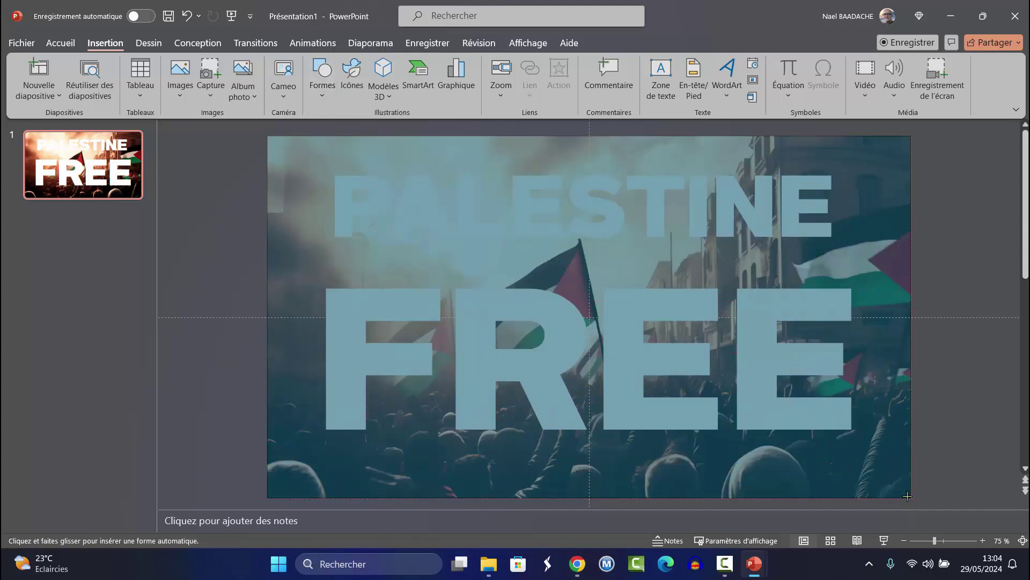
left_click_drag(907, 495, 910, 498)
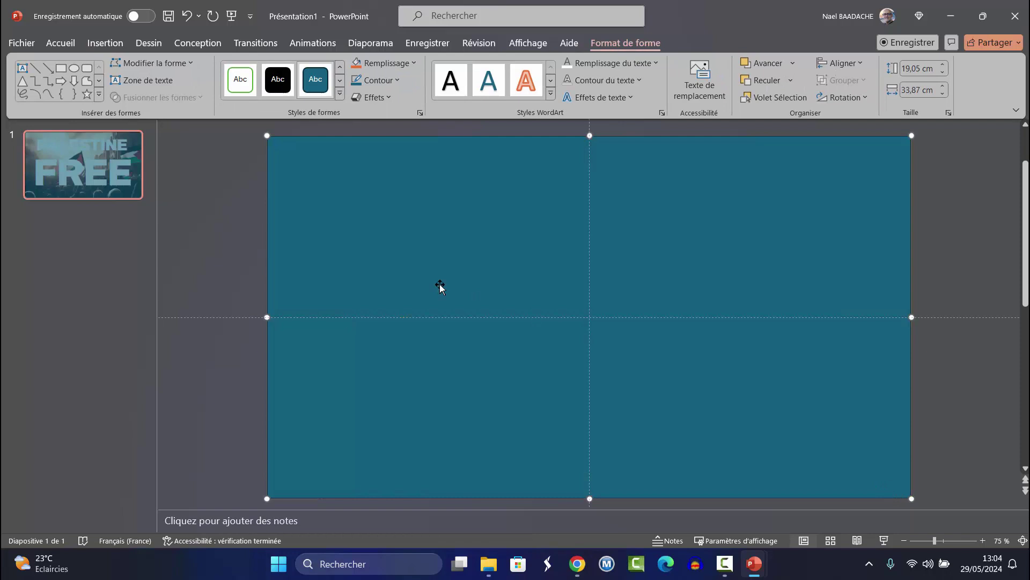
Fill the full-slide rectangle with solid black
right_click(405, 215)
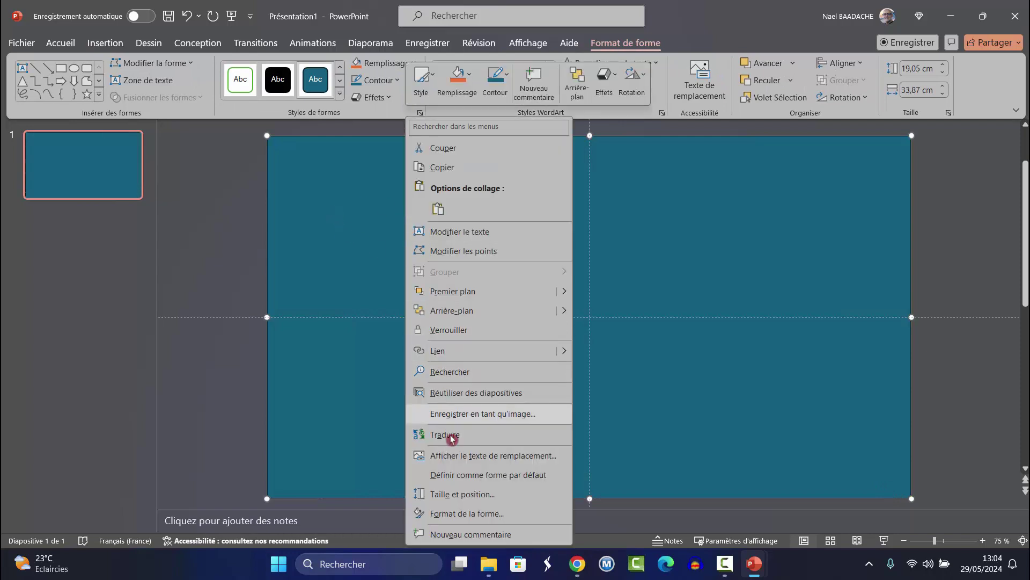
left_click(465, 514)
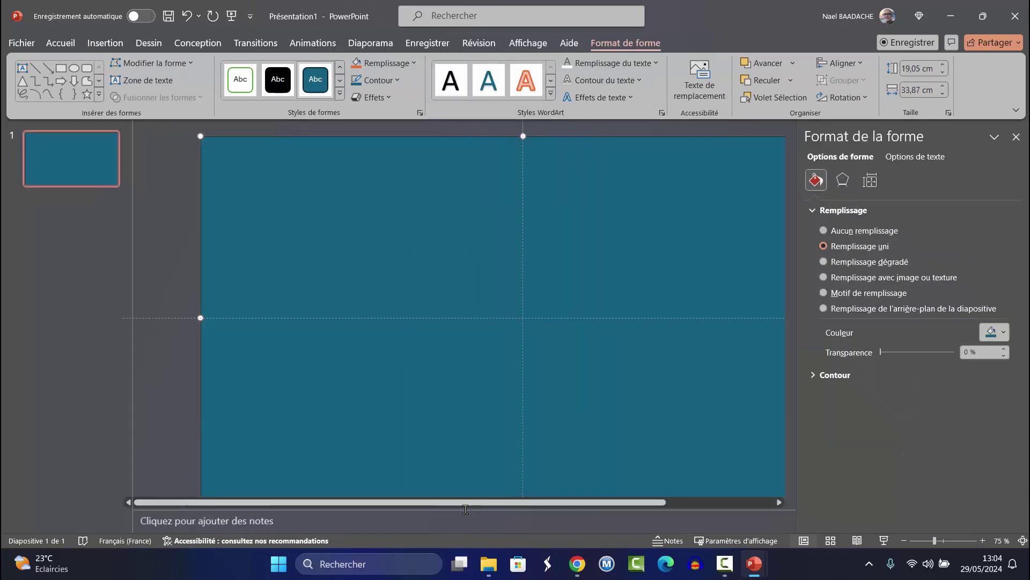
left_click(1003, 335)
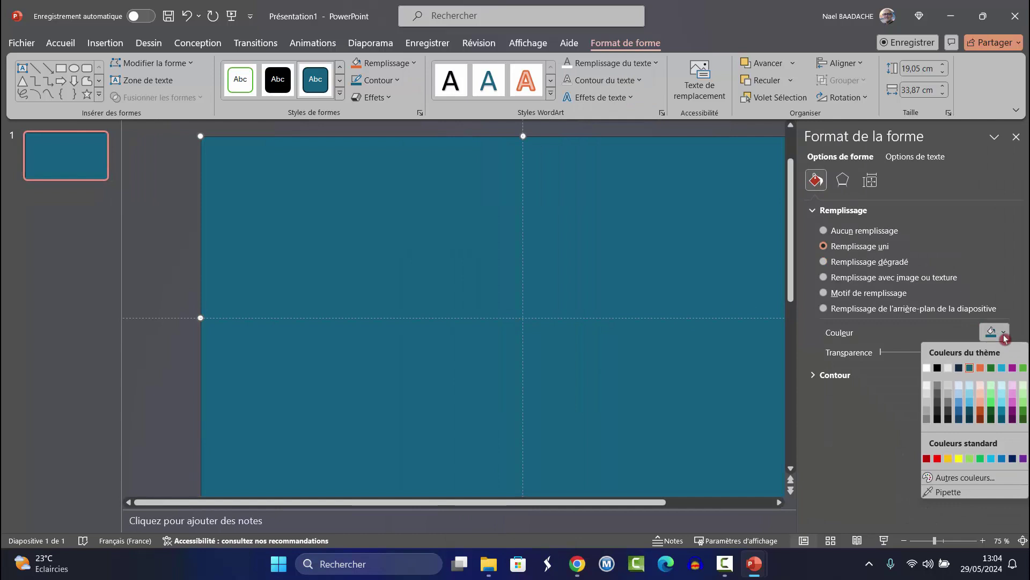
left_click(937, 368)
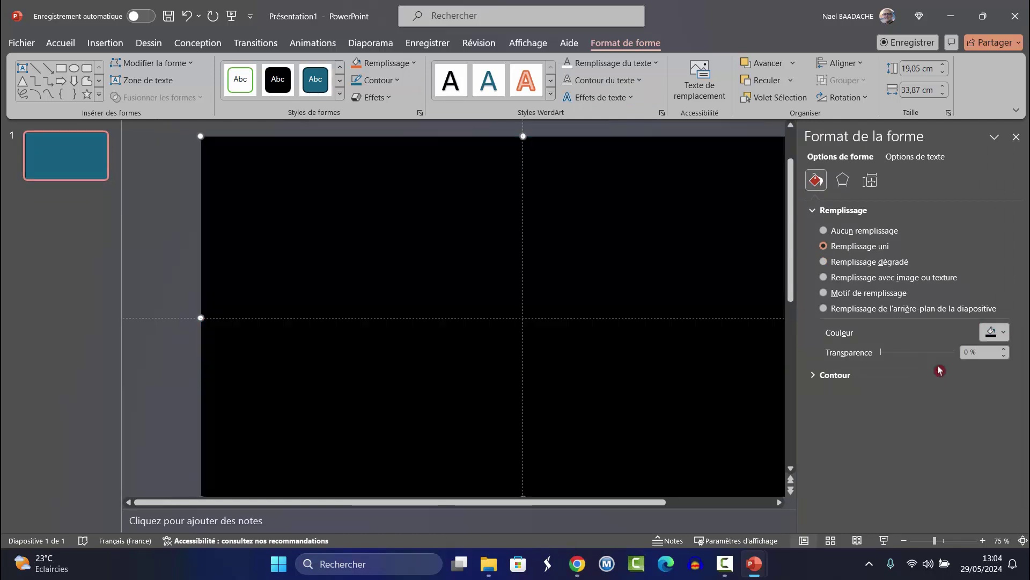
Send the black rectangle to the back and select it with the PALESTINE and FREE boxes
right_click(327, 225)
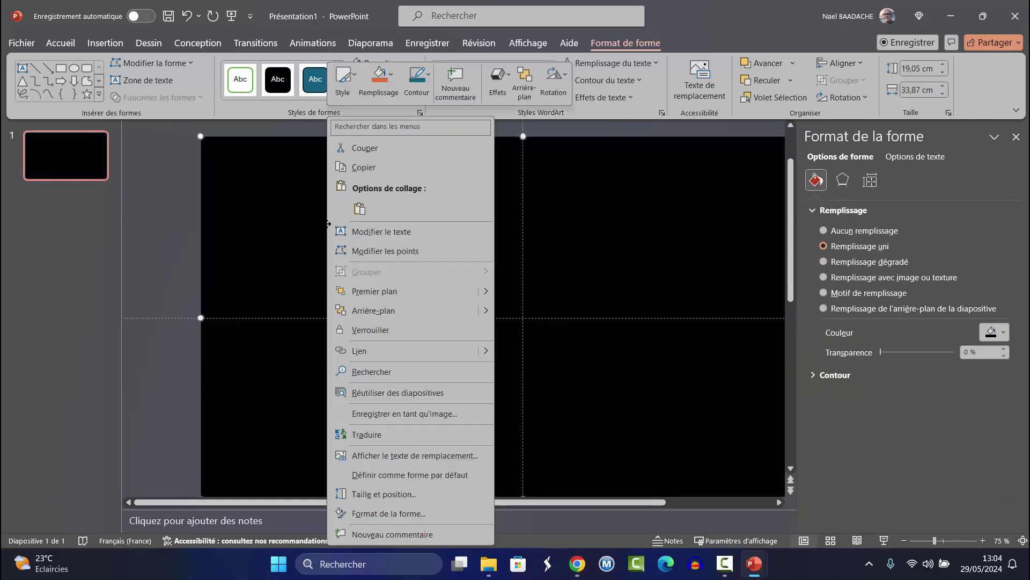
left_click(367, 312)
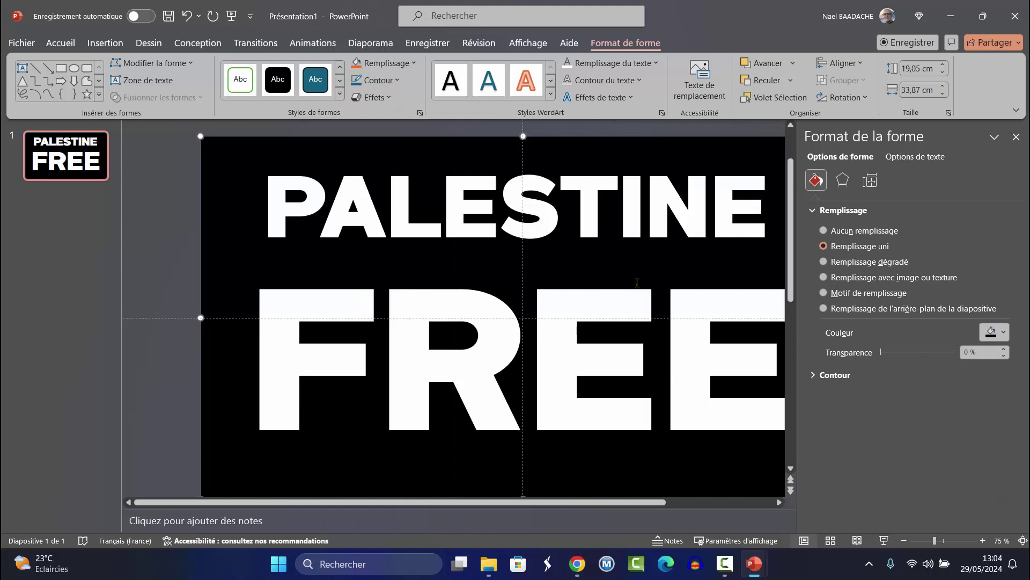
left_click(1015, 137)
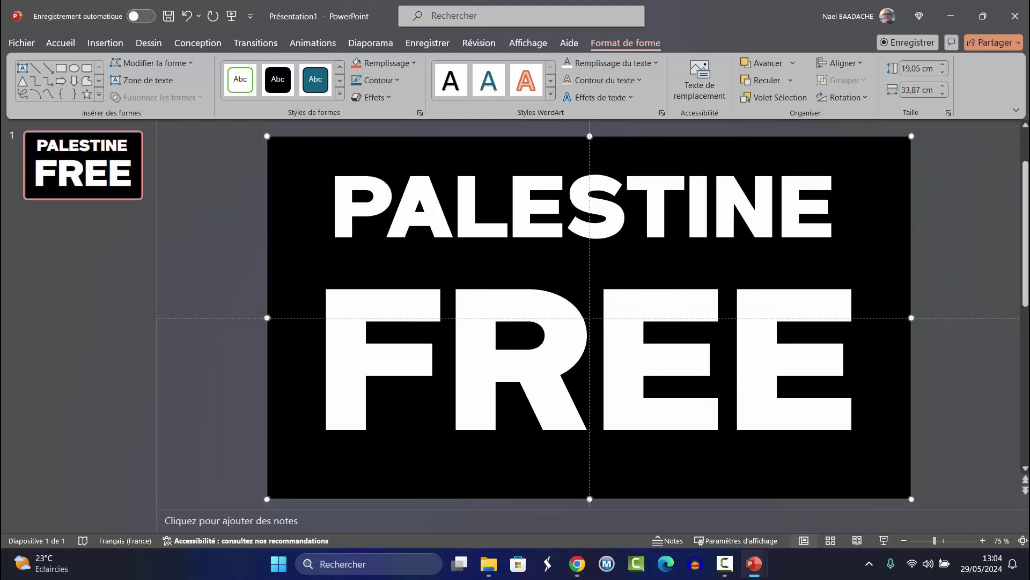
left_click(277, 148)
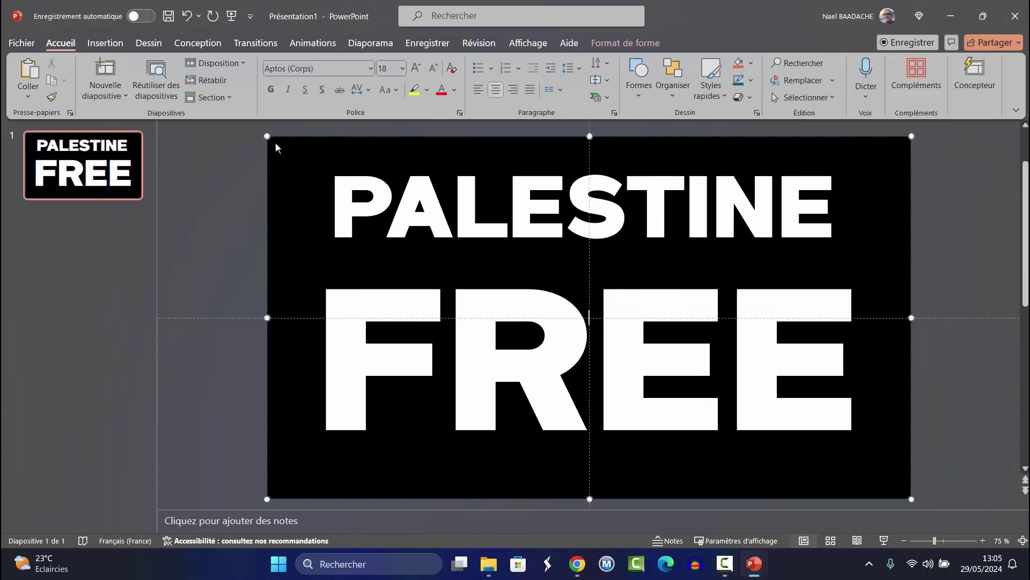
left_click(428, 222, "shift")
left_click(445, 351, "shift")
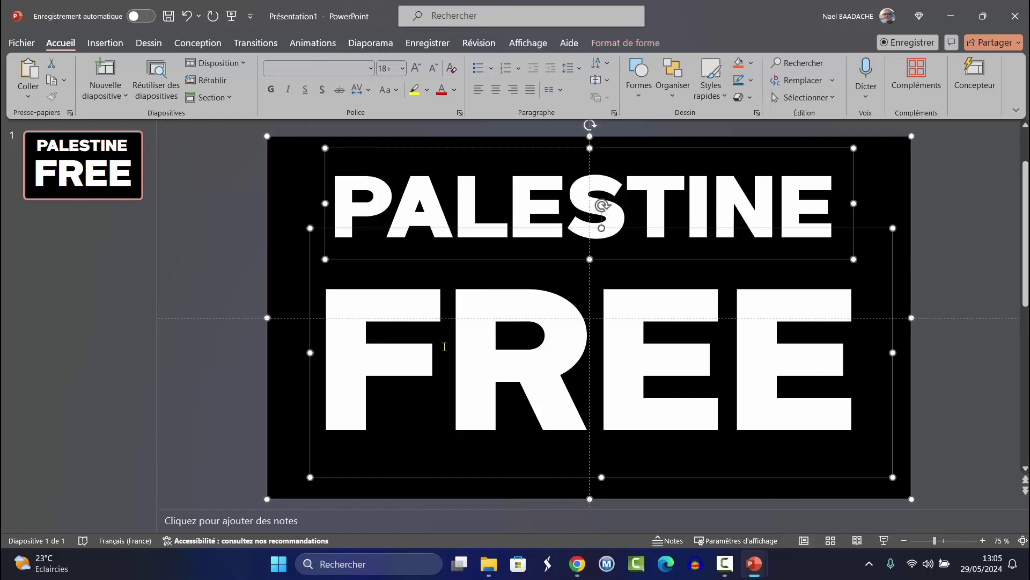
Intersect the black rectangle with the text boxes to cut the photo-filled letters out
left_click(639, 45)
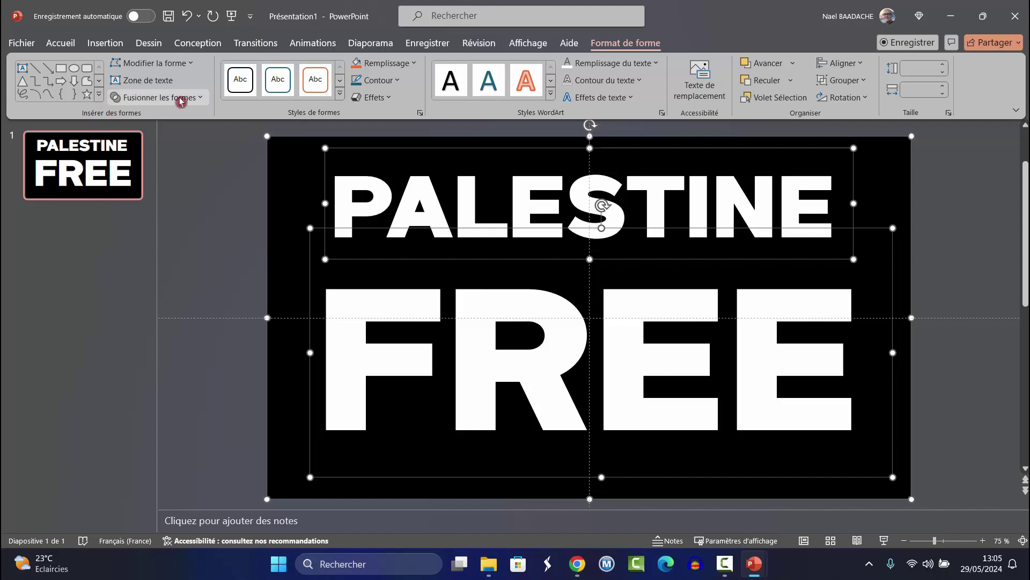
left_click(199, 98)
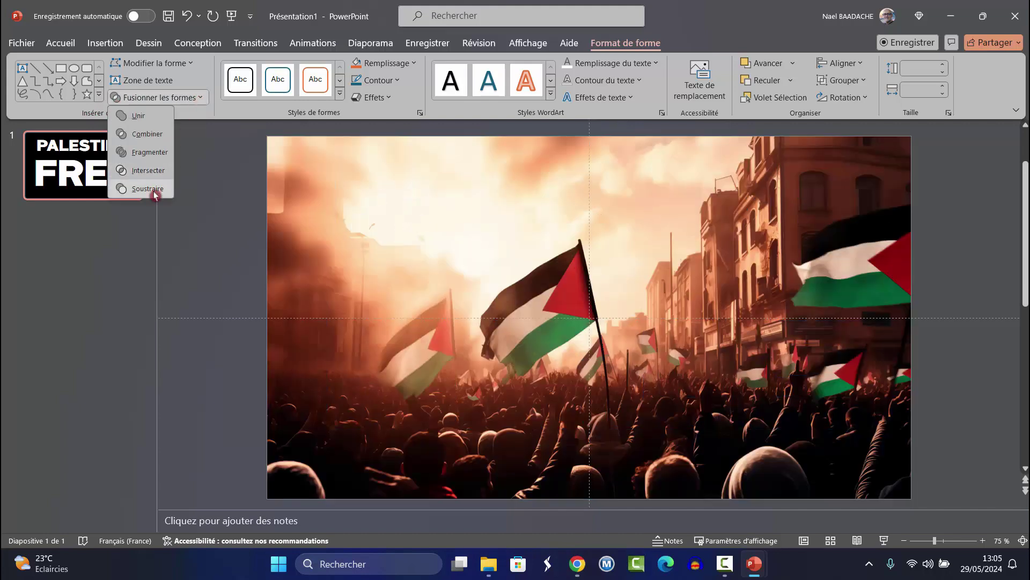
left_click(148, 170)
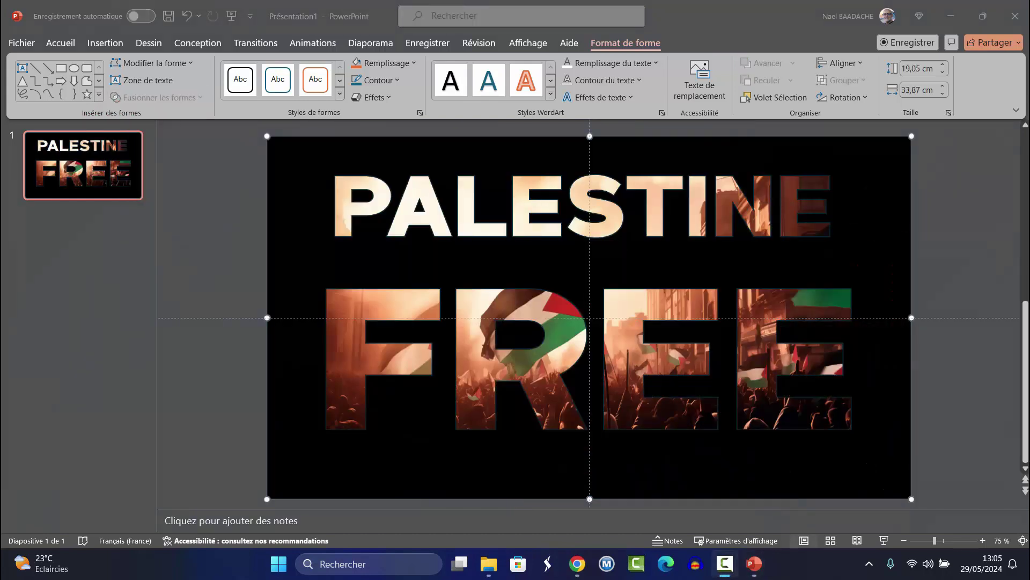
left_click(89, 178)
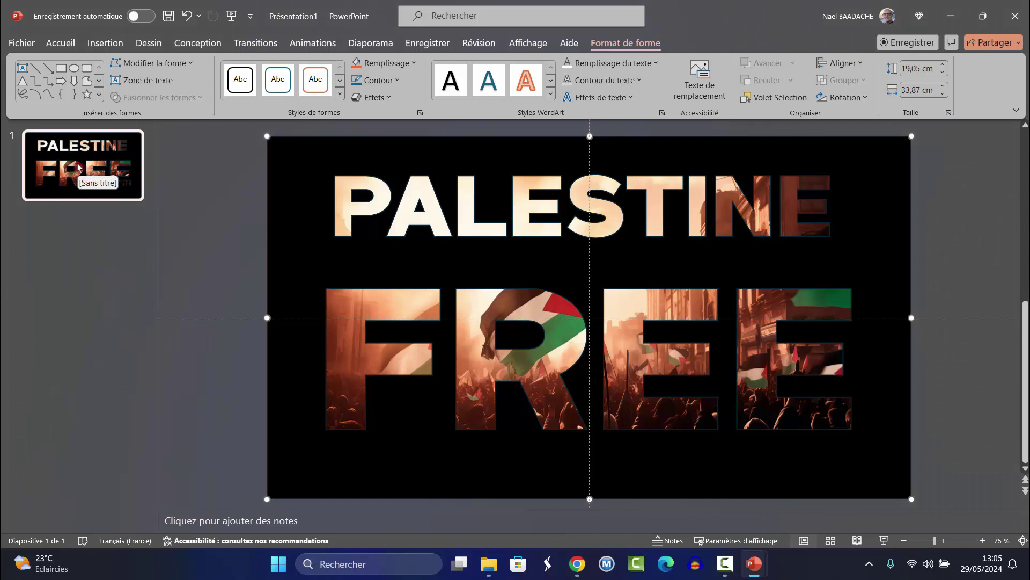
right_click(79, 168)
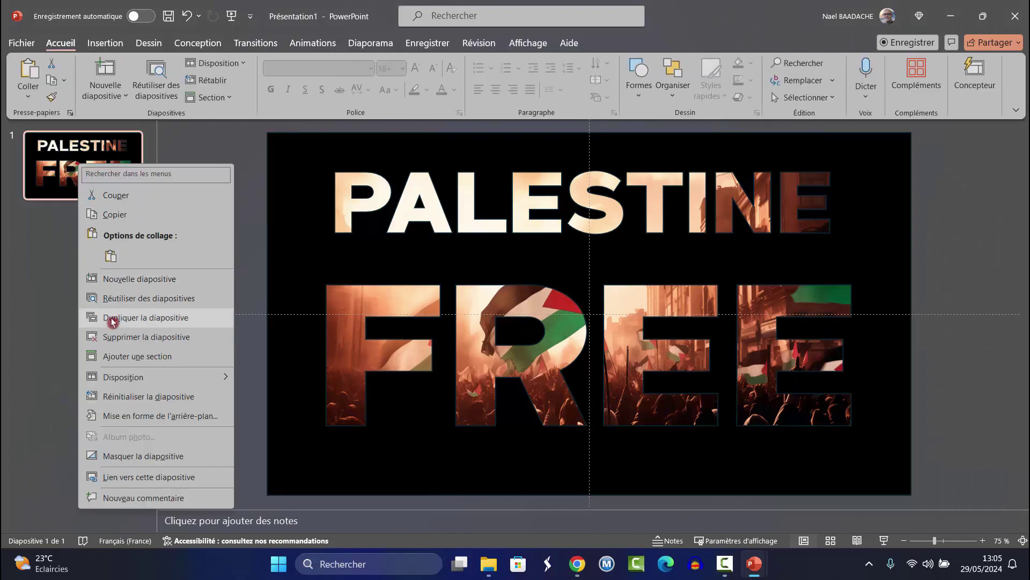
Duplicate slide 1 and stretch slide 2's cut-out shape far past the slide edges
left_click(111, 321)
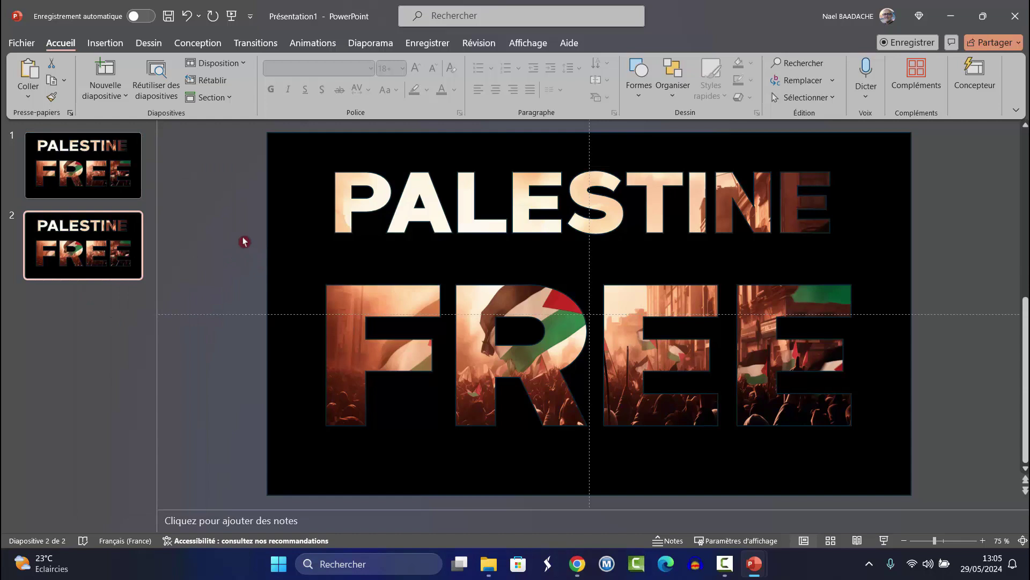
scroll(244, 241, "down", 2, "ctrl")
scroll(243, 240, "down", 1, "ctrl")
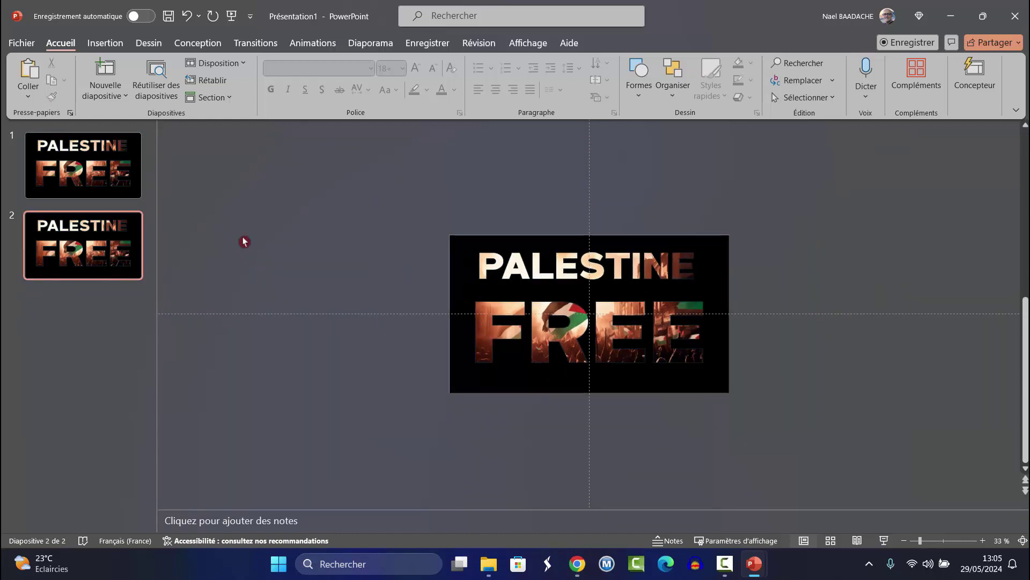
scroll(244, 241, "down", 1, "ctrl")
scroll(244, 241, "down", 1, "ctrl")
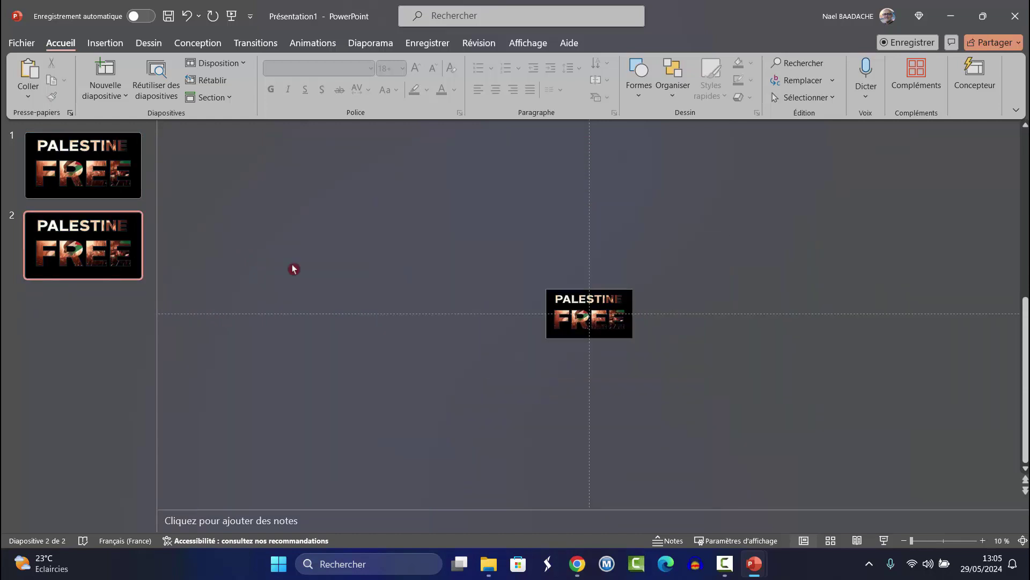
left_click(632, 336)
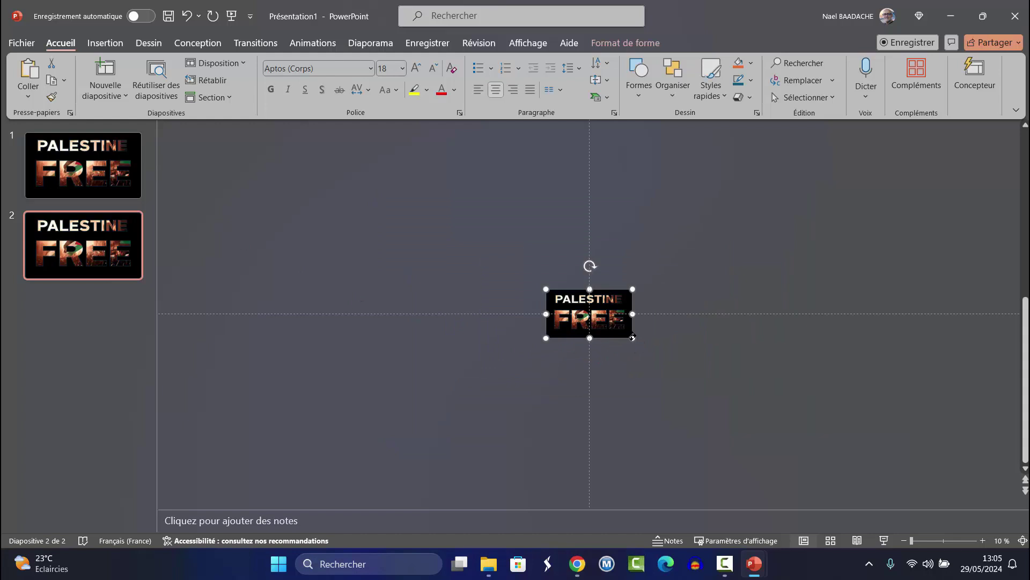
left_click_drag(546, 289, 123, 26)
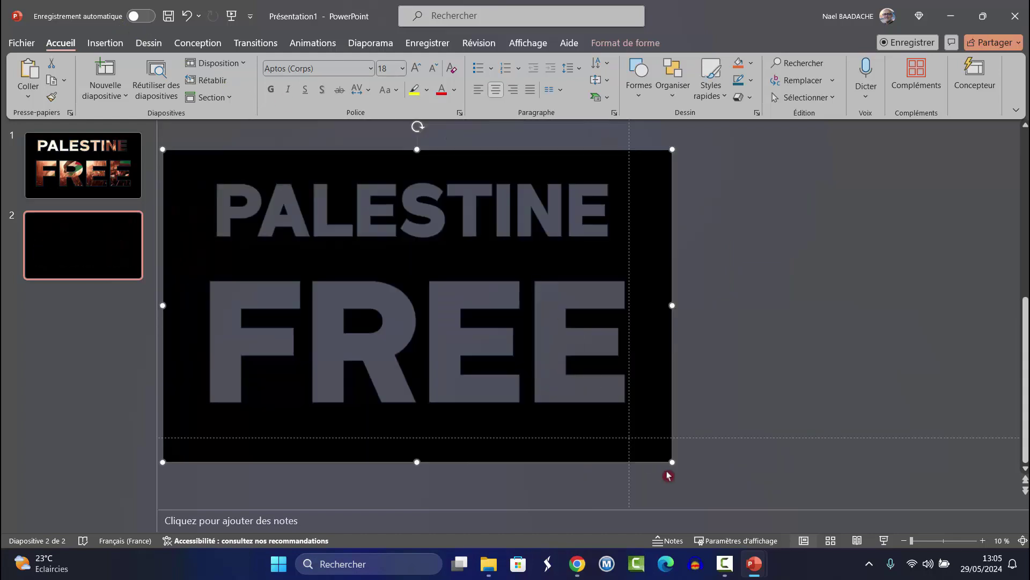
left_click_drag(672, 462, 989, 577)
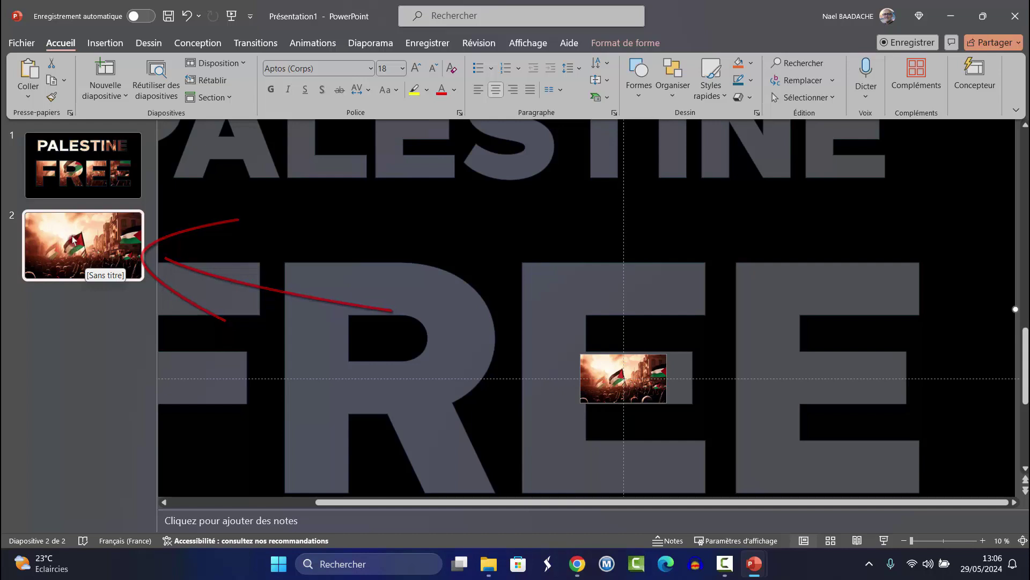
Apply the Morphose transition to slide 1 and slide 2
left_click(75, 246)
left_click(72, 181)
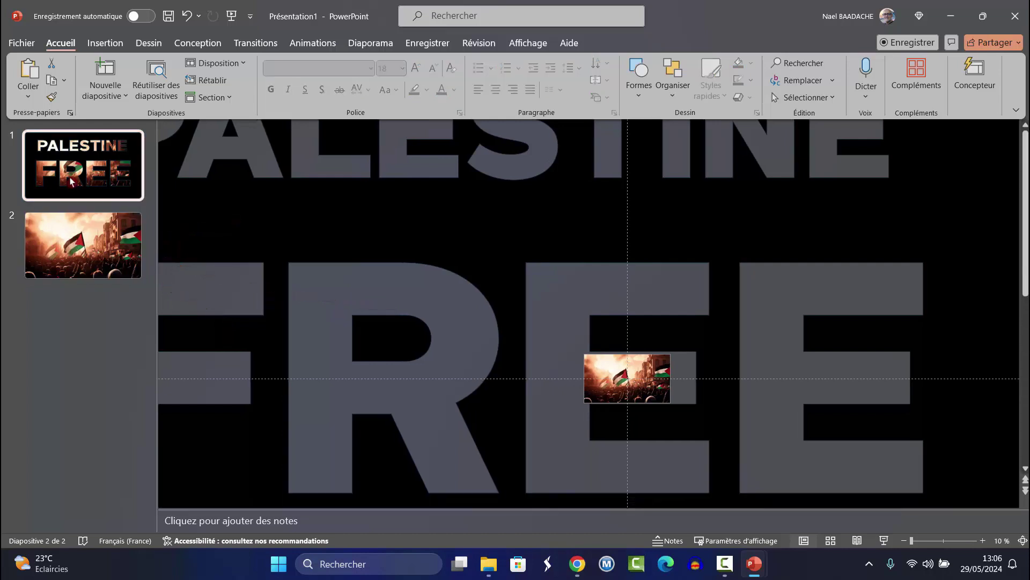
left_click(299, 43)
left_click(255, 43)
left_click(241, 151)
left_click(137, 78)
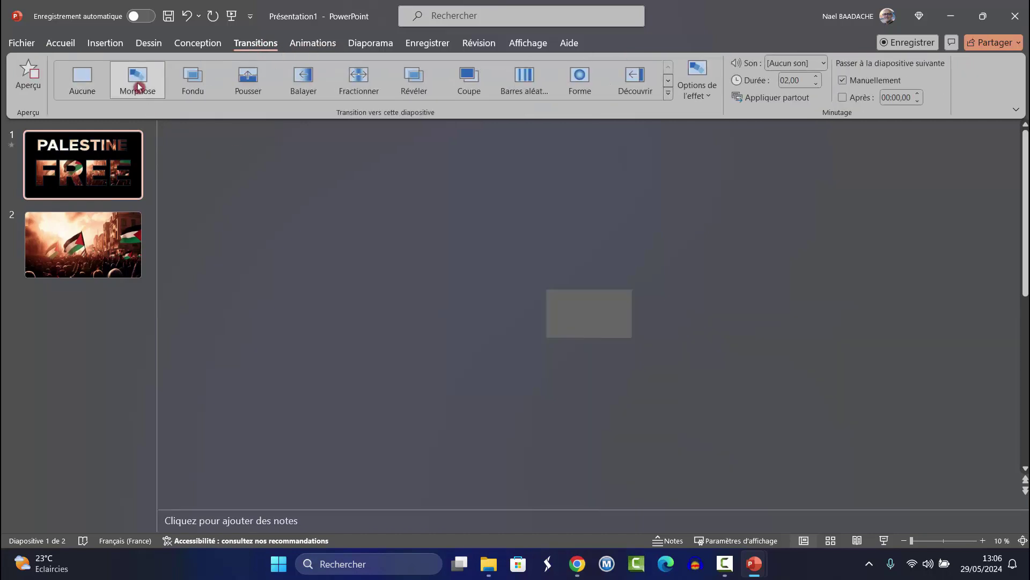
left_click(84, 244)
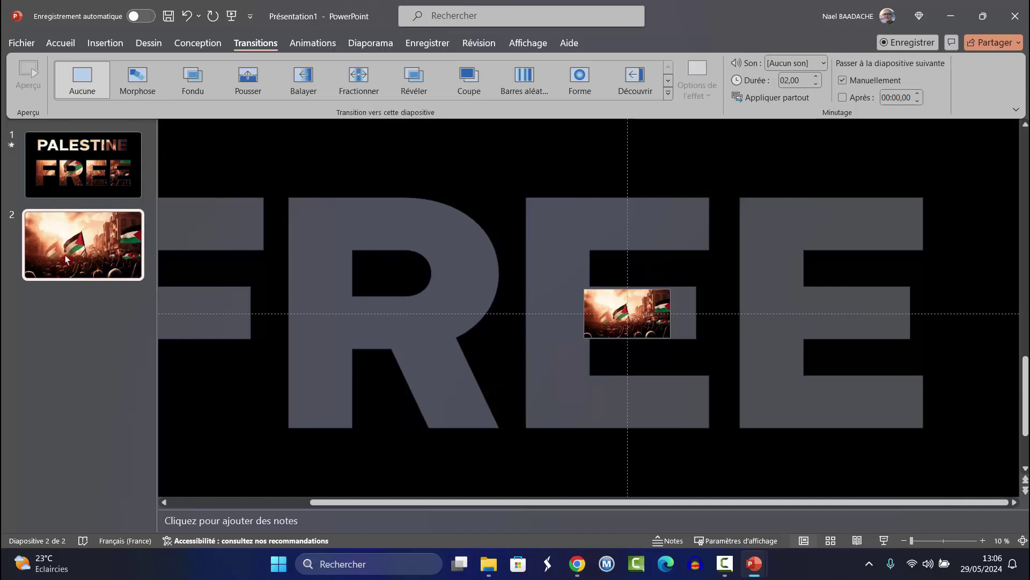
left_click(136, 79)
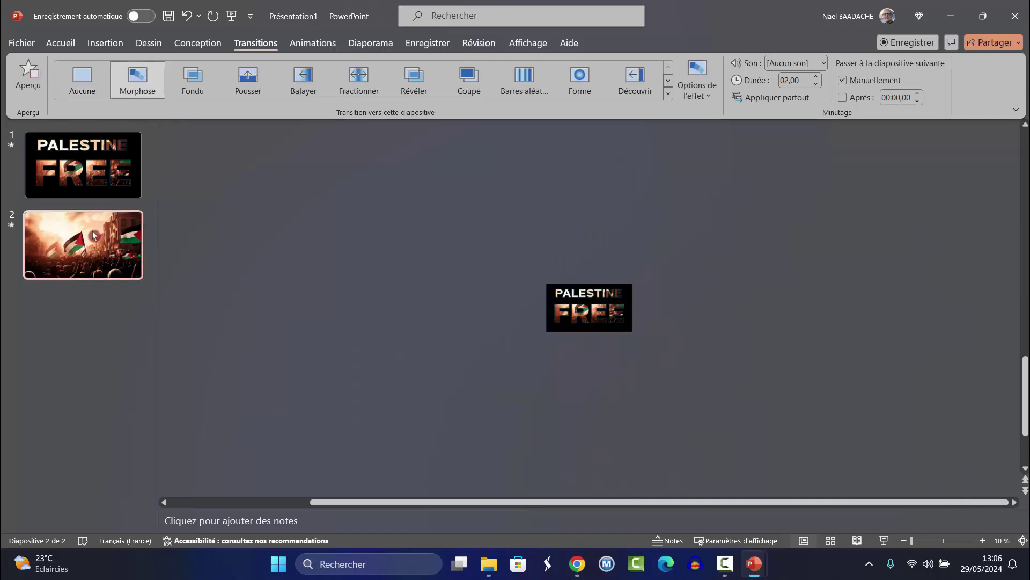
left_click(91, 165)
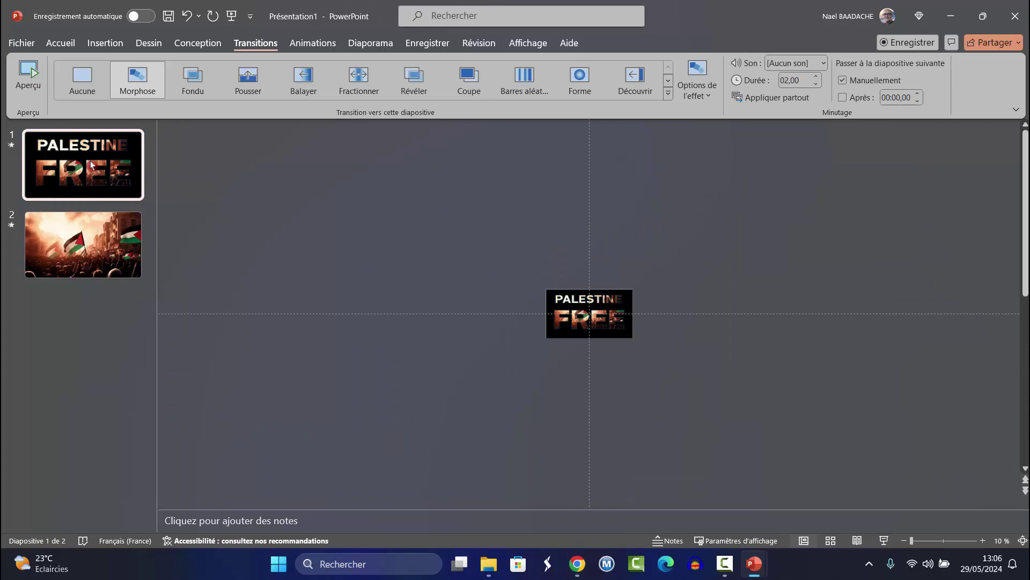
Duplicate the PALESTINE FREE slide and move the copy to third position
right_click(91, 165)
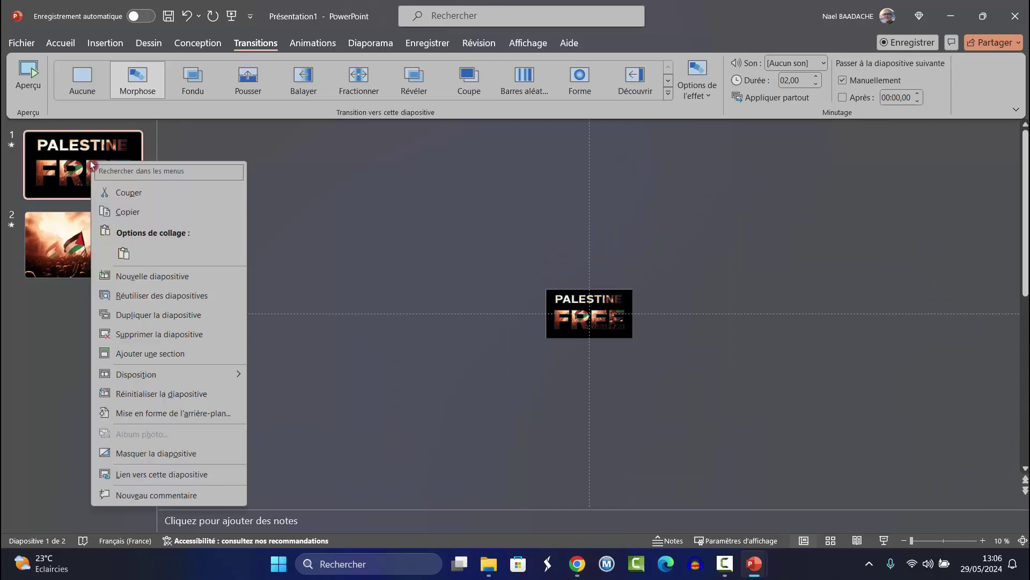
left_click(129, 316)
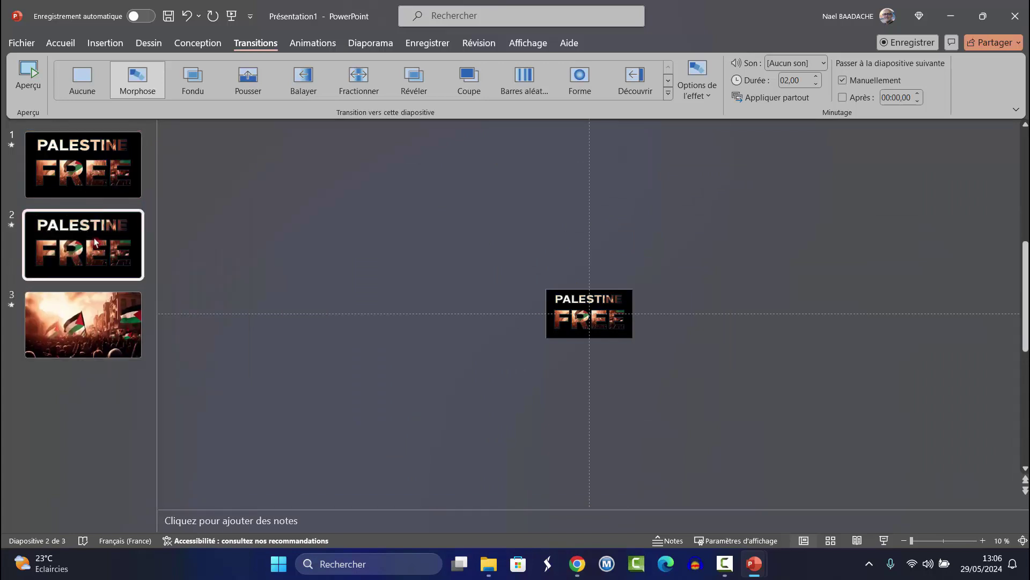
left_click_drag(94, 241, 88, 335)
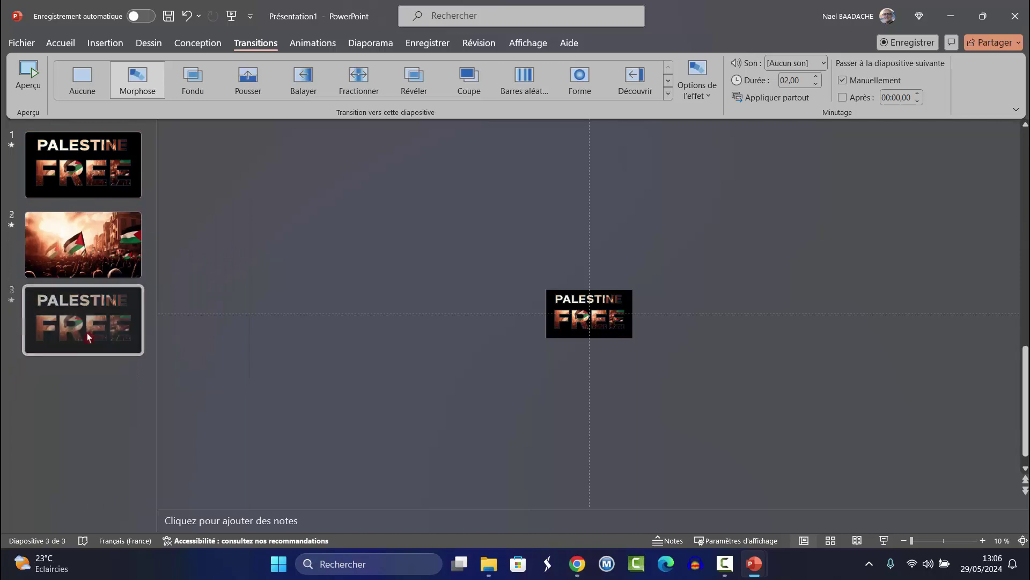
Move the flag-crowd photo slide to the top, duplicate it, and place the copy third
left_click(97, 256)
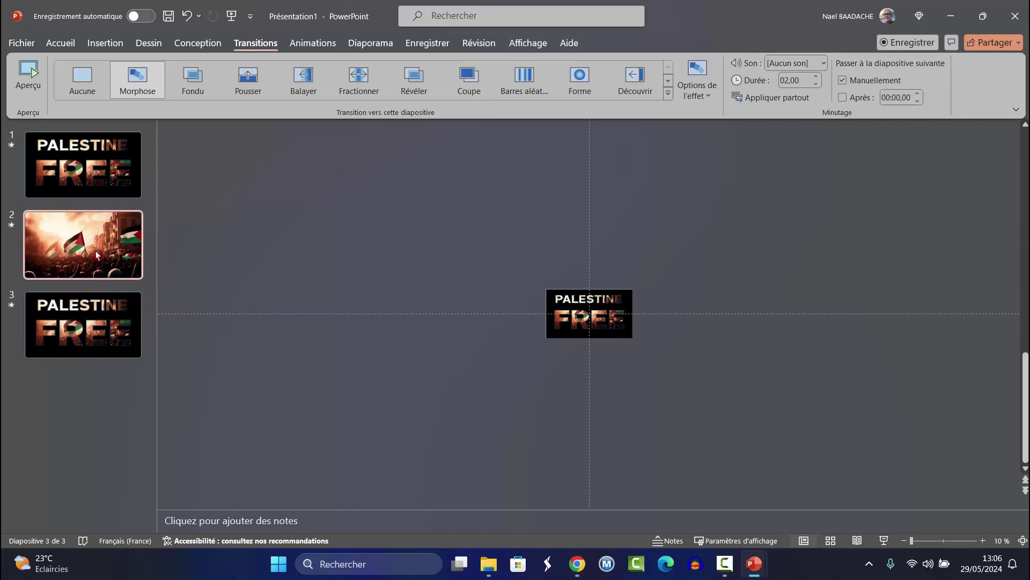
left_click_drag(97, 256, 95, 153)
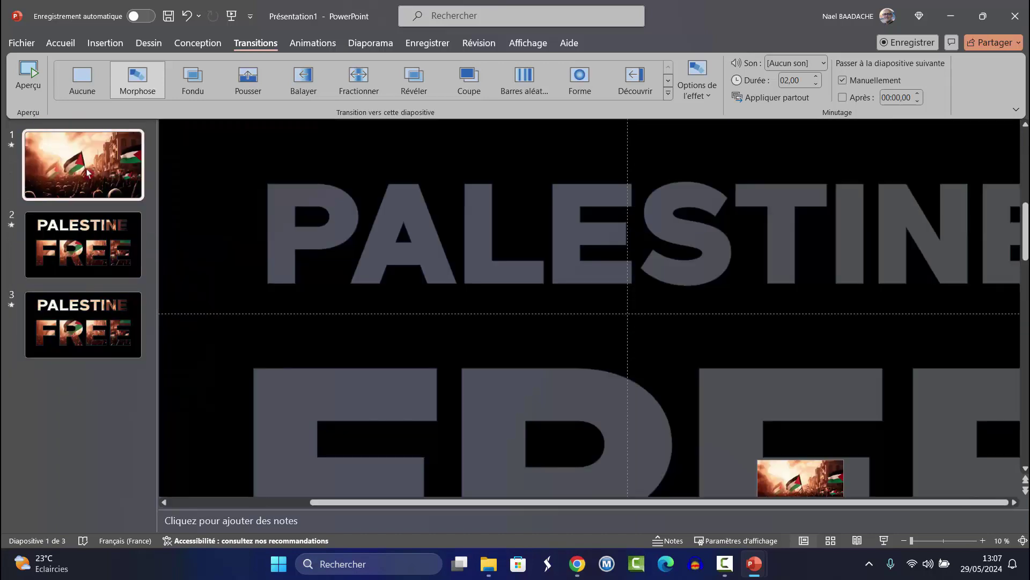
right_click(88, 164)
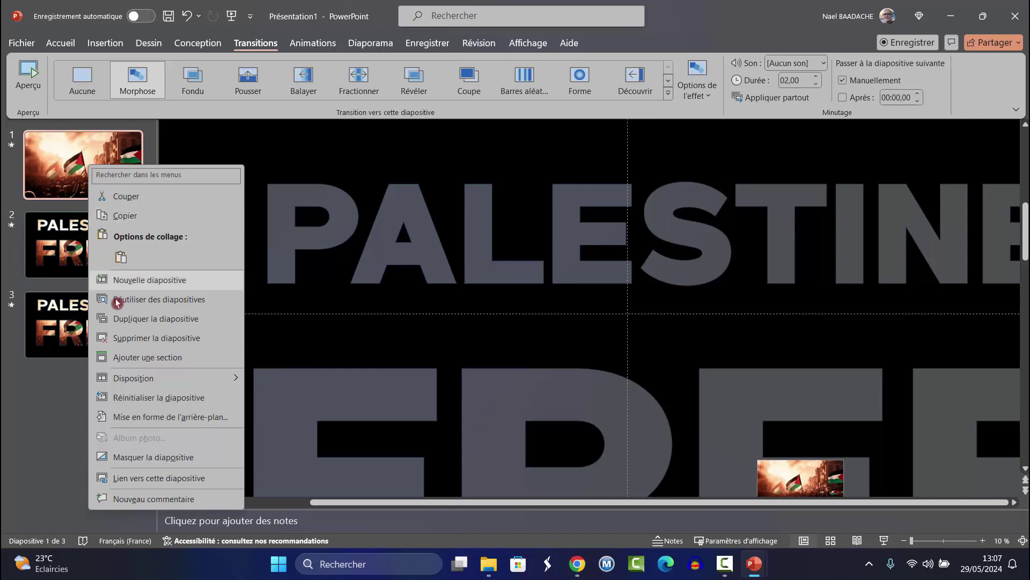
left_click(123, 320)
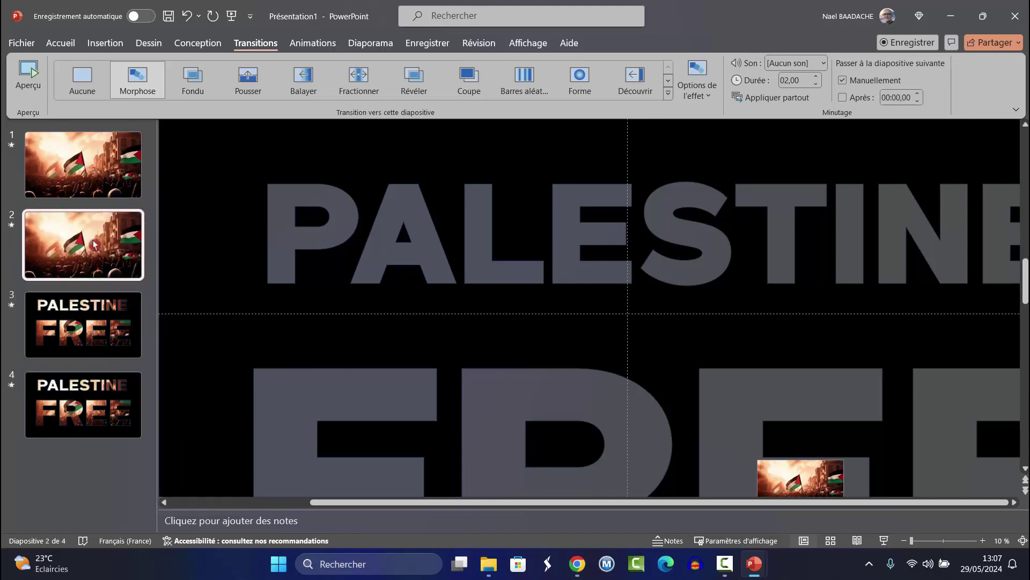
left_click_drag(94, 244, 96, 317)
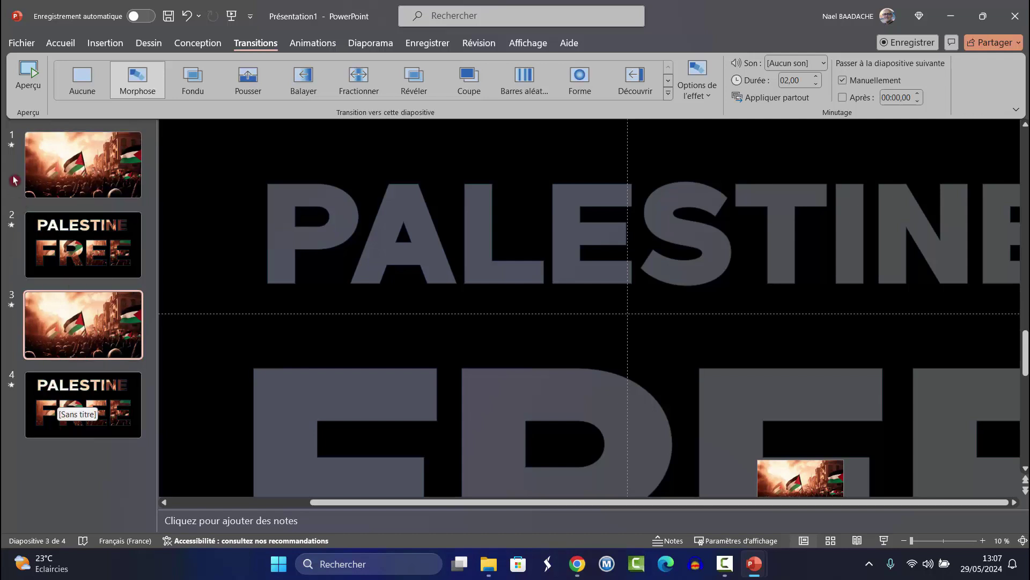
left_click(87, 166)
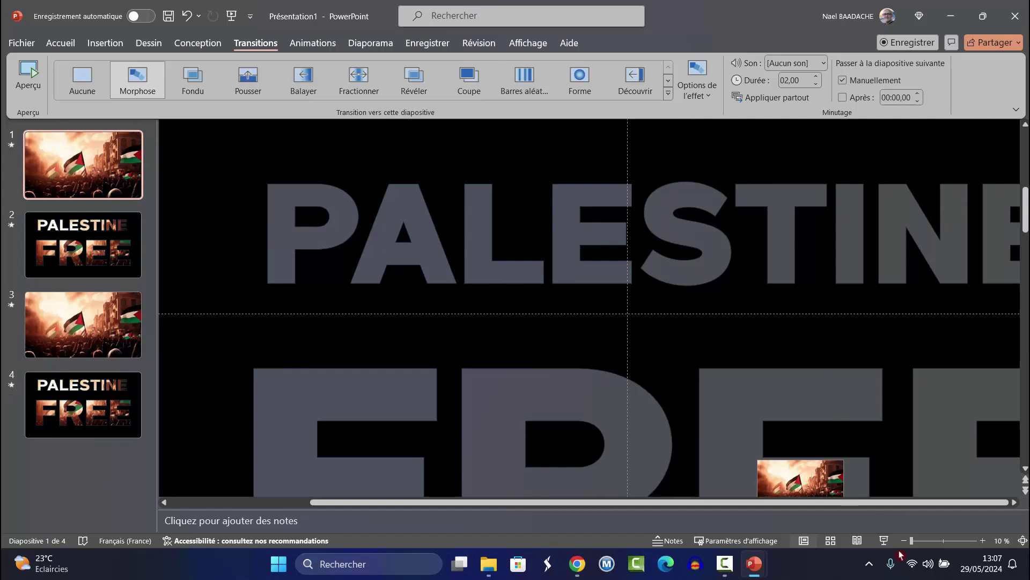
left_click(884, 541)
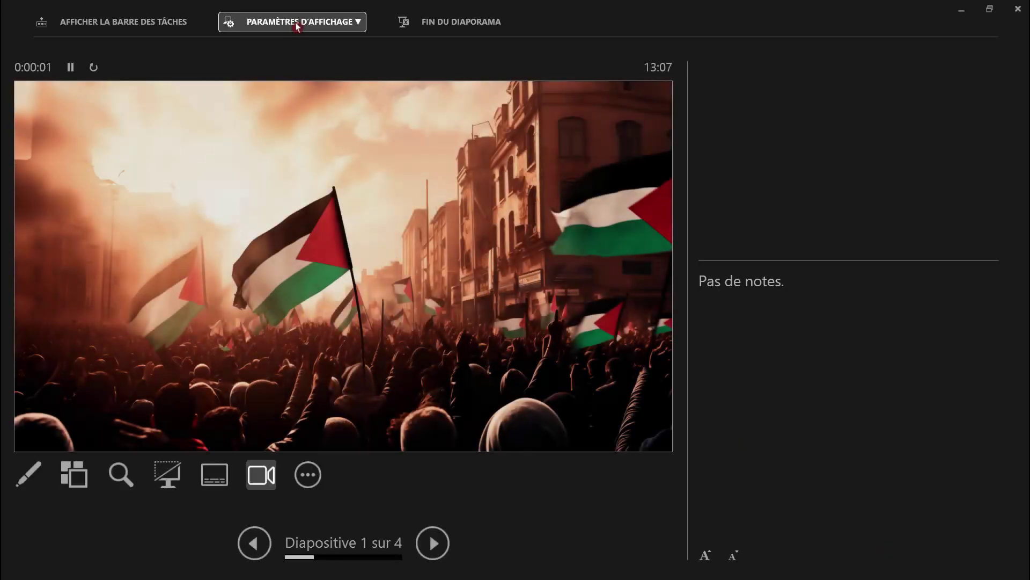
left_click(301, 22)
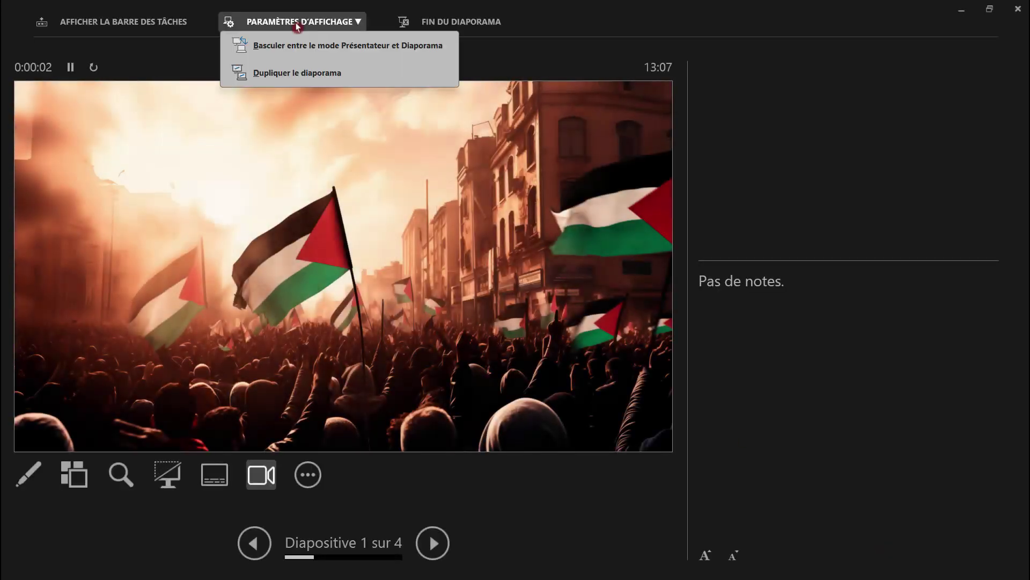
left_click(308, 50)
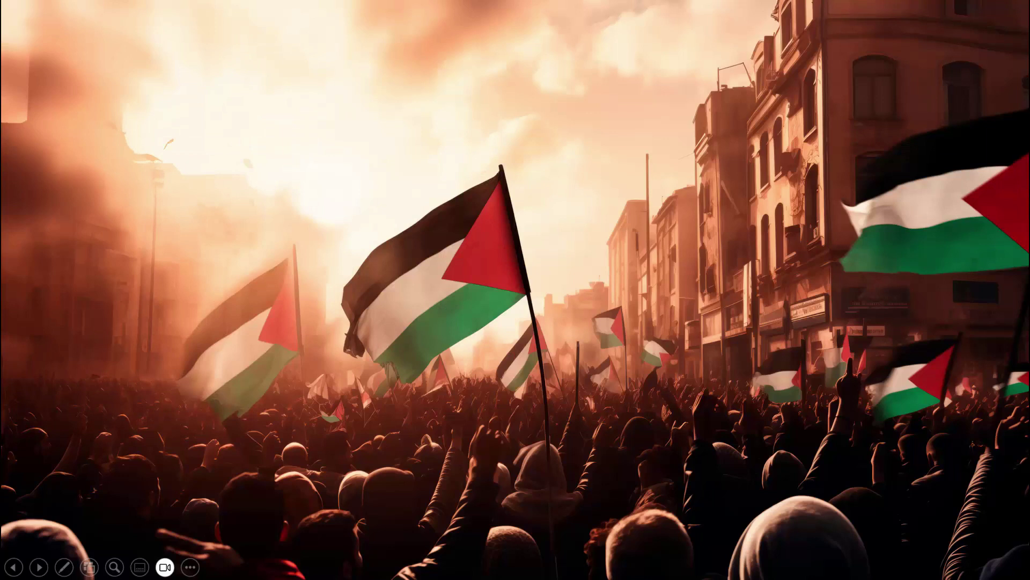
key("Right")
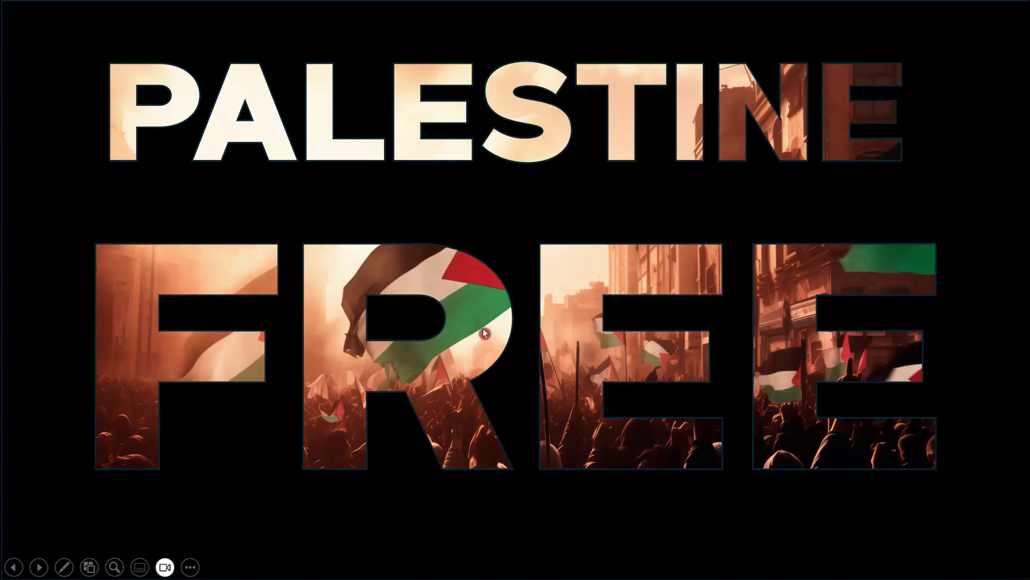
key("Escape")
Set the slide 2 cut-out shape's outline to Sans contour
left_click(95, 221)
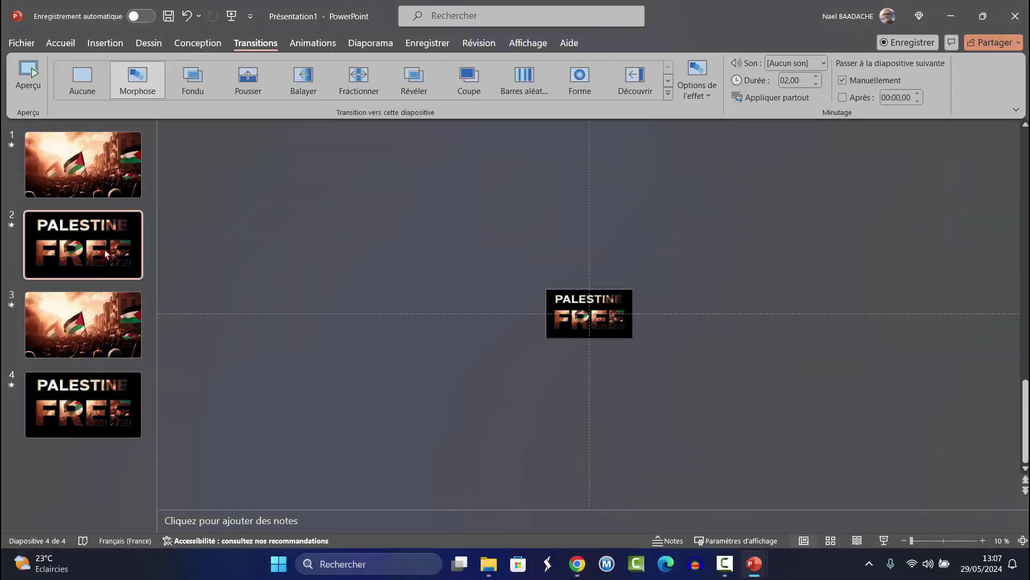
left_click(579, 351)
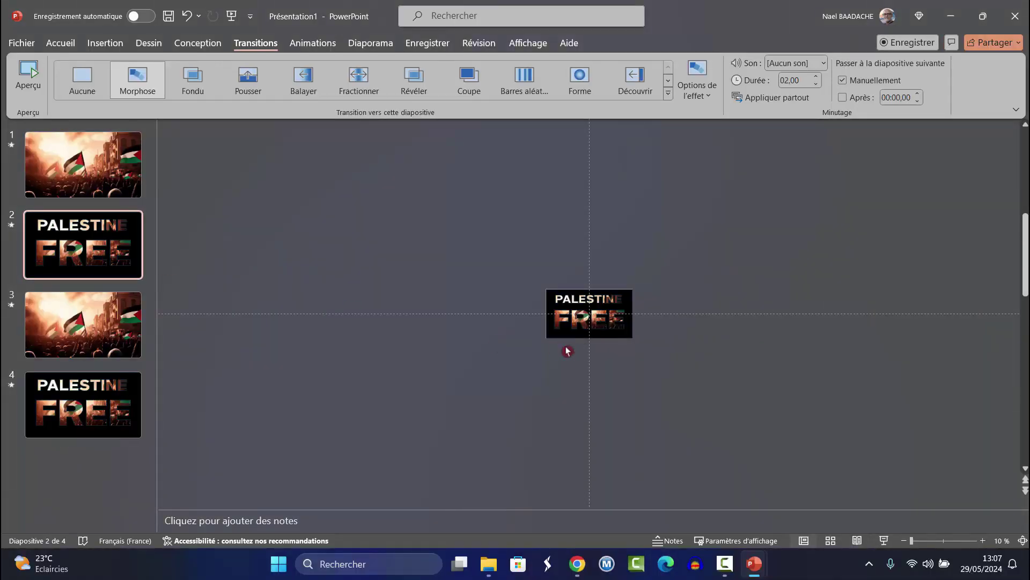
scroll(552, 349, "up", 5, "ctrl")
scroll(553, 353, "up", 2, "ctrl")
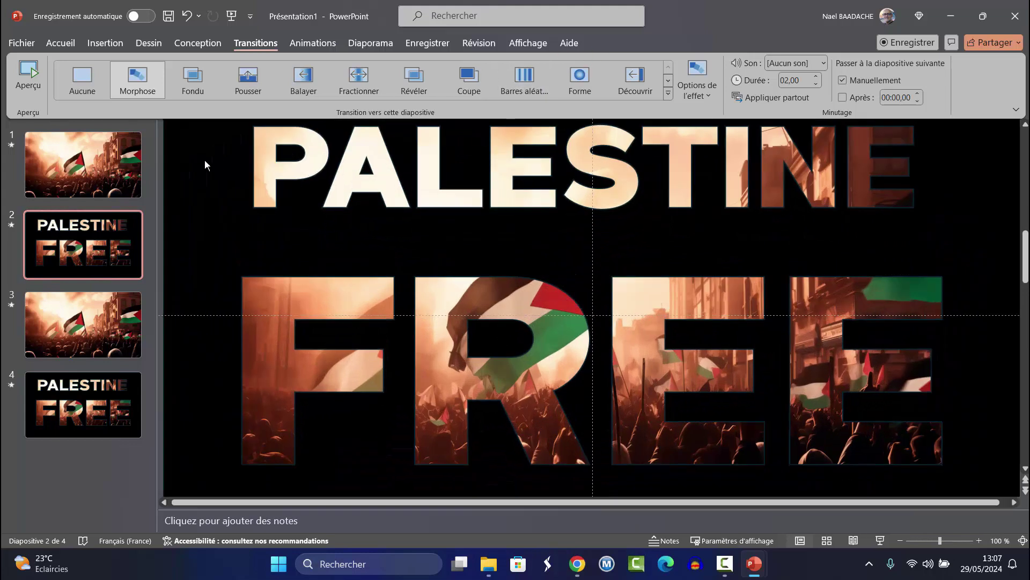
left_click(178, 316)
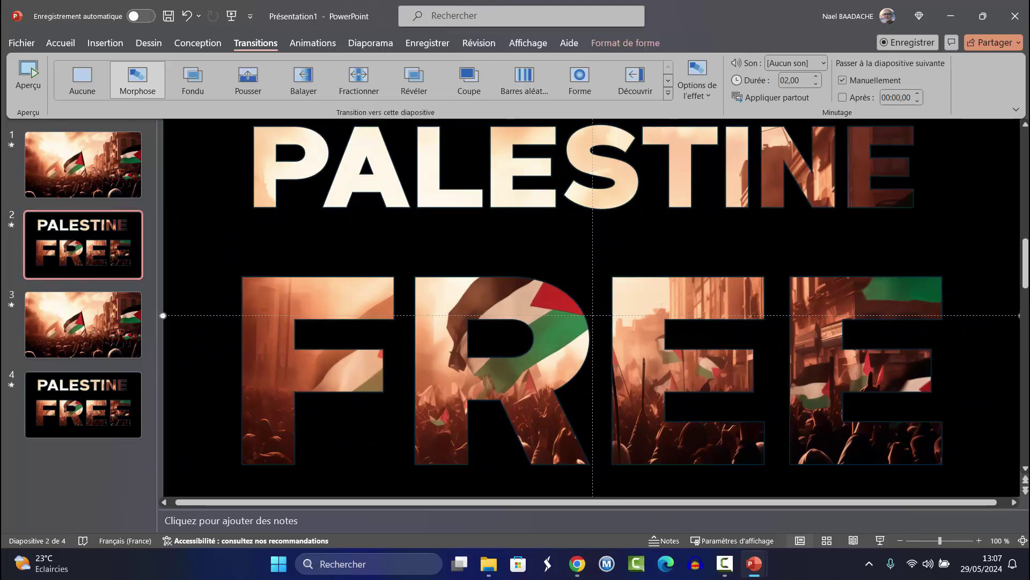
scroll(205, 160, "down", 2, "ctrl")
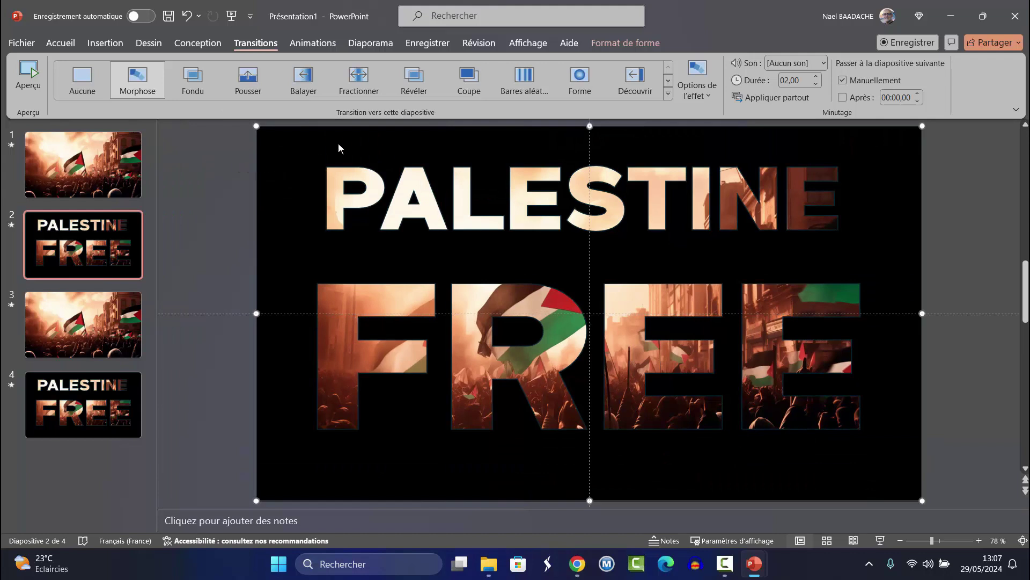
left_click(642, 47)
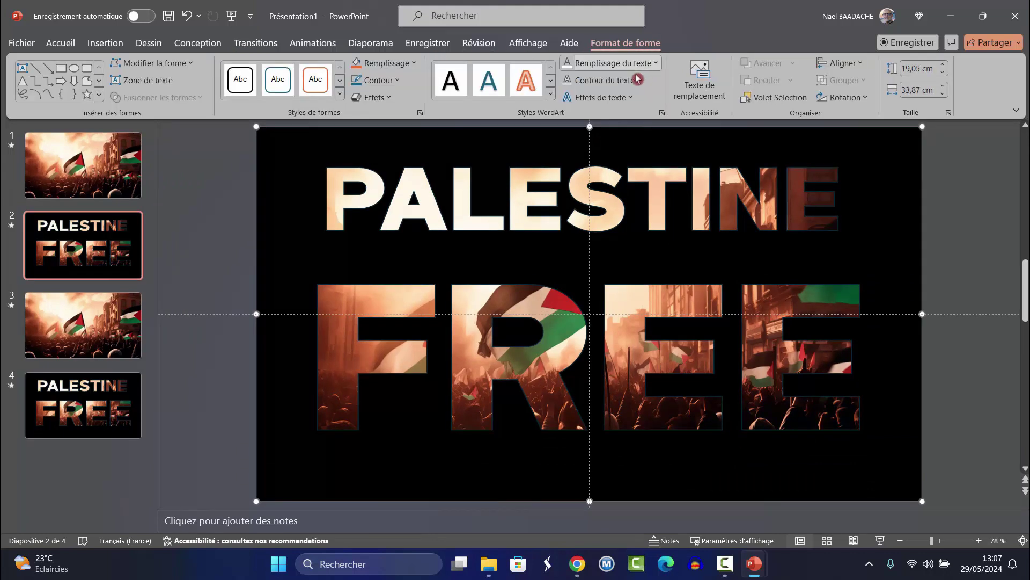
left_click(394, 81)
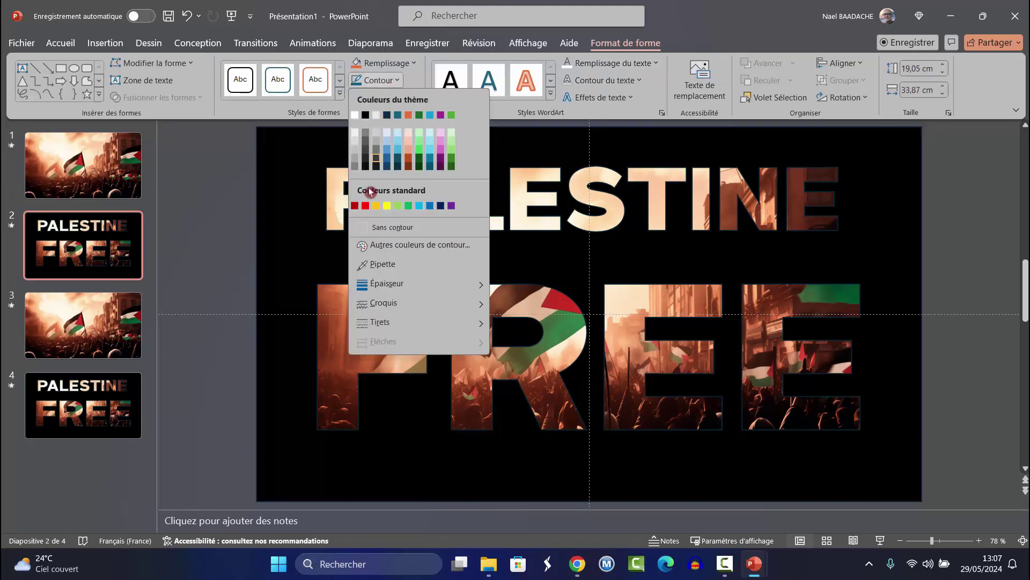
left_click(381, 228)
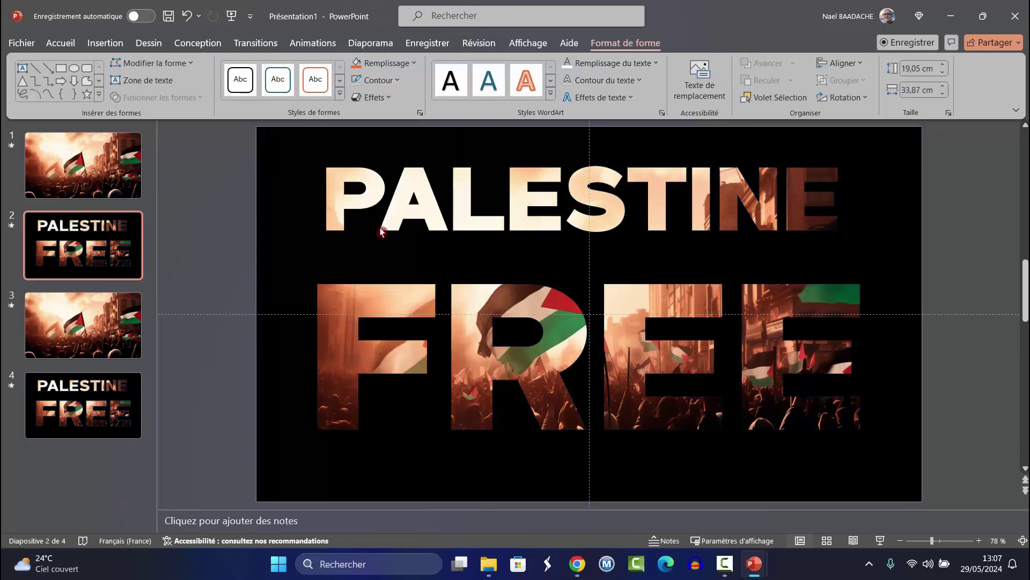
Remove the outline from the slide 4 cut-out shape, then return to slide 1
left_click(83, 407)
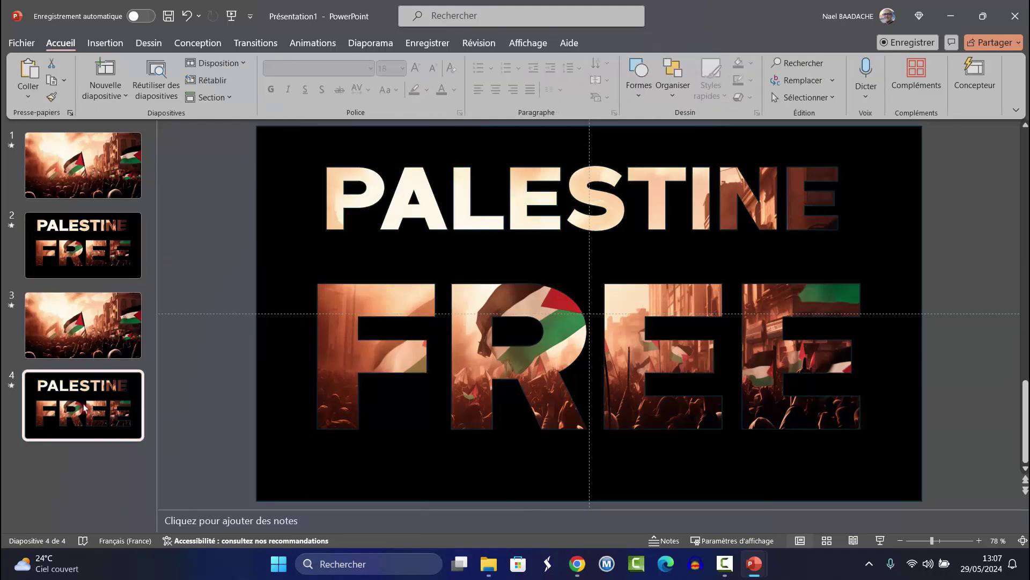
double_click(275, 139)
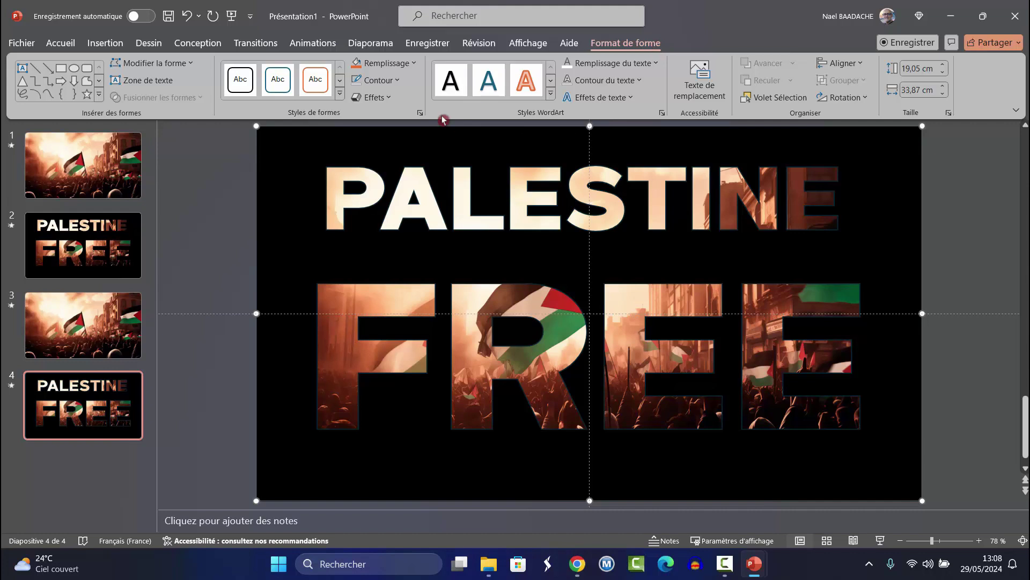
left_click(397, 80)
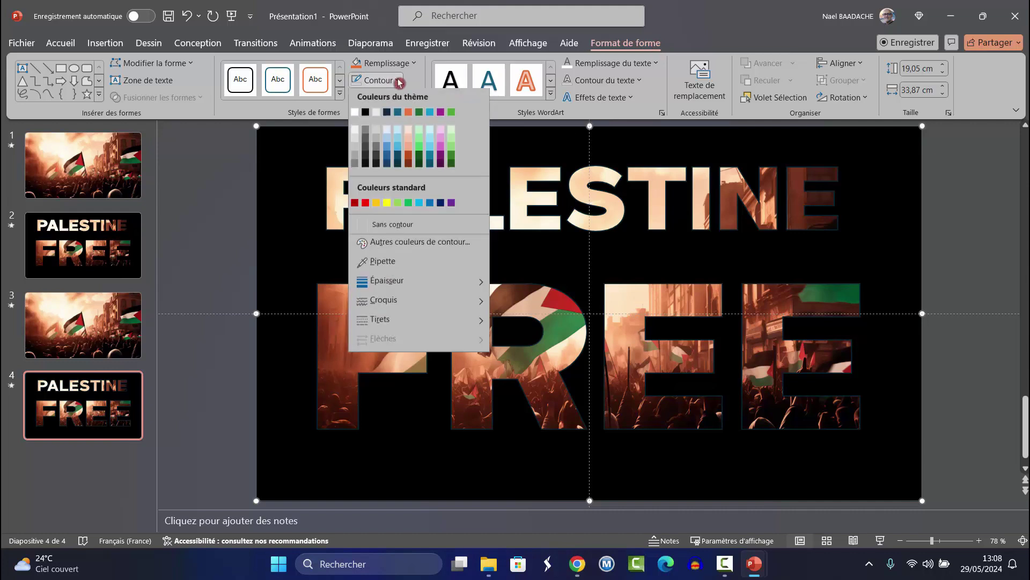
left_click(380, 227)
left_click(100, 175)
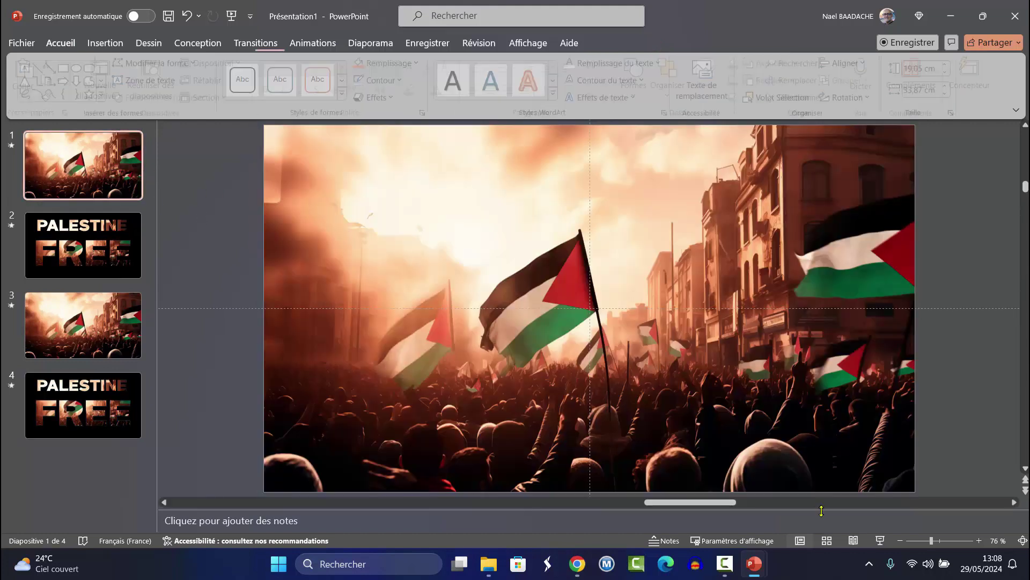
Start the slideshow from the beginning, switching from Presenter View to full screen
left_click(881, 541)
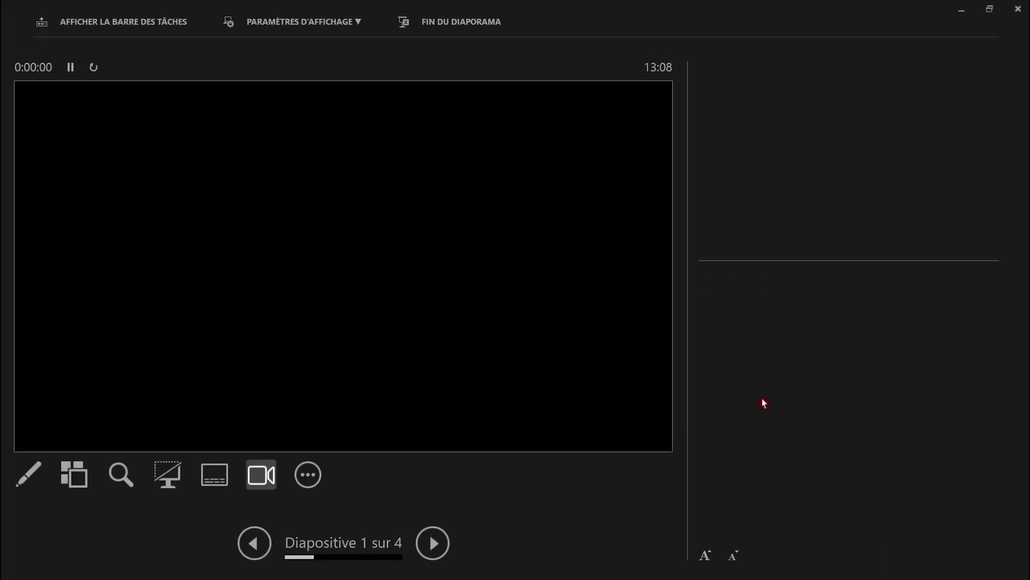
left_click(309, 21)
left_click(322, 46)
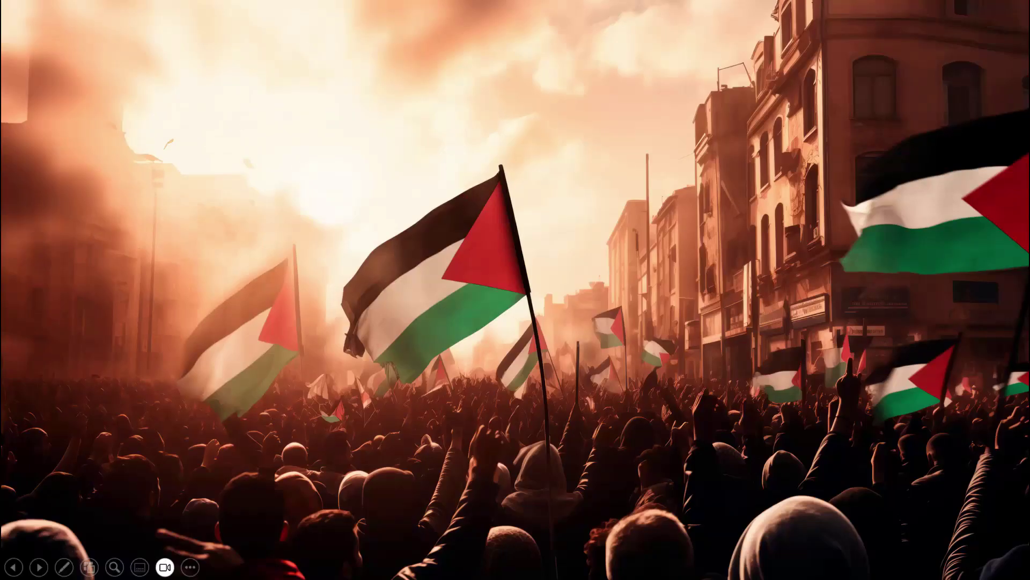